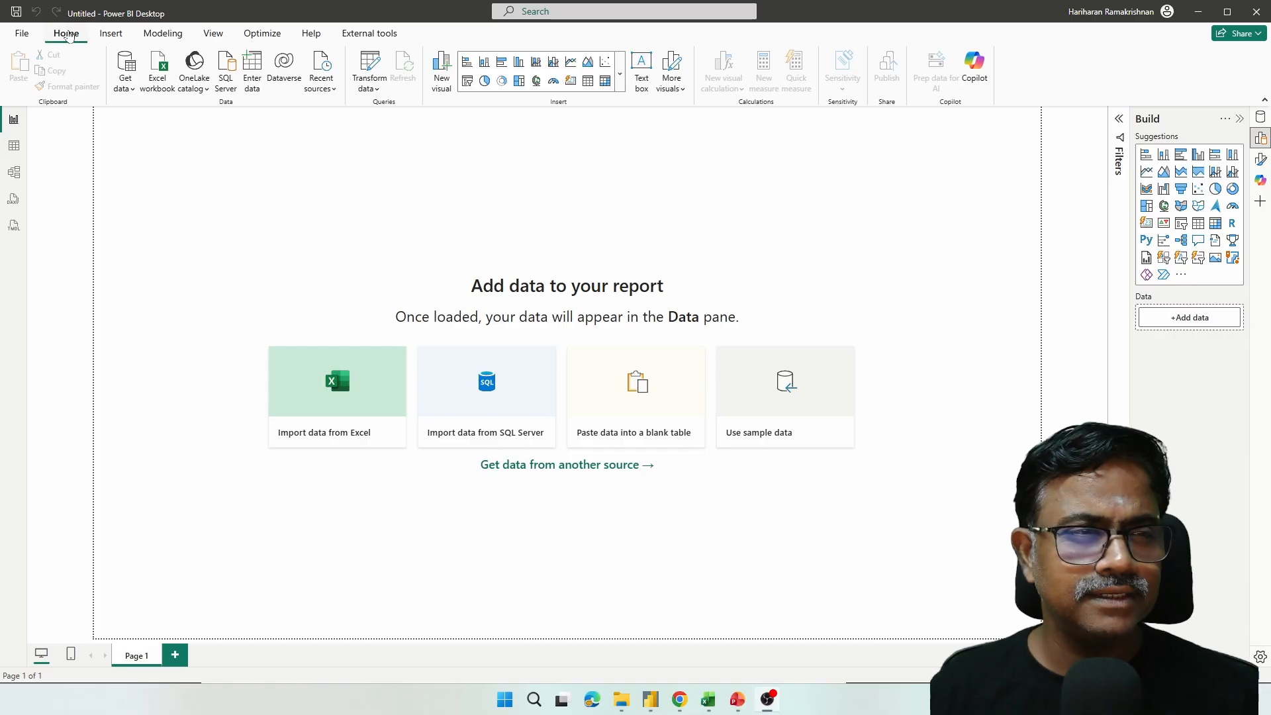
Load Sheet1 from the Excel workbook test1 in the Downloads folder into the report.
left_click(166, 81)
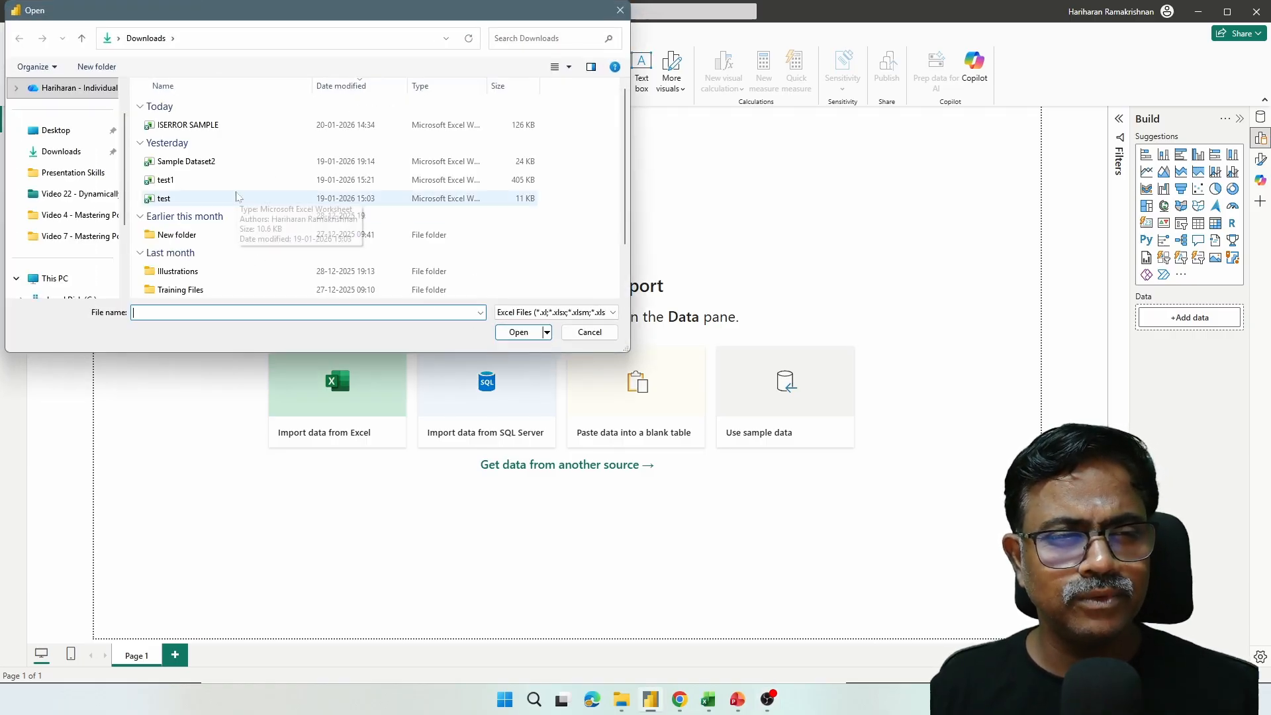
scroll(238, 197, "down", 1)
scroll(238, 197, "up", 1)
left_click(170, 186)
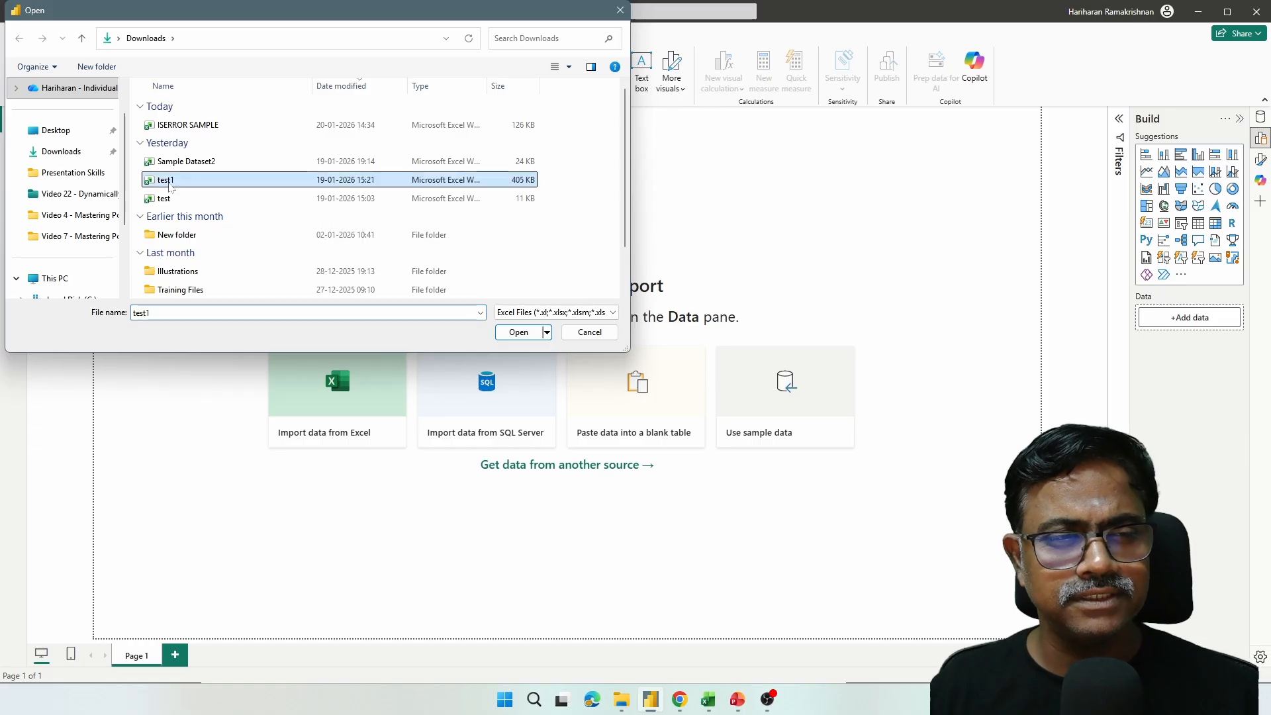
left_click(510, 337)
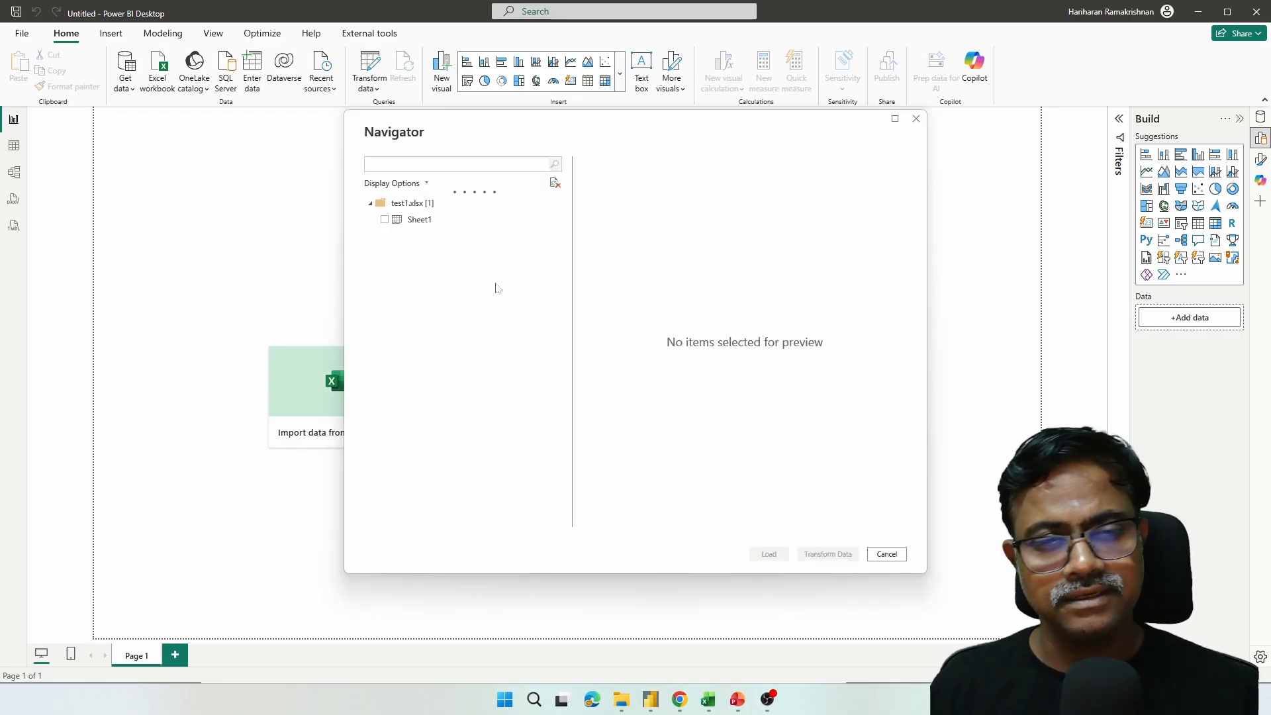
left_click(389, 222)
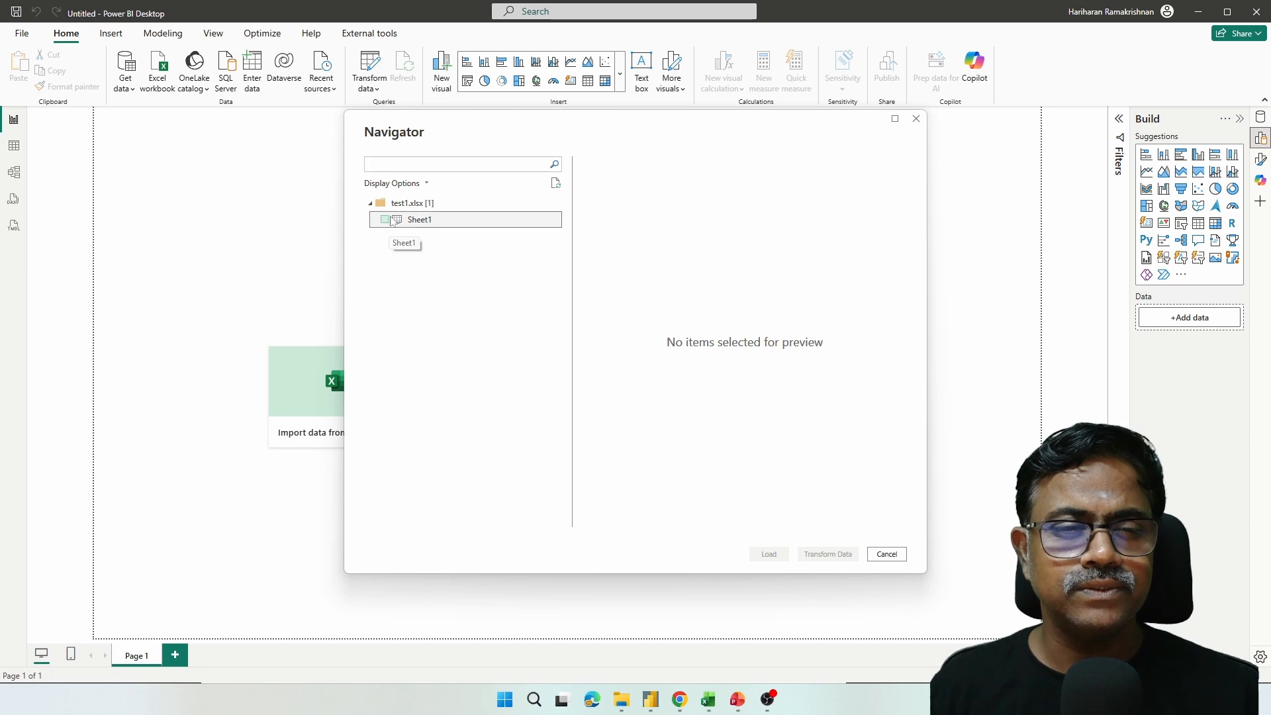
left_click(386, 220)
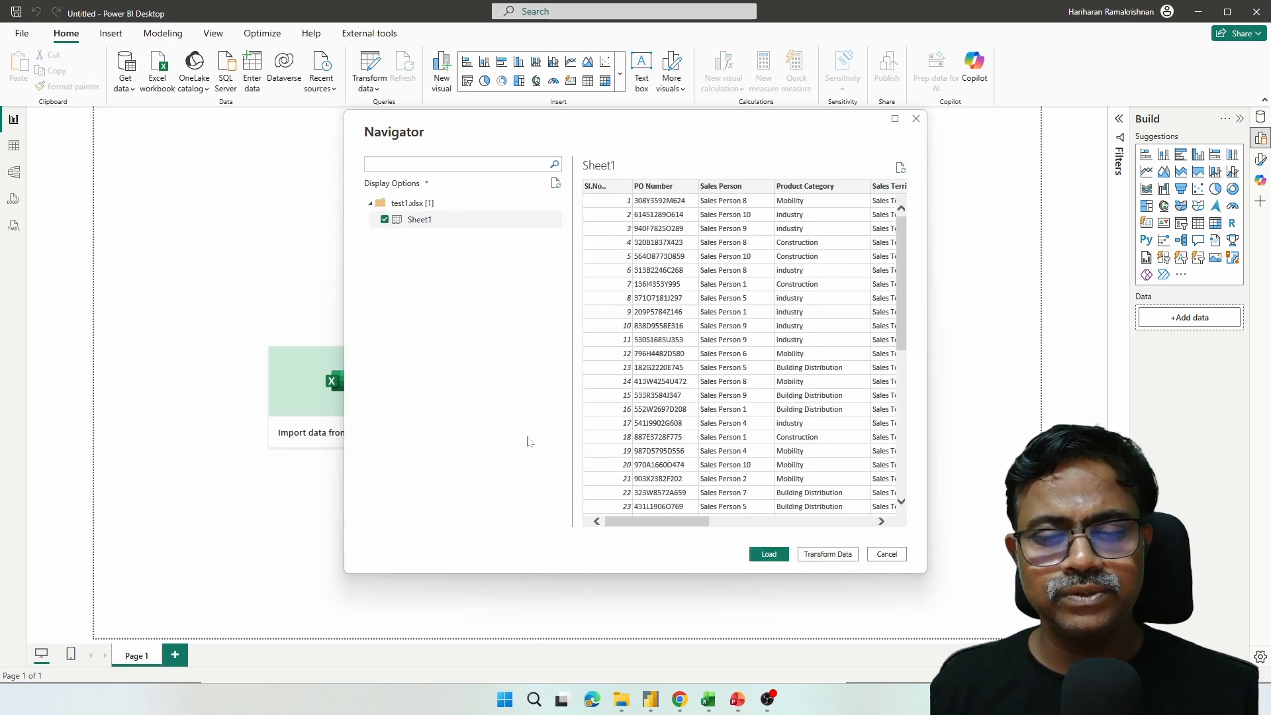
left_click(759, 556)
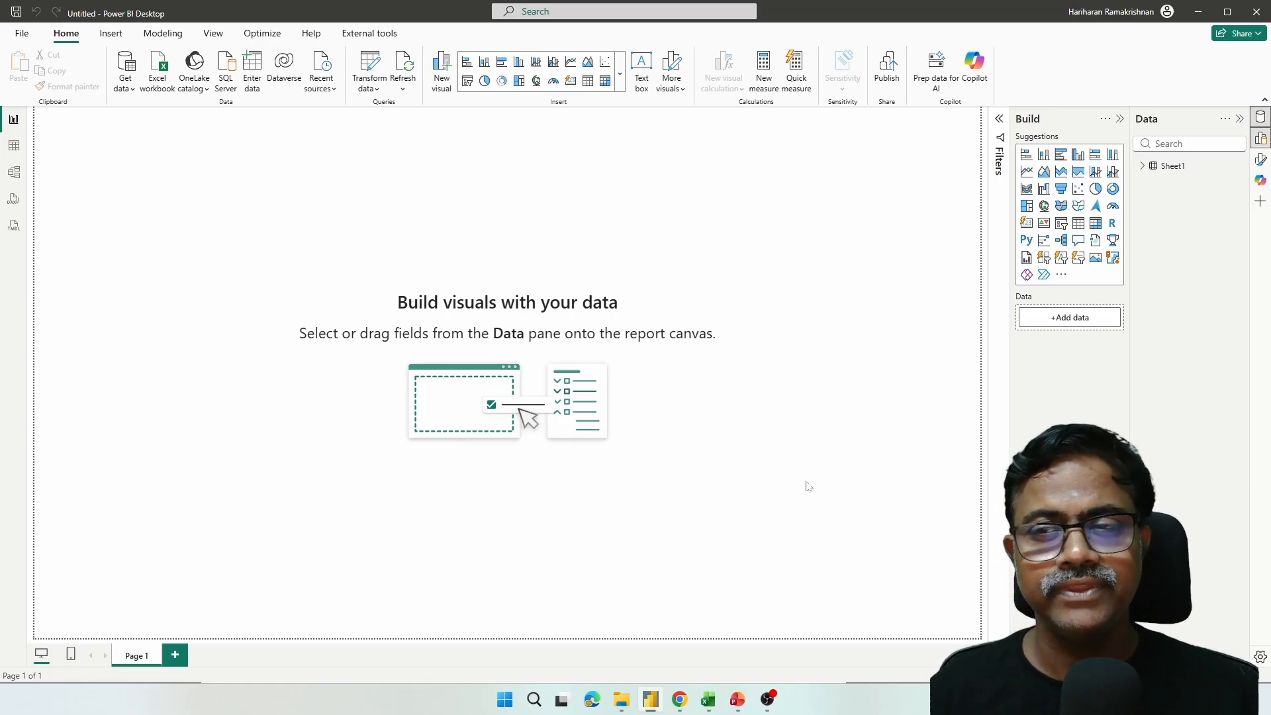
Expand the Sheet1 table's field list and rename the table as SalesData.
left_click(1149, 173)
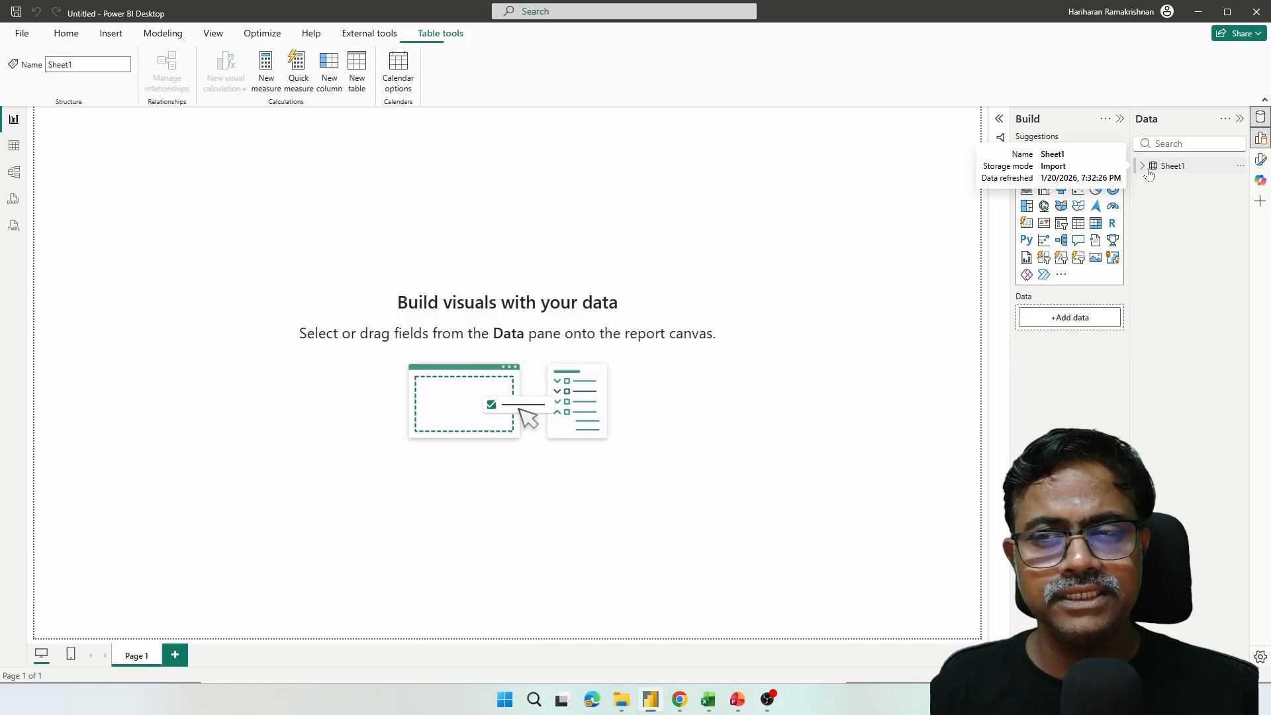
left_click(1143, 167)
right_click(1168, 175)
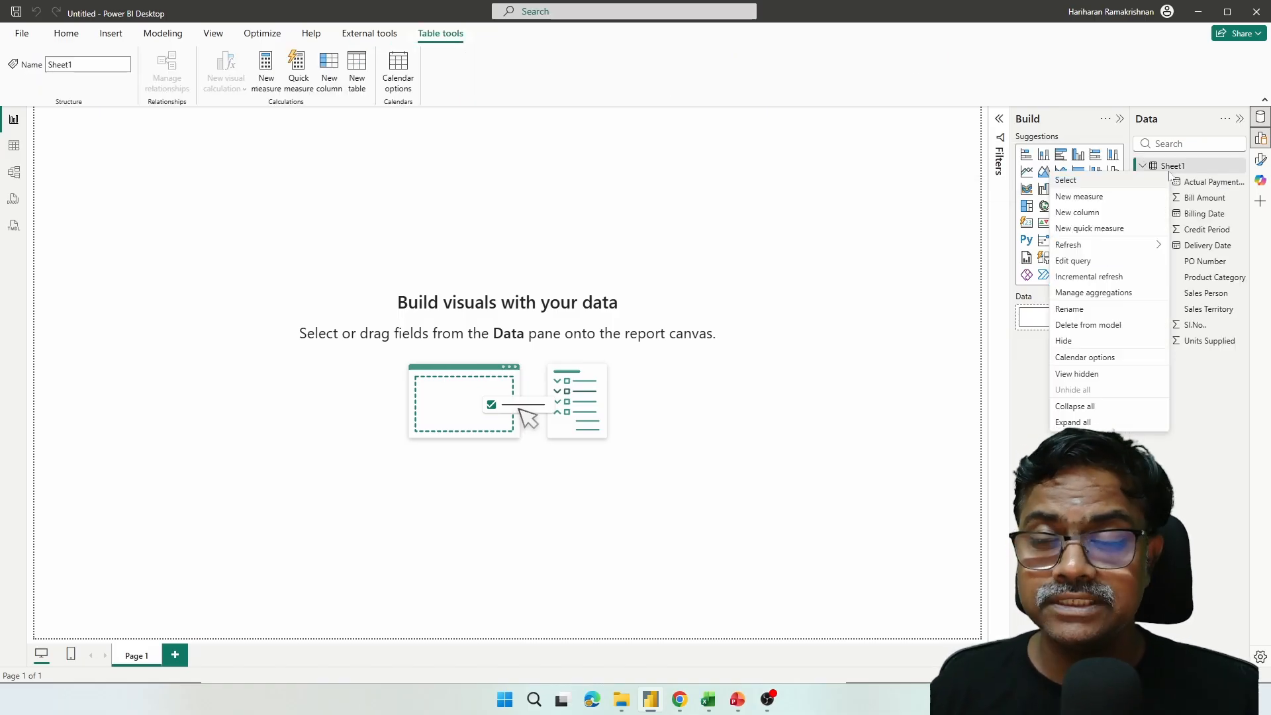
left_click(1096, 309)
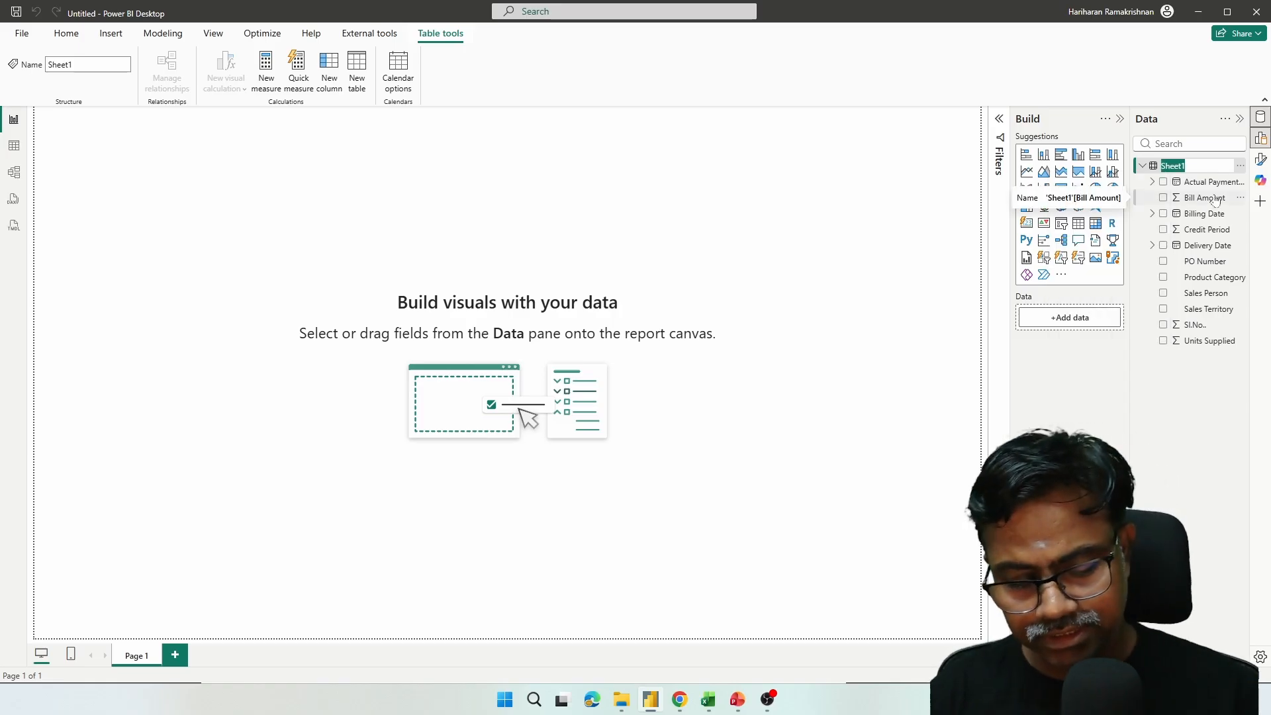
type("Sas")
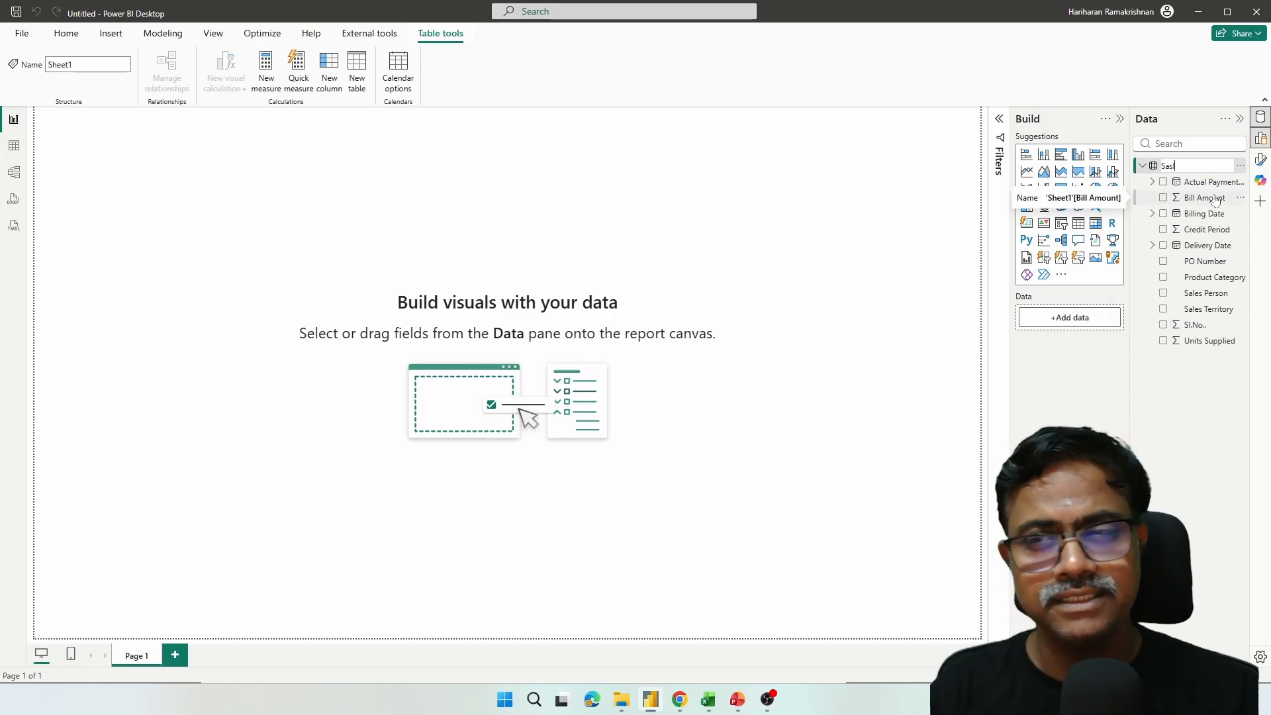
type("le")
key("BackSpace")
key("BackSpace")
key("BackSpace")
type("lesData")
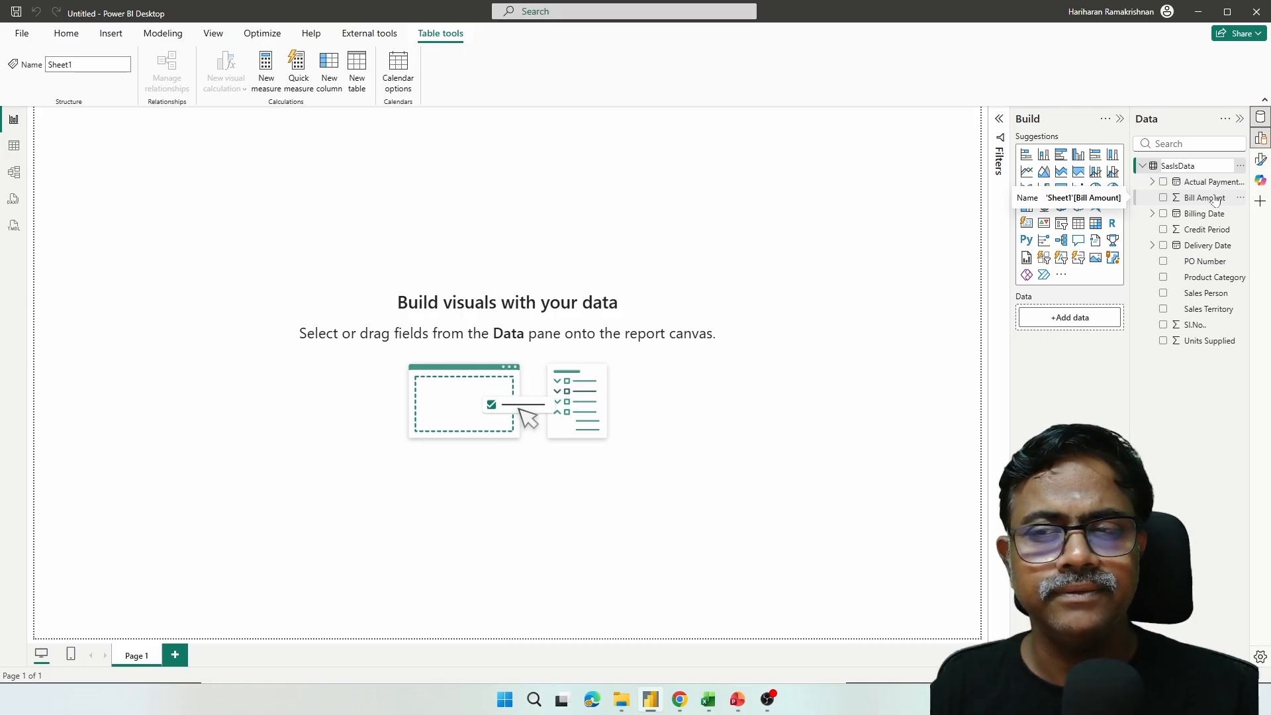
key("Return")
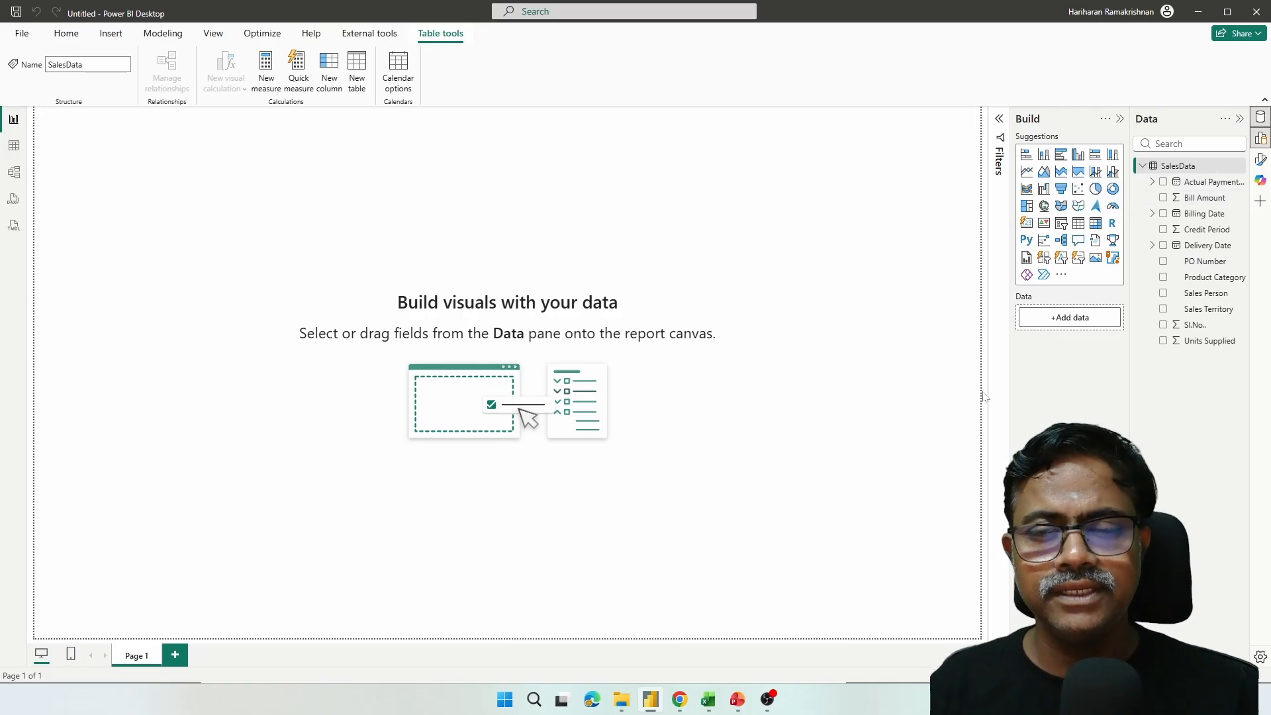
Insert a table visual and place it in the upper-right area of the report page, enlarging it slightly.
left_click(69, 41)
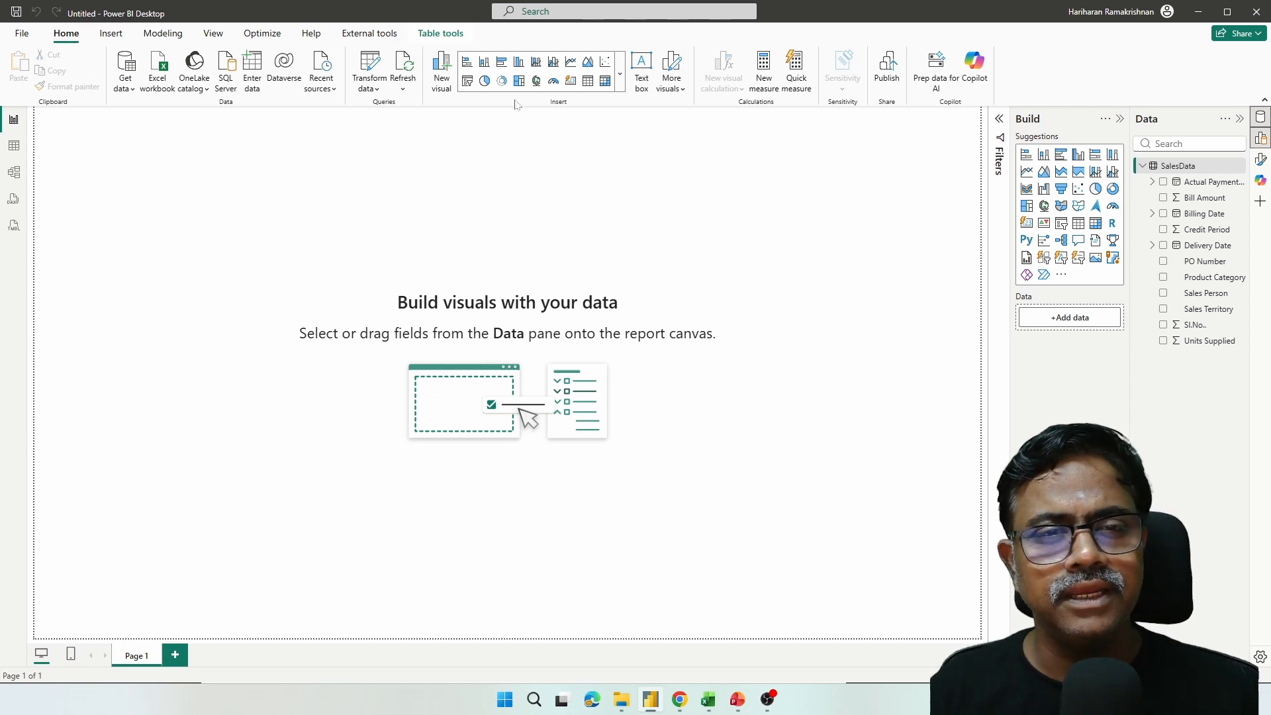
left_click(588, 82)
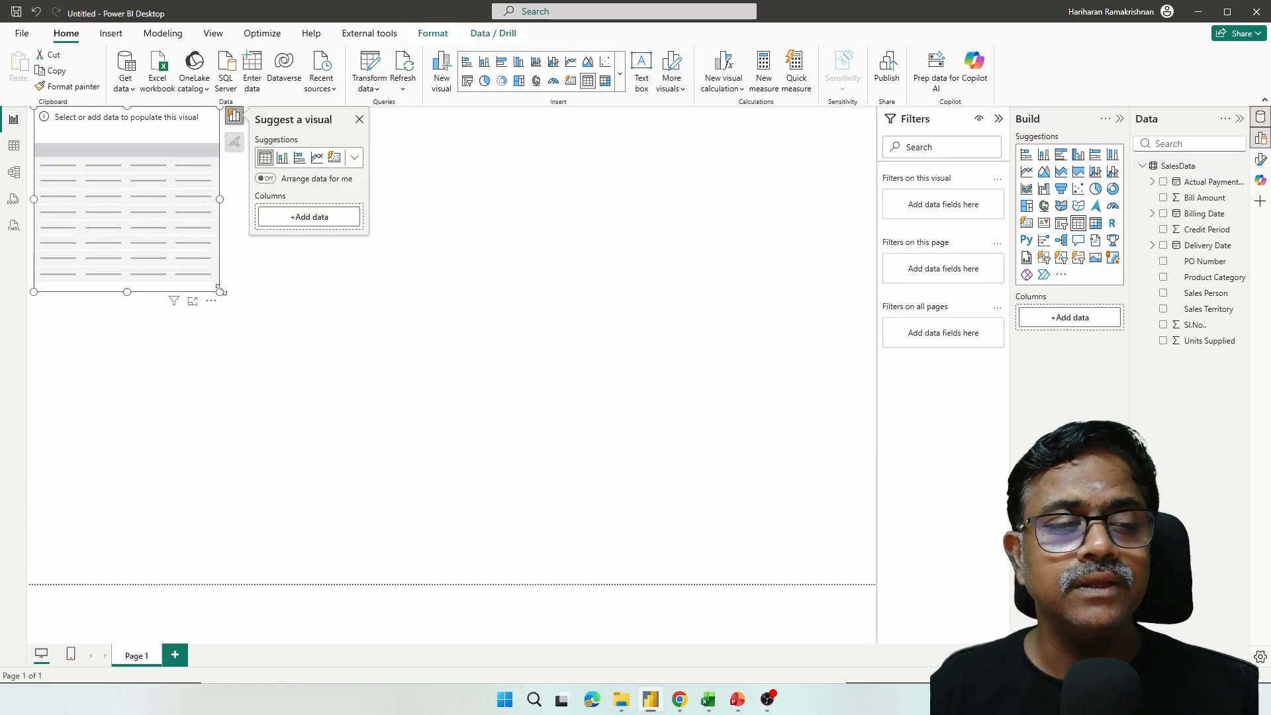
left_click_drag(219, 292, 846, 328)
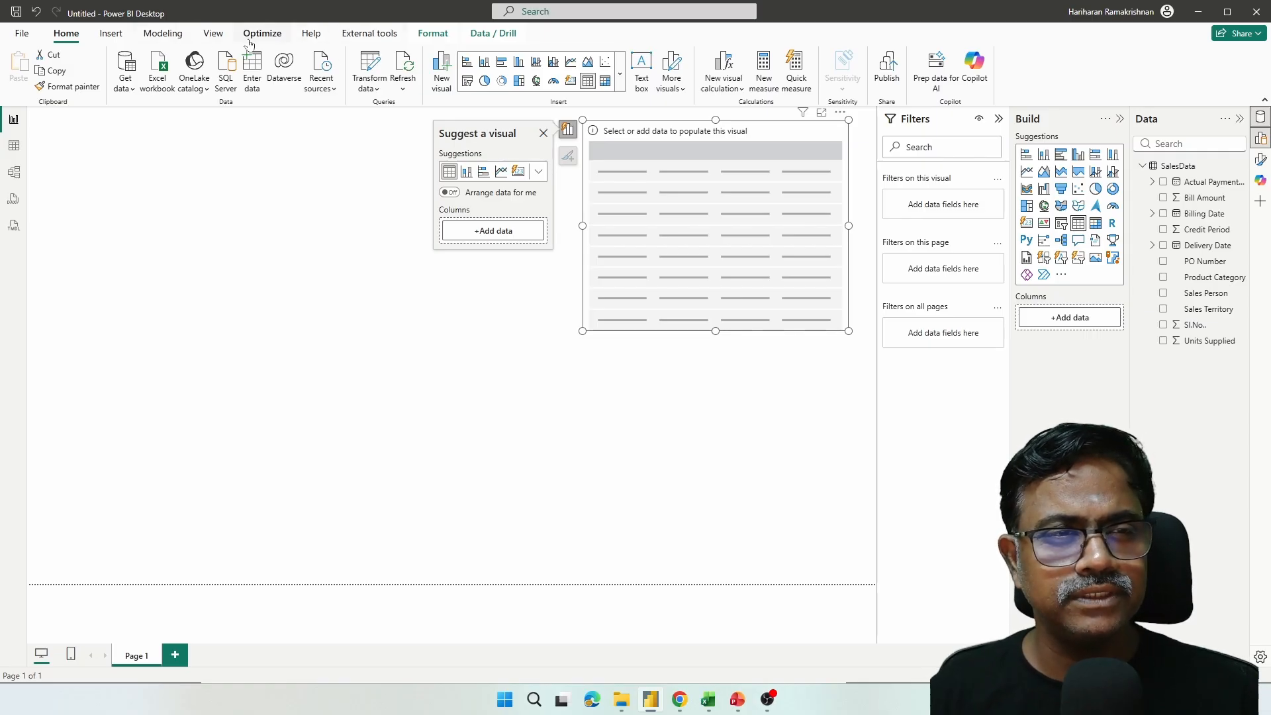
Hide the Filters and Format panes, leaving only the Build and Data panes displayed.
left_click(213, 33)
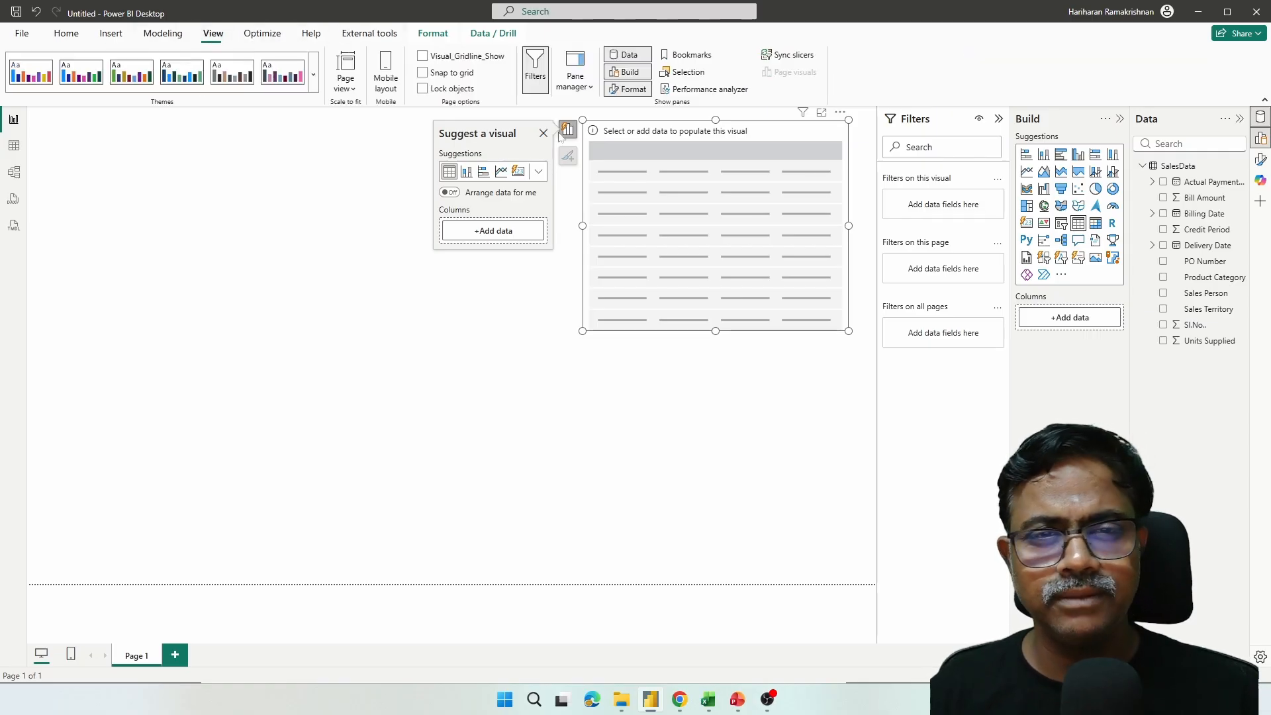
left_click(535, 69)
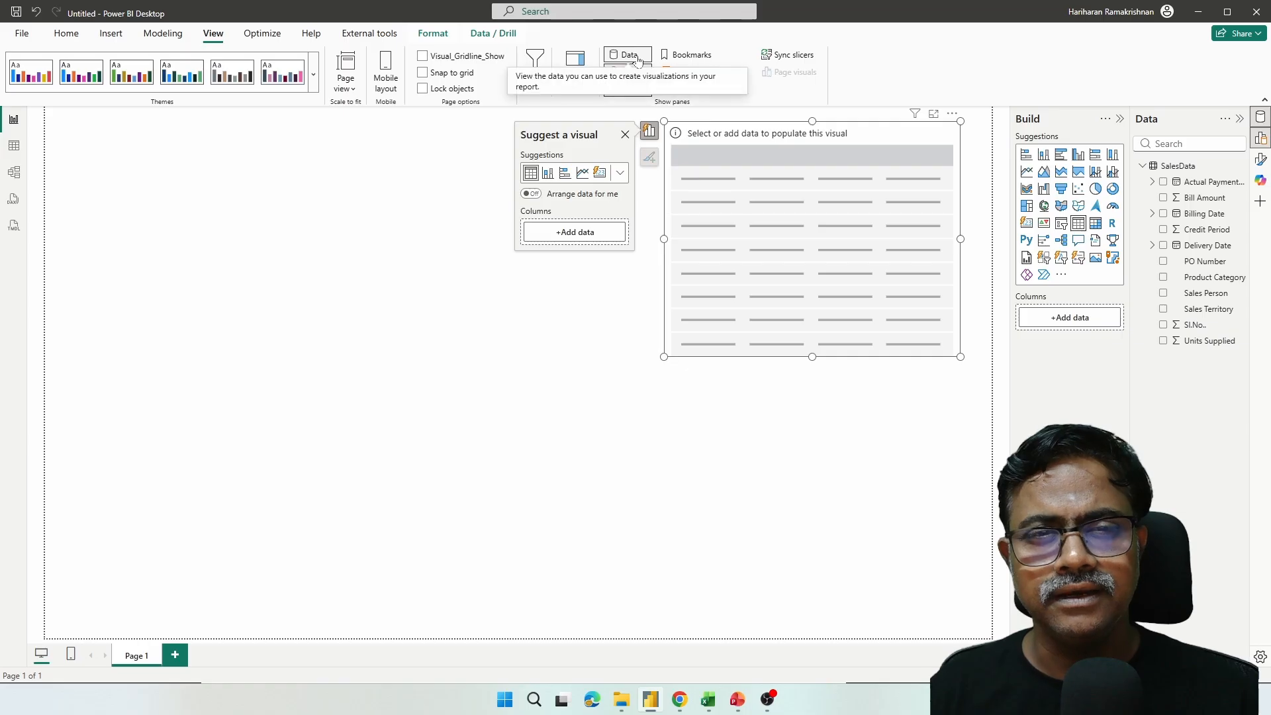
left_click(626, 74)
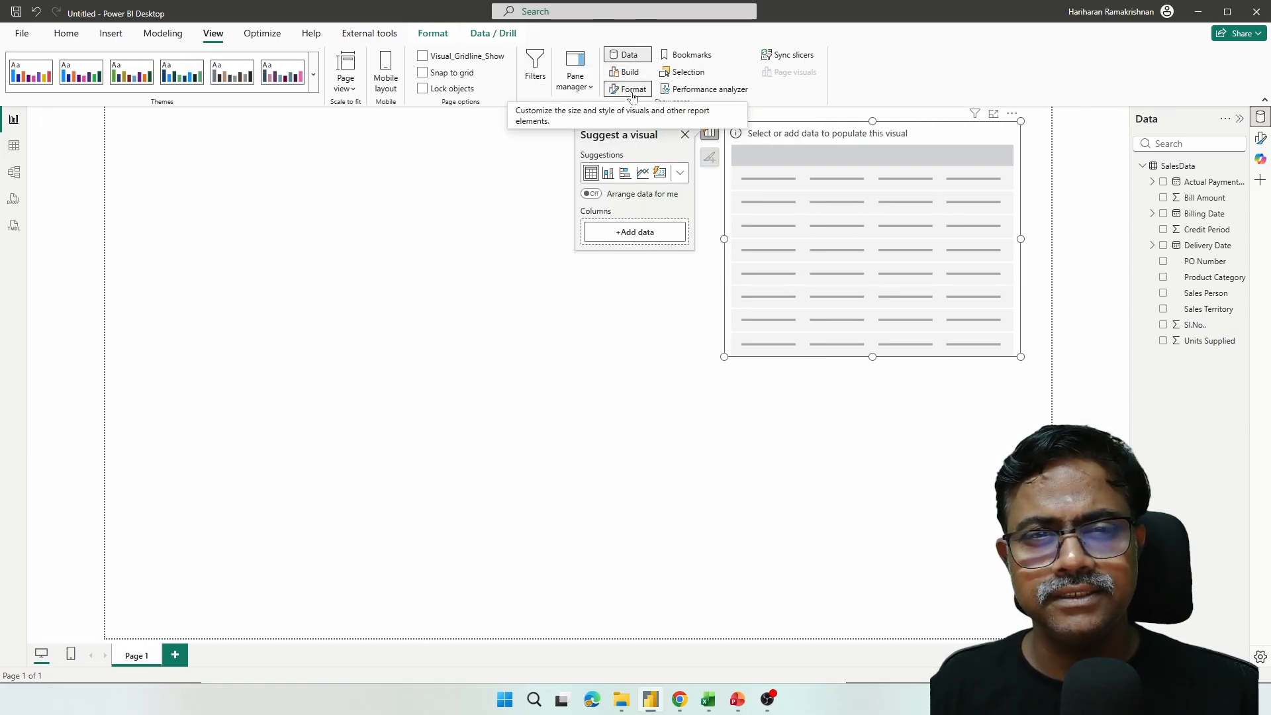
left_click(632, 94)
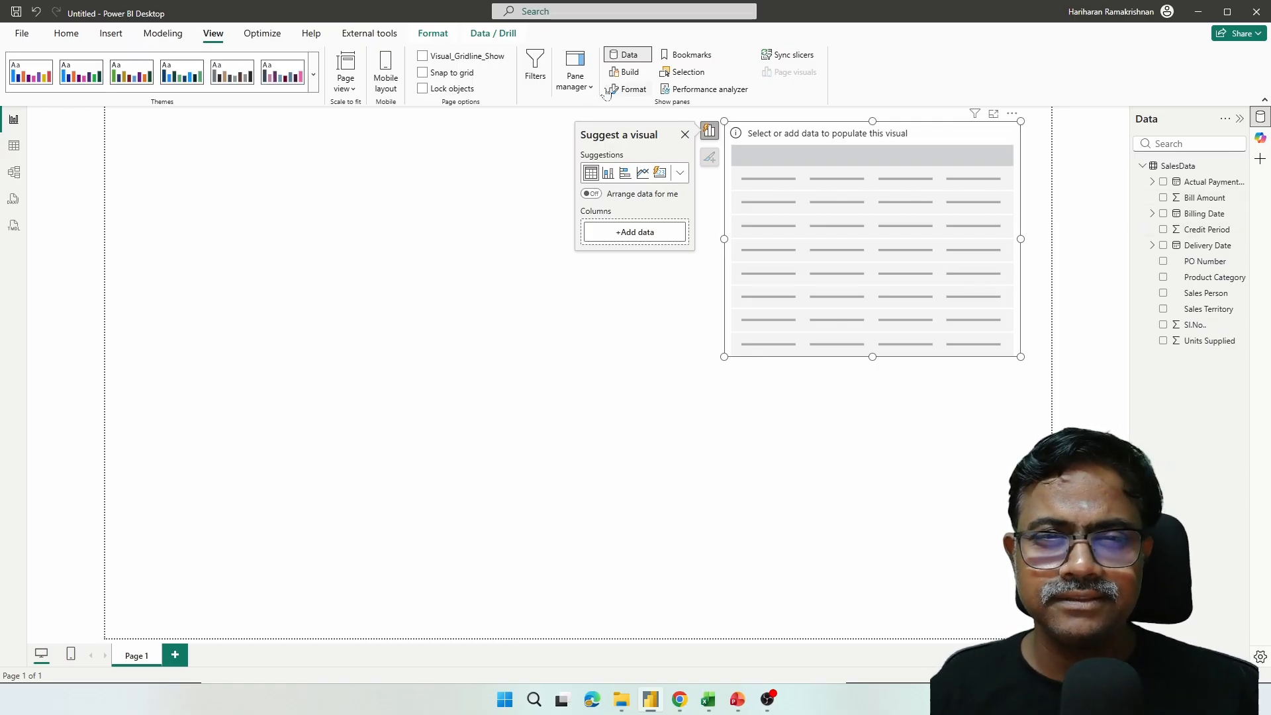
left_click(633, 78)
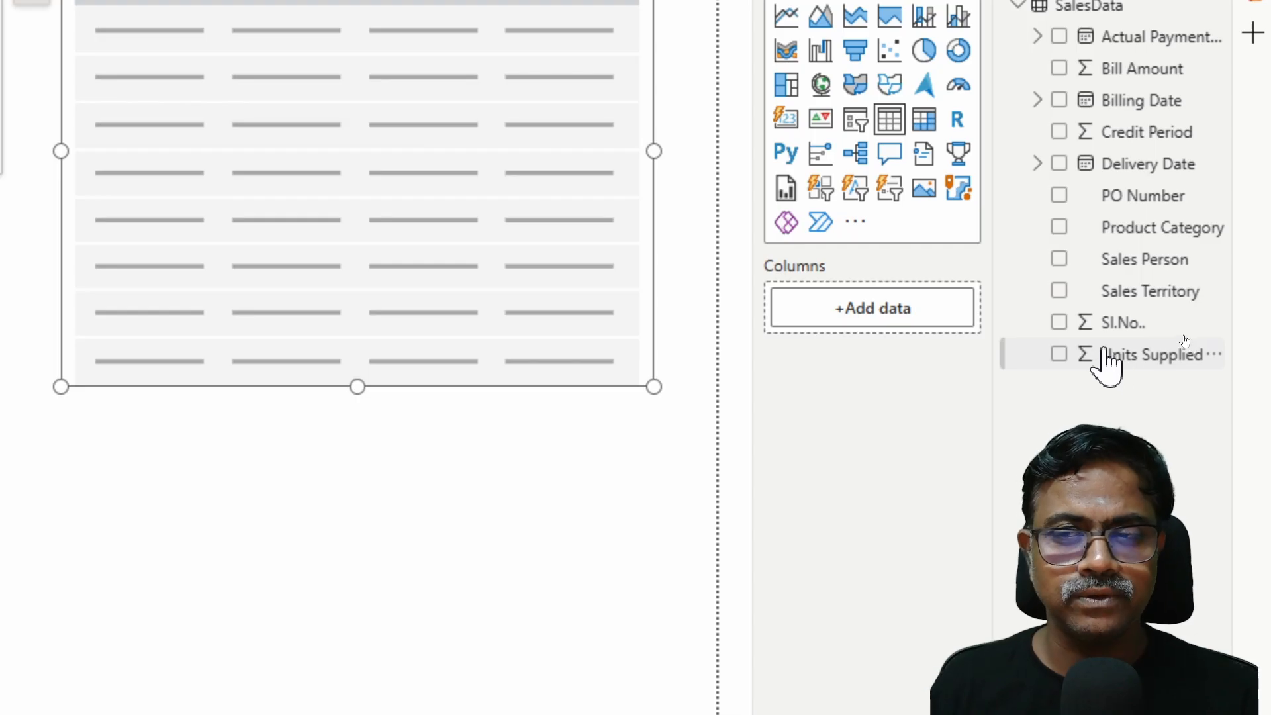
Add the Sales Person field as the table visual's only column.
left_click(1059, 258)
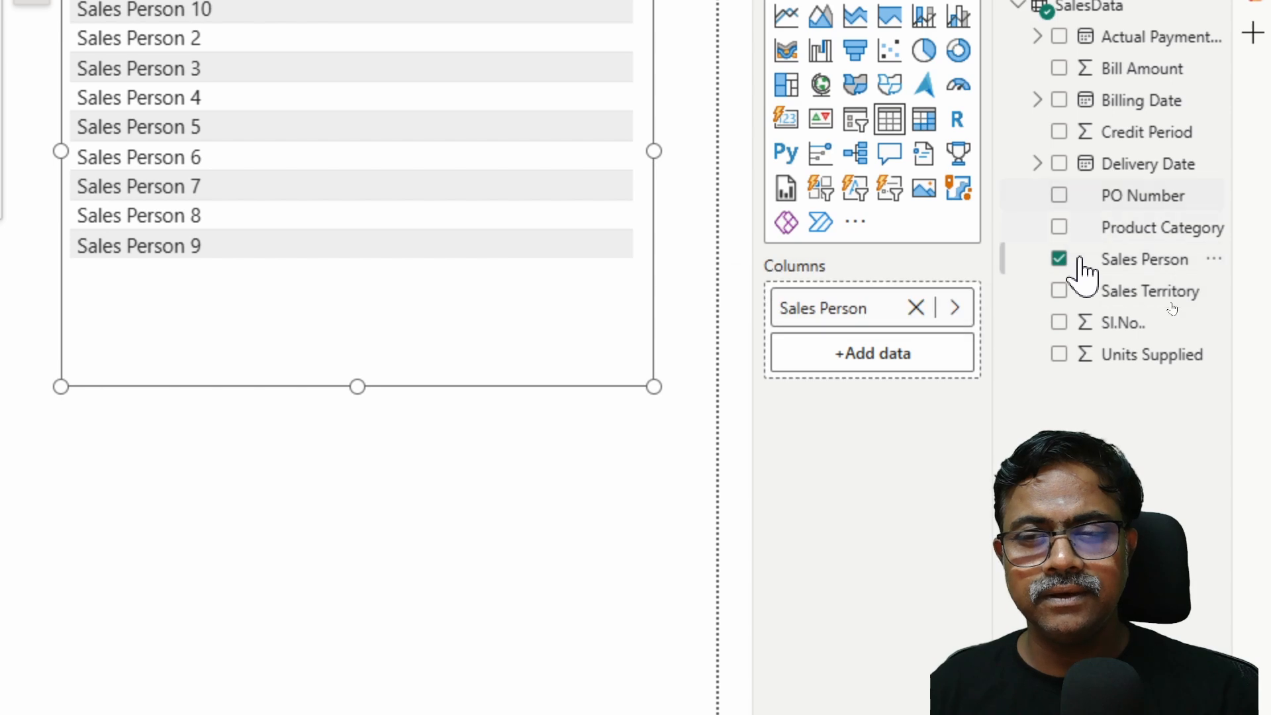
left_click(1060, 354)
left_click(1060, 354)
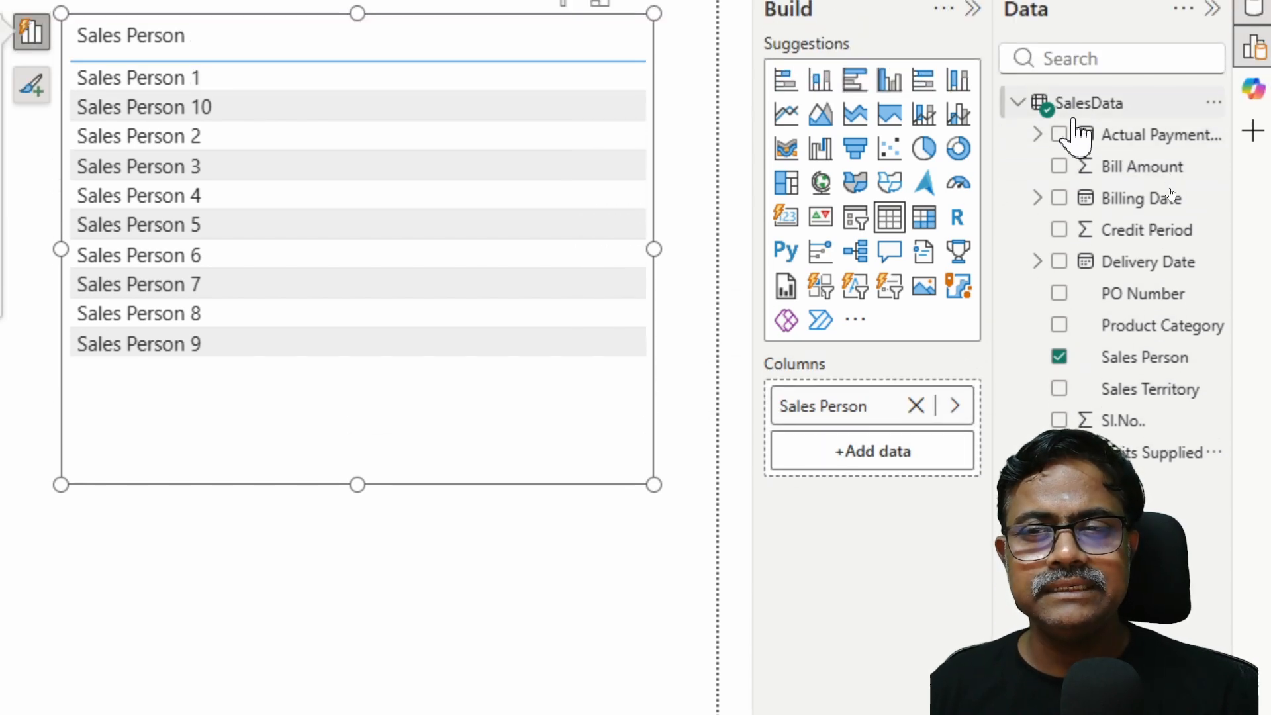
Try Bill Amount as a second column with Sales Territory inserted before it, and remove both from the table.
left_click(1059, 166)
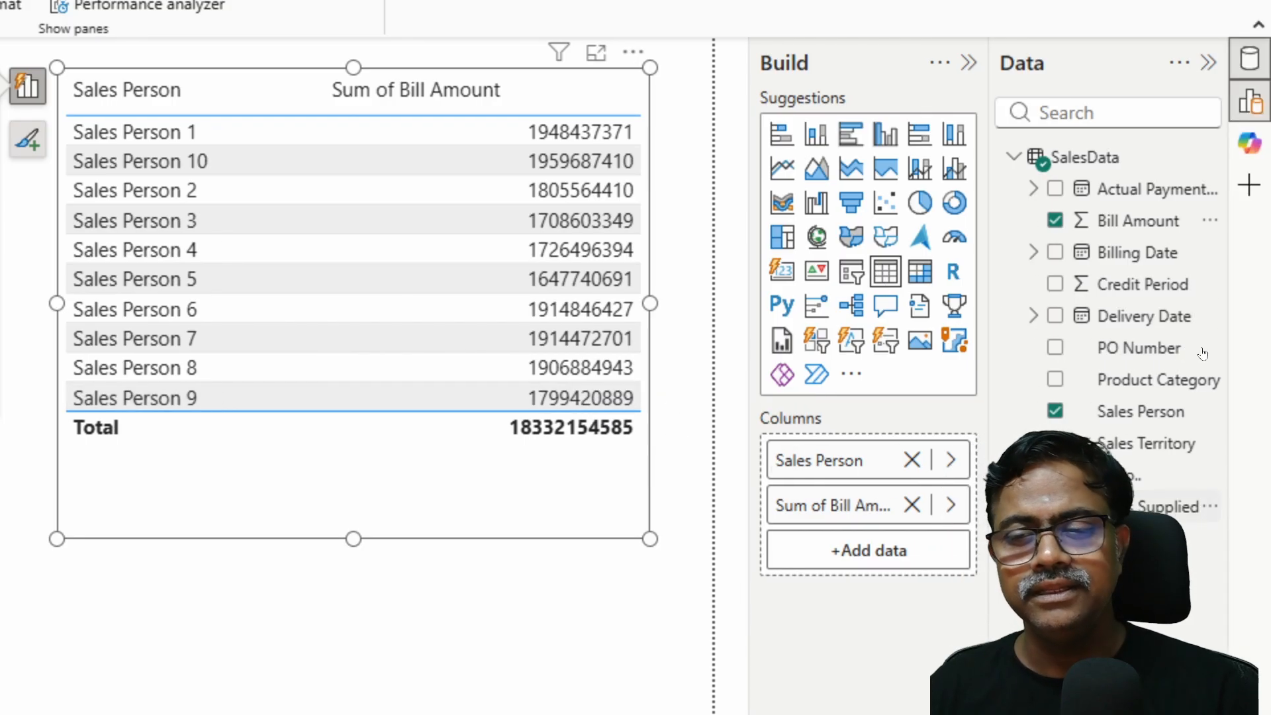
left_click_drag(1143, 450, 891, 487)
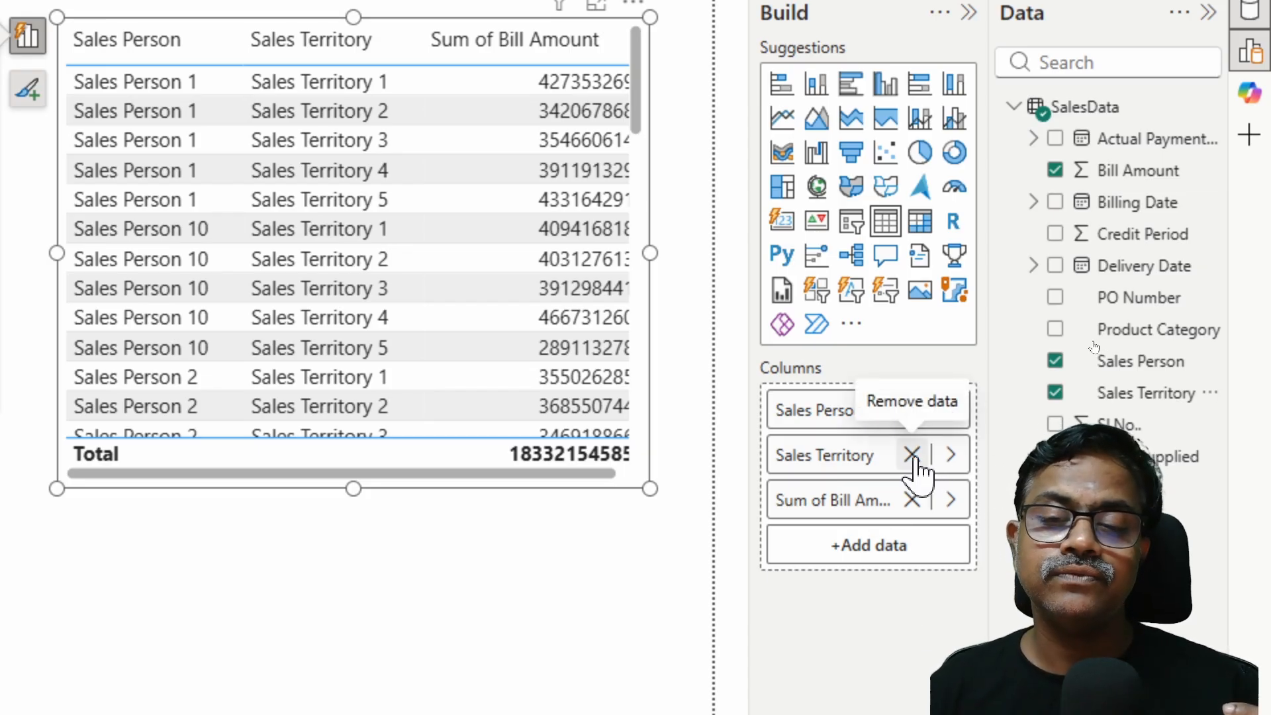
left_click(912, 455)
left_click(912, 454)
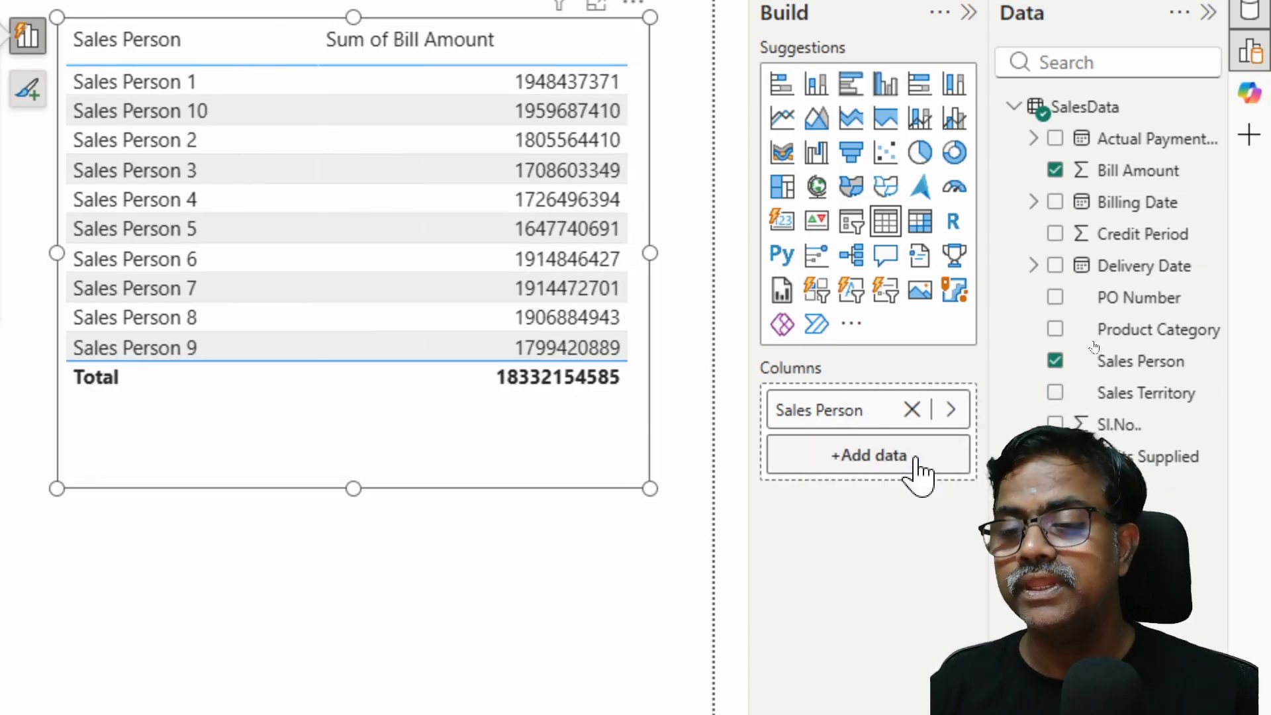
Add Units Supplied and Bill Amount as columns after Sales Person, and make the table visual wider and shorter to fit them.
left_click_drag(1146, 458, 931, 431)
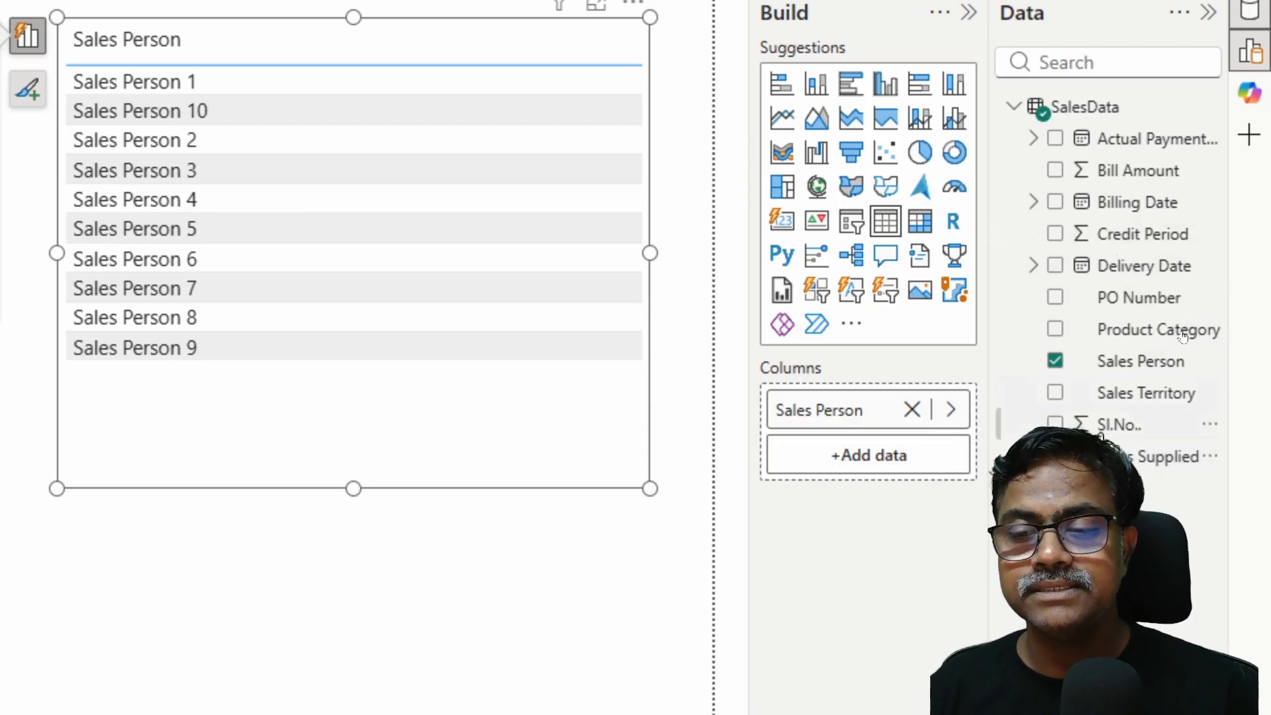
left_click(1055, 457)
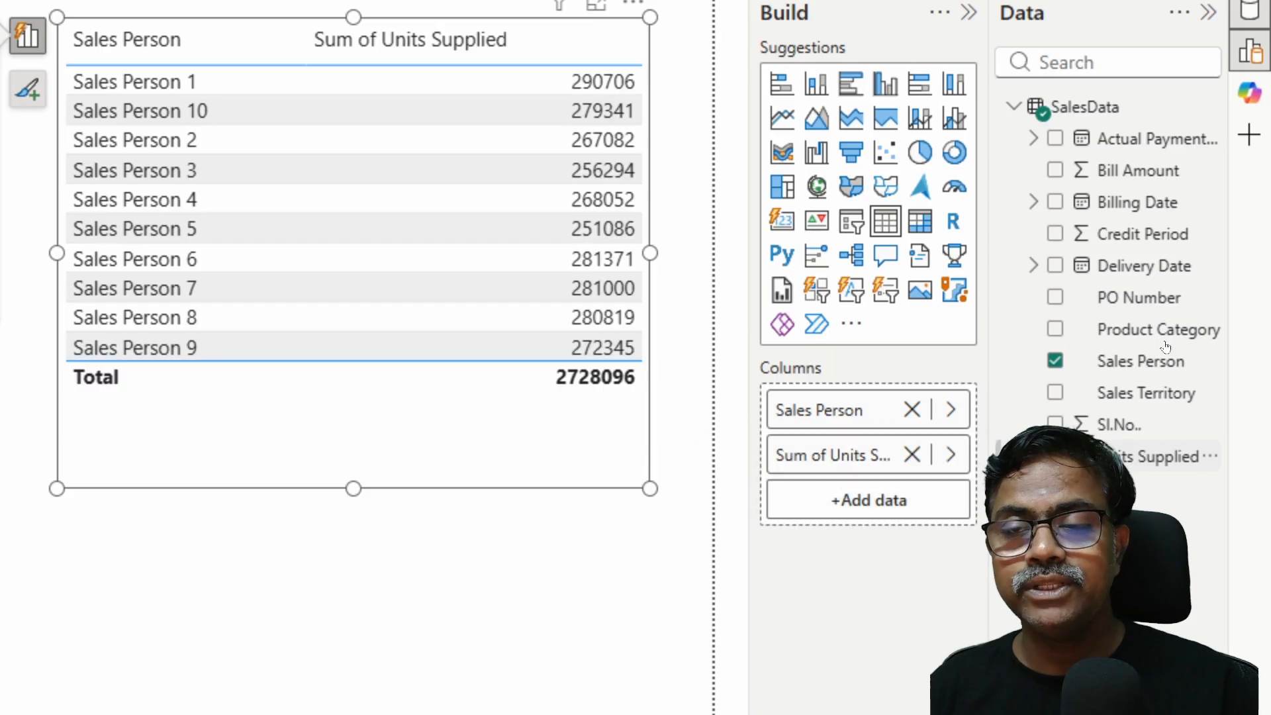
left_click(1055, 171)
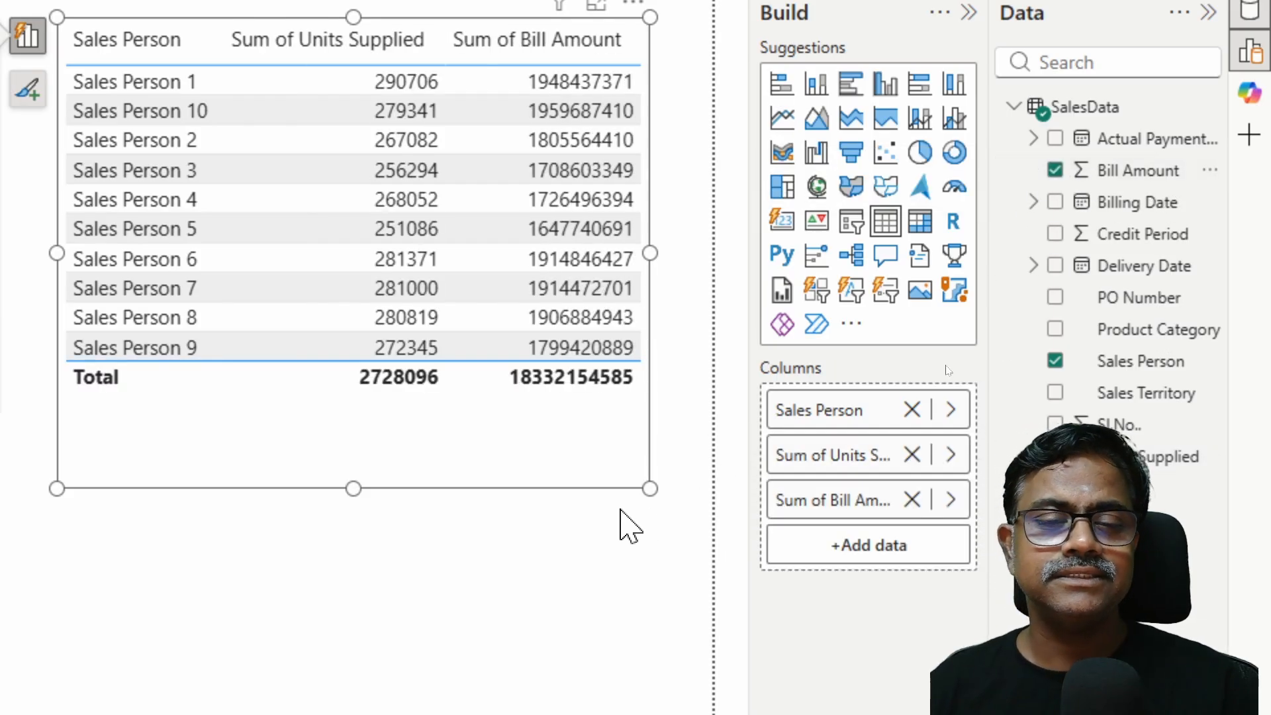
left_click_drag(651, 488, 684, 422)
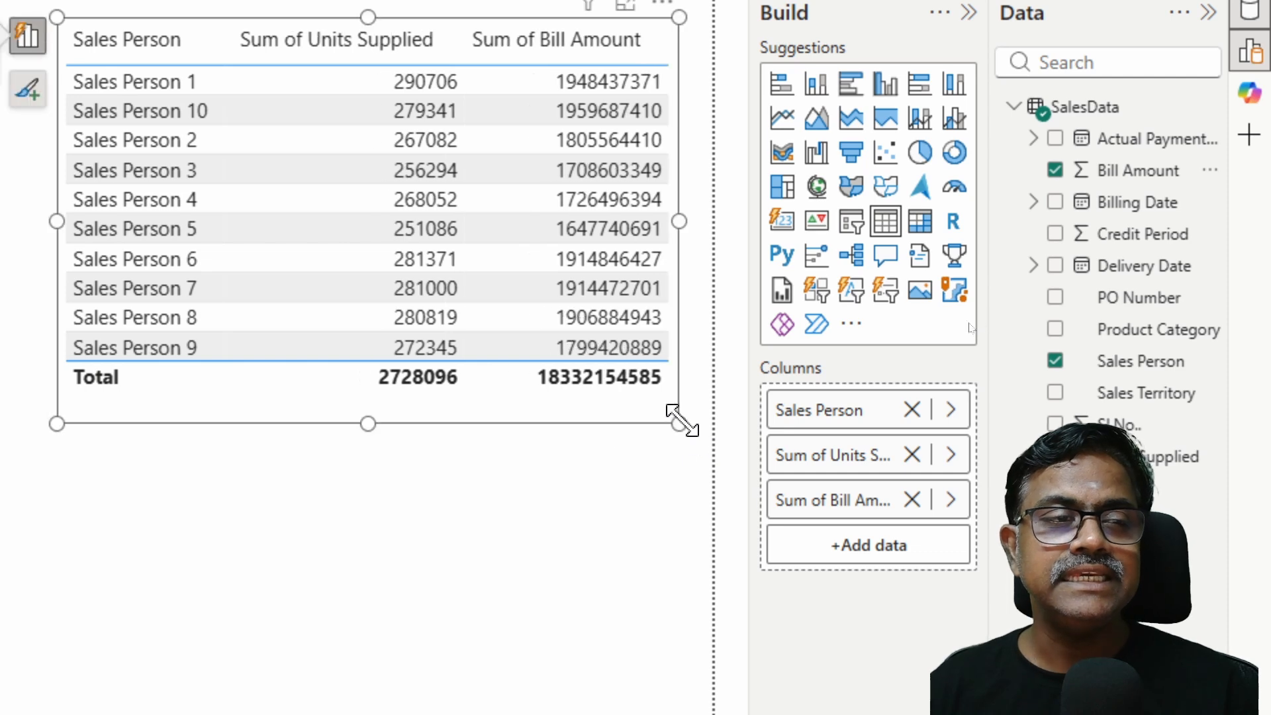
left_click_drag(549, 414, 522, 497)
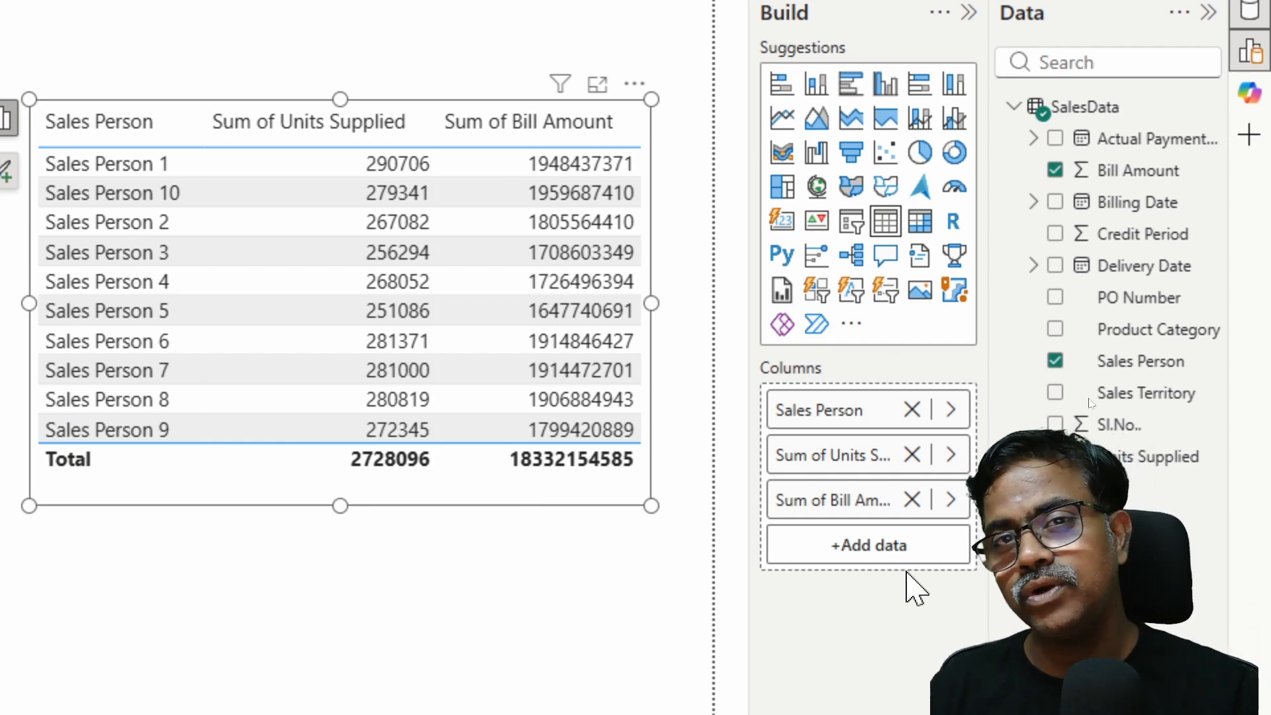
Remove the Bill Amount column, narrow the table visual to its two remaining columns and shift it toward the page's upper-right corner.
left_click(911, 500)
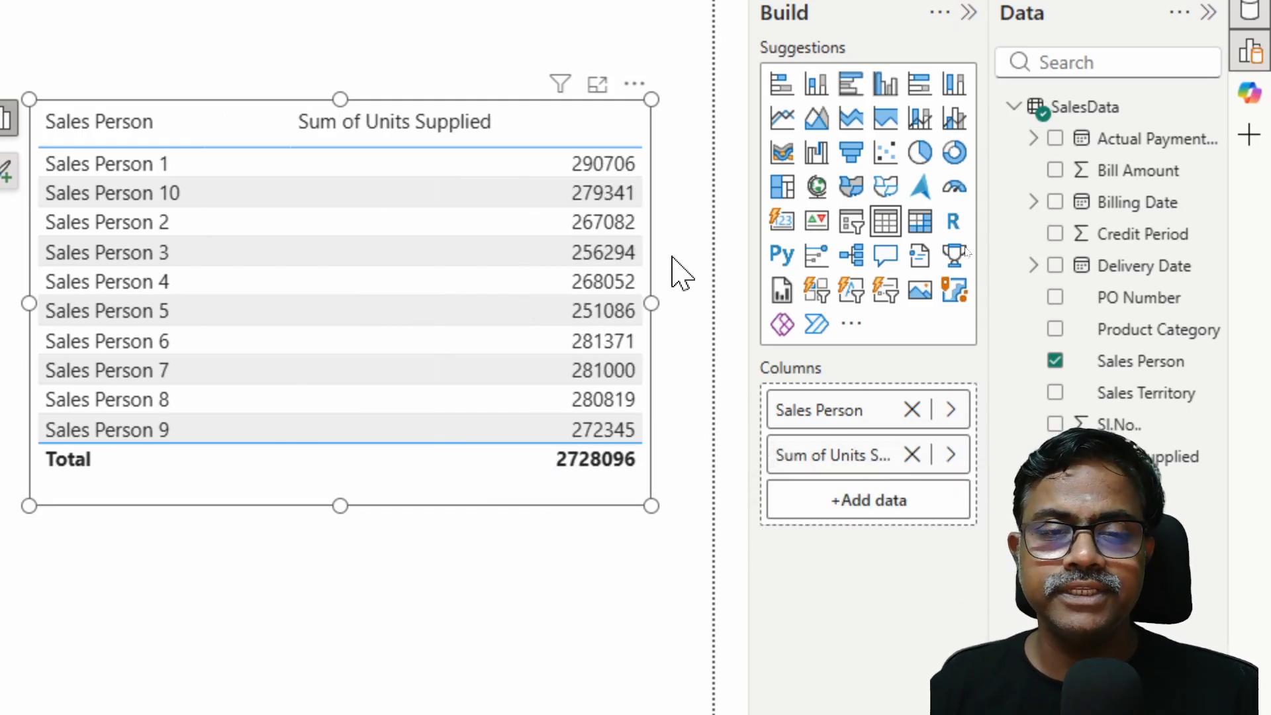
left_click_drag(651, 297, 541, 329)
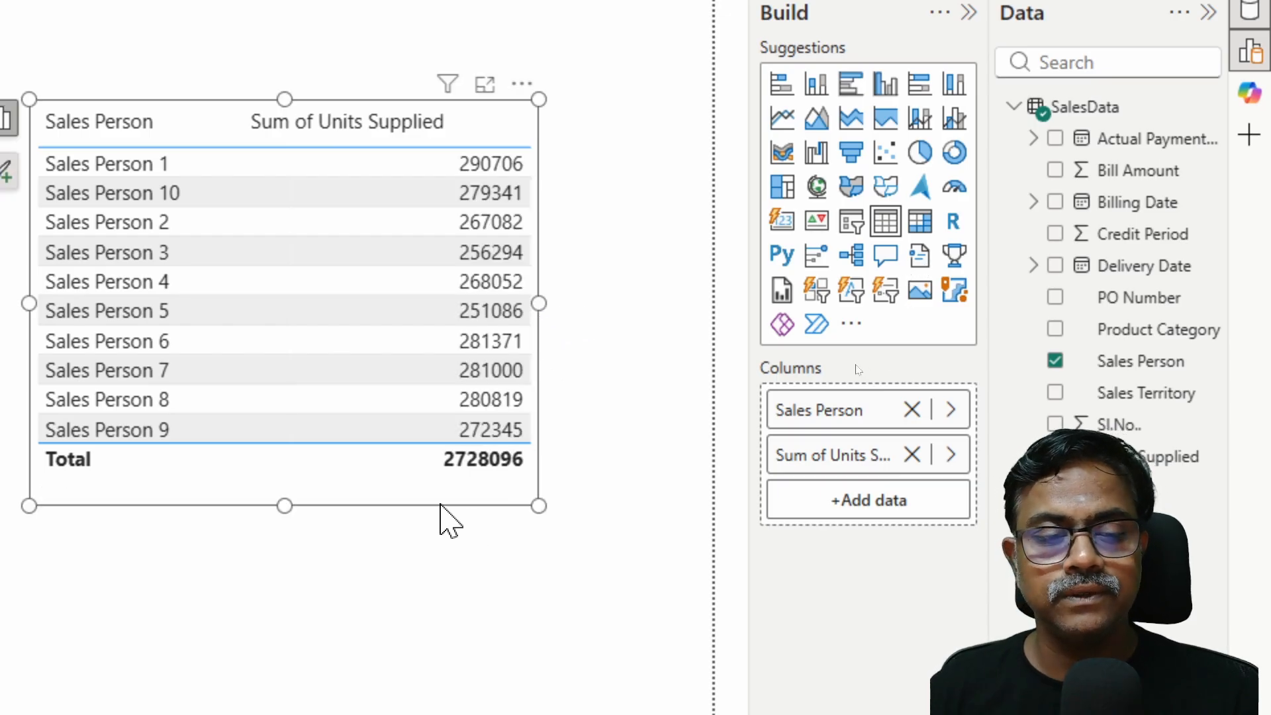
left_click_drag(439, 506, 544, 457)
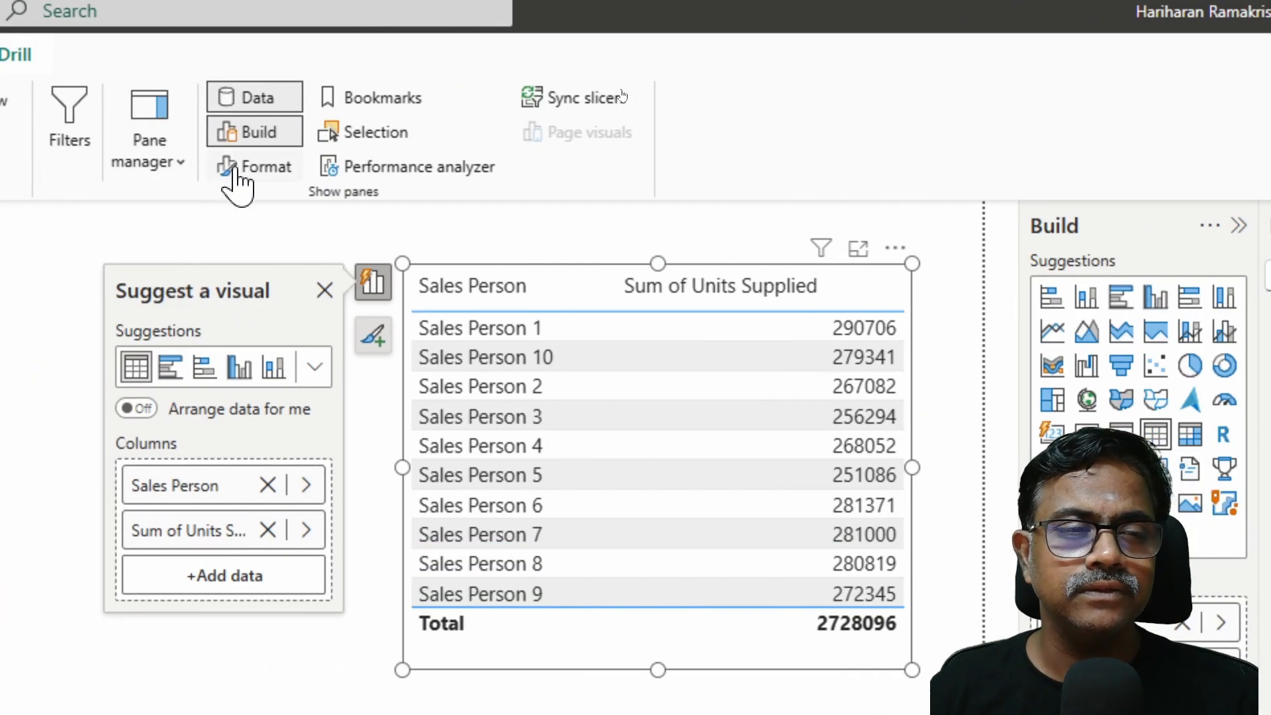
Turn on the table visual's title and set its text to "Sales Person wise Units Sold".
left_click(13, 166)
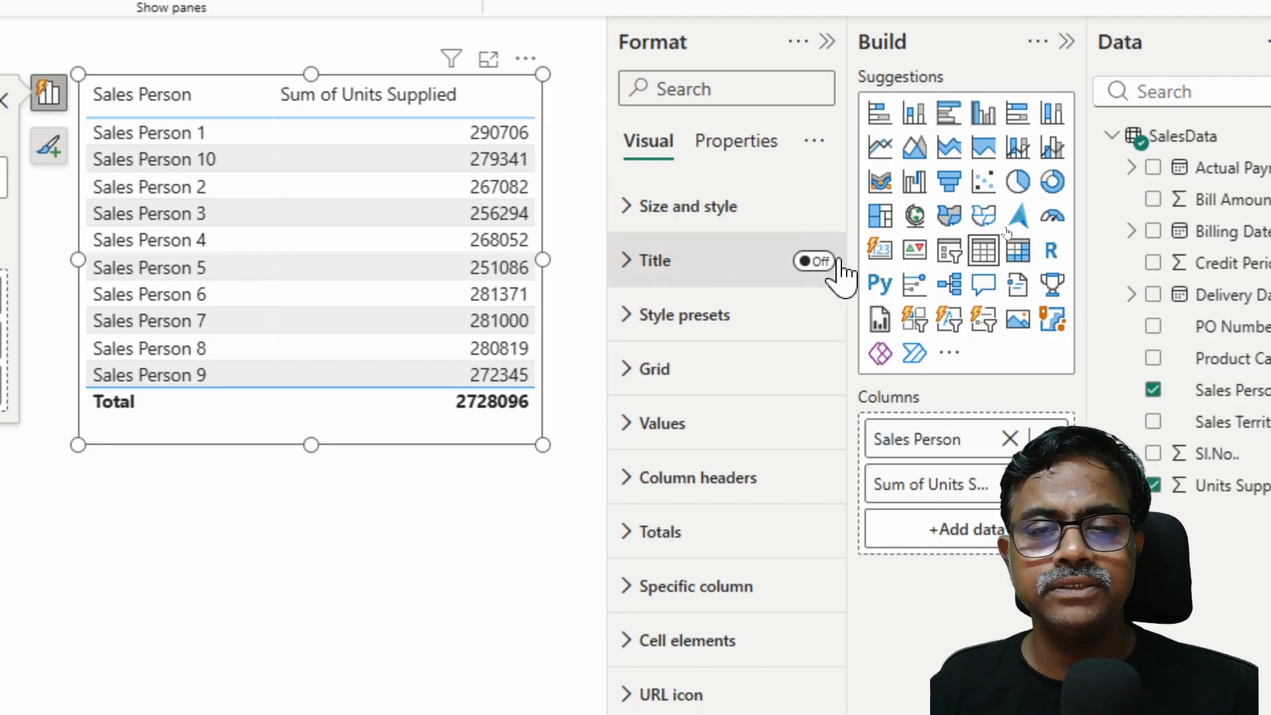
left_click(814, 261)
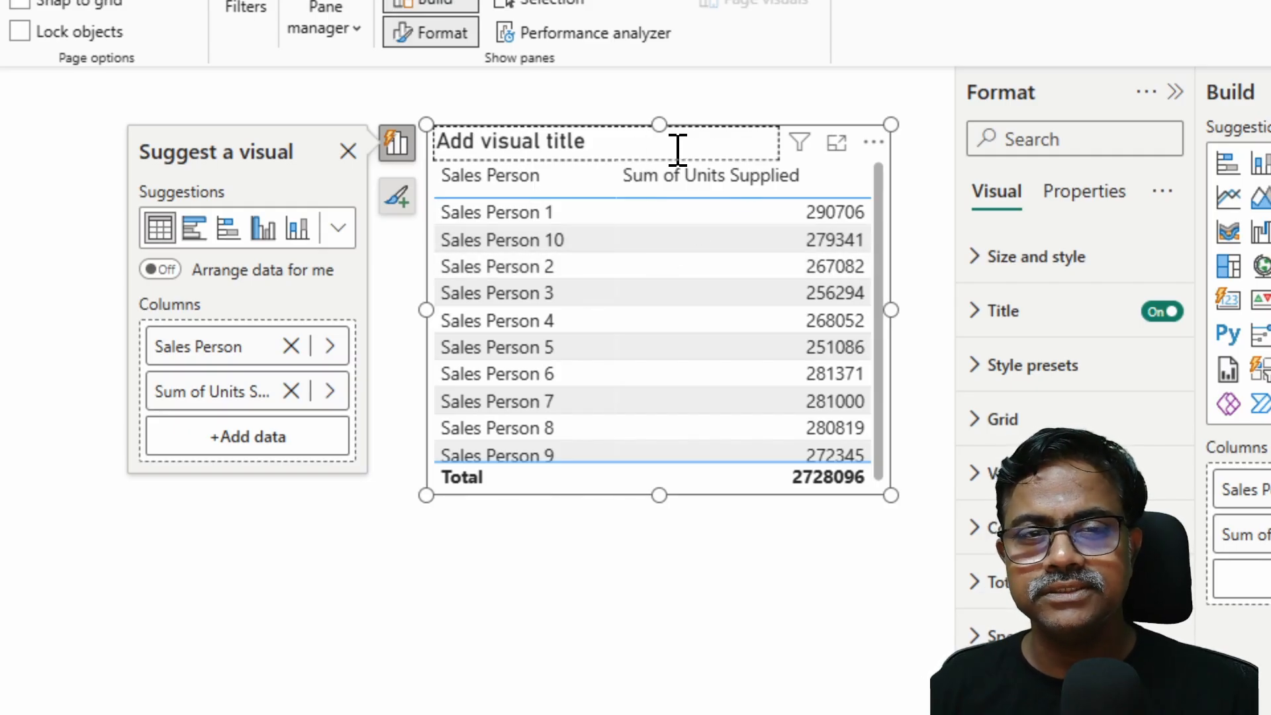
left_click(628, 139)
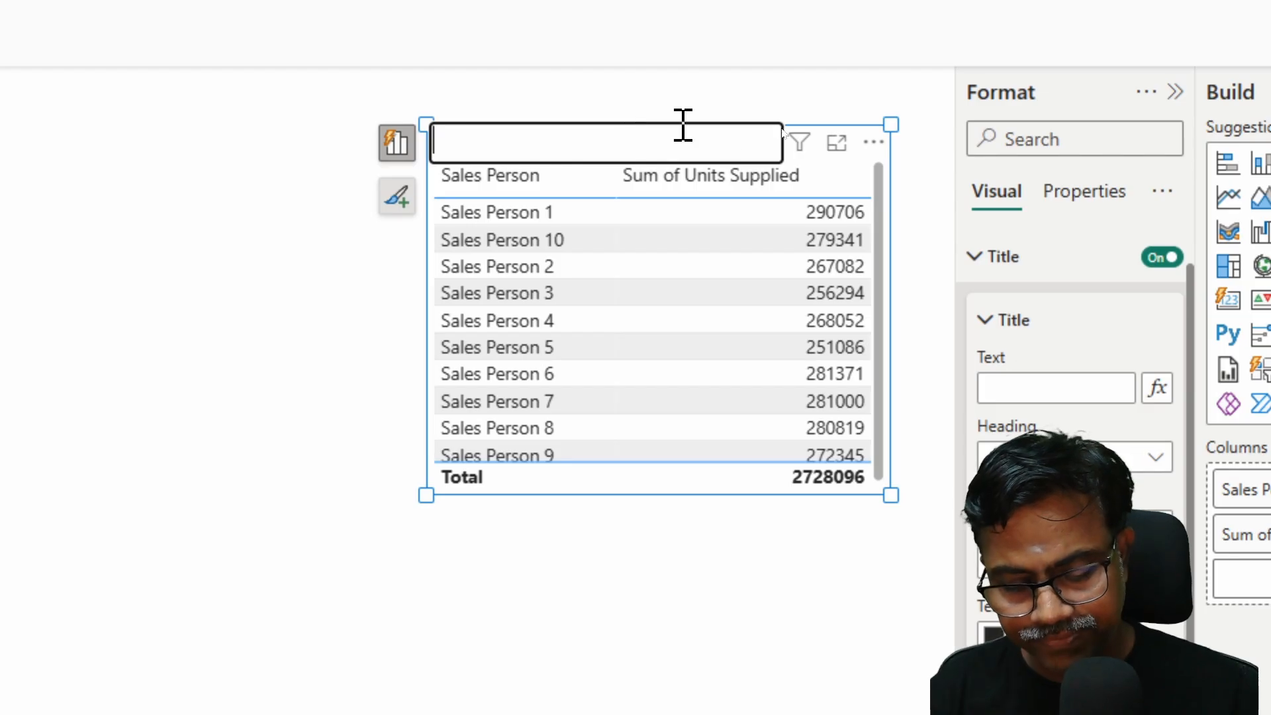
type("Sales Pers")
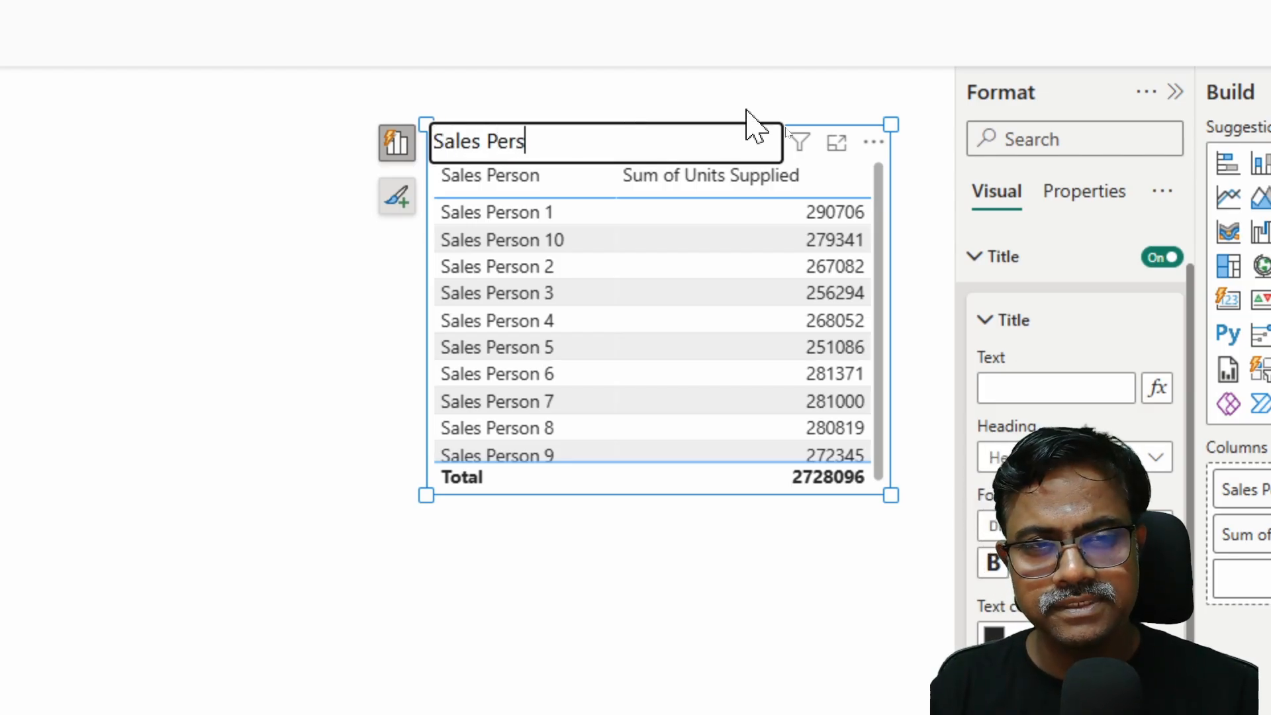
type("p")
key("BackSpace")
type("on")
key("BackSpace")
key("BackSpace")
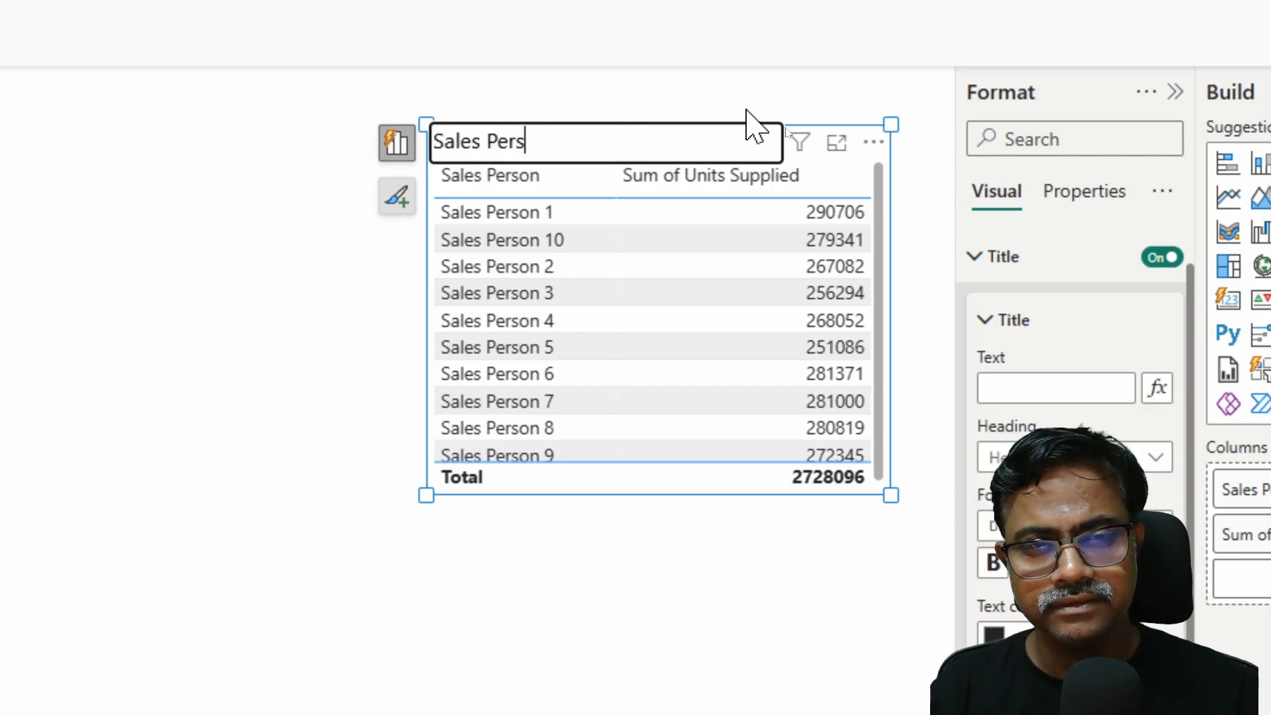
type("on")
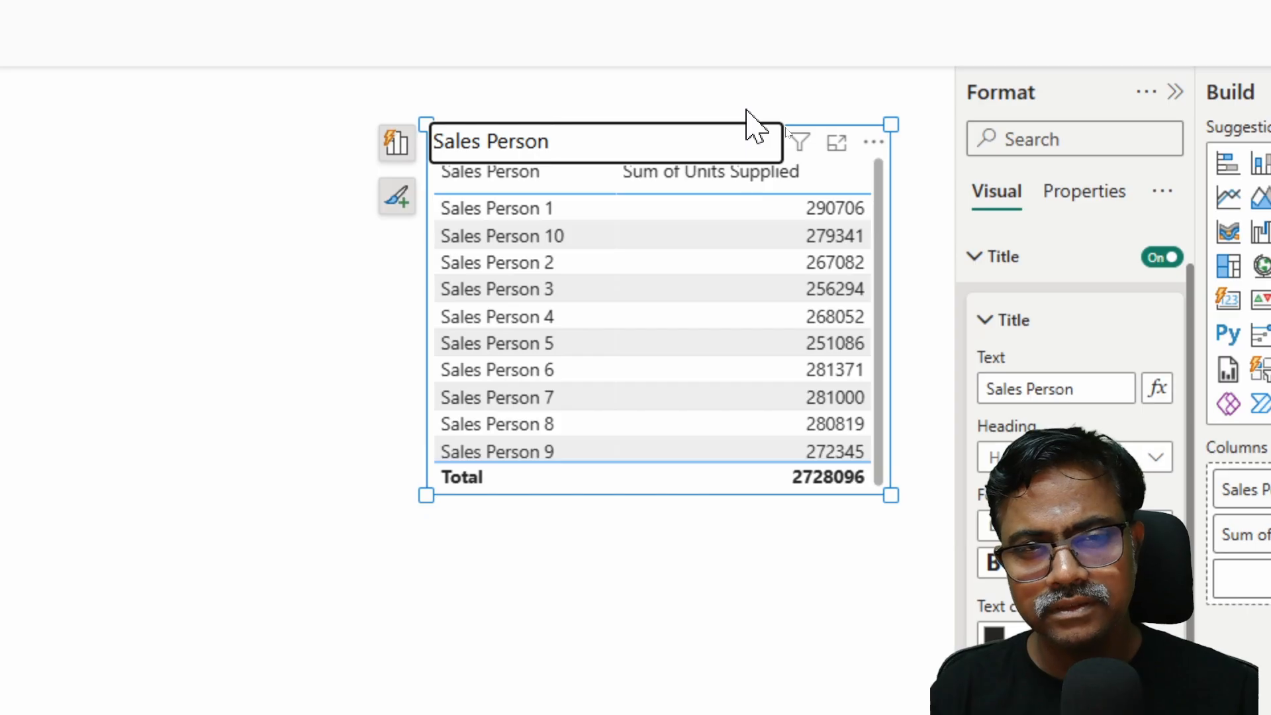
type(" wise Unit")
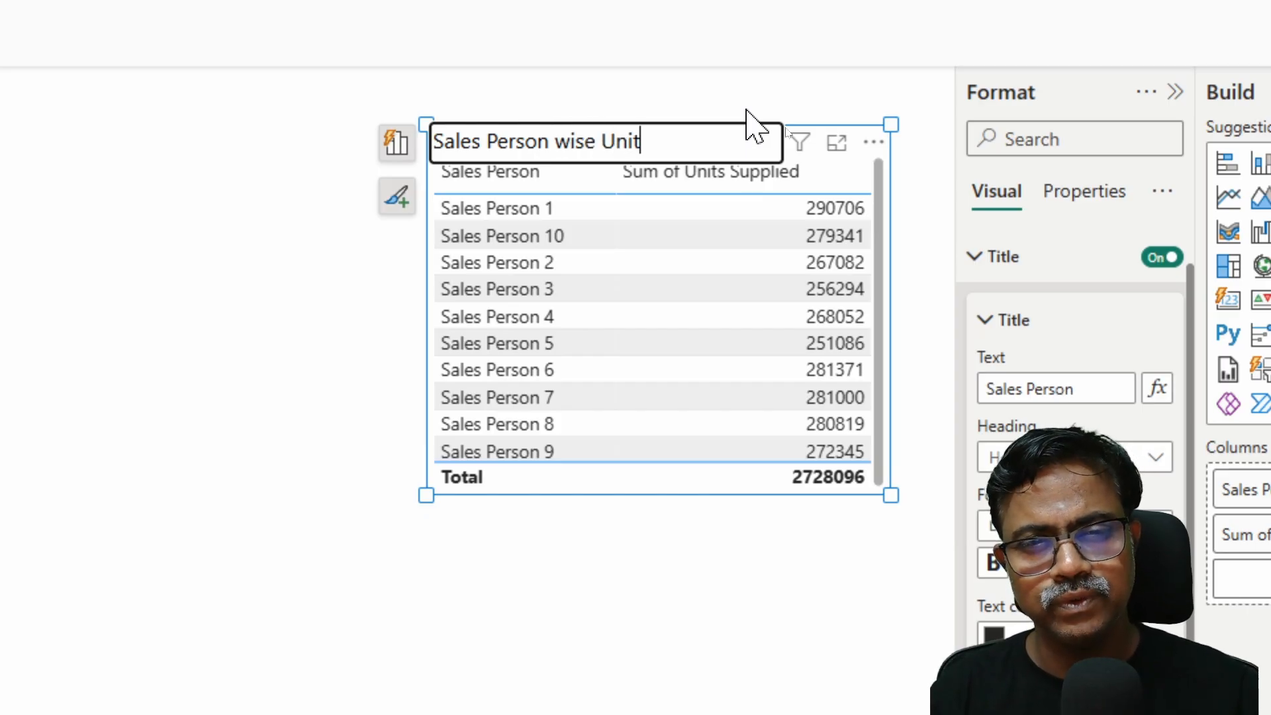
type("s Sold")
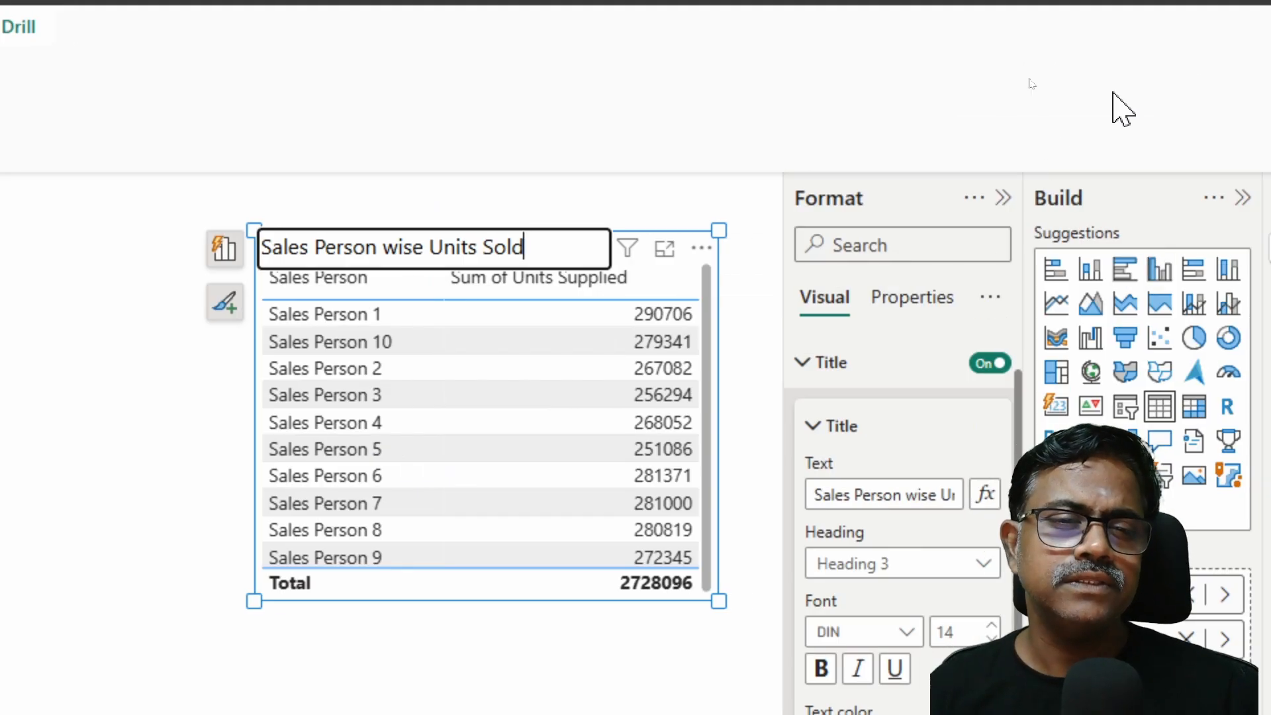
left_click(602, 646)
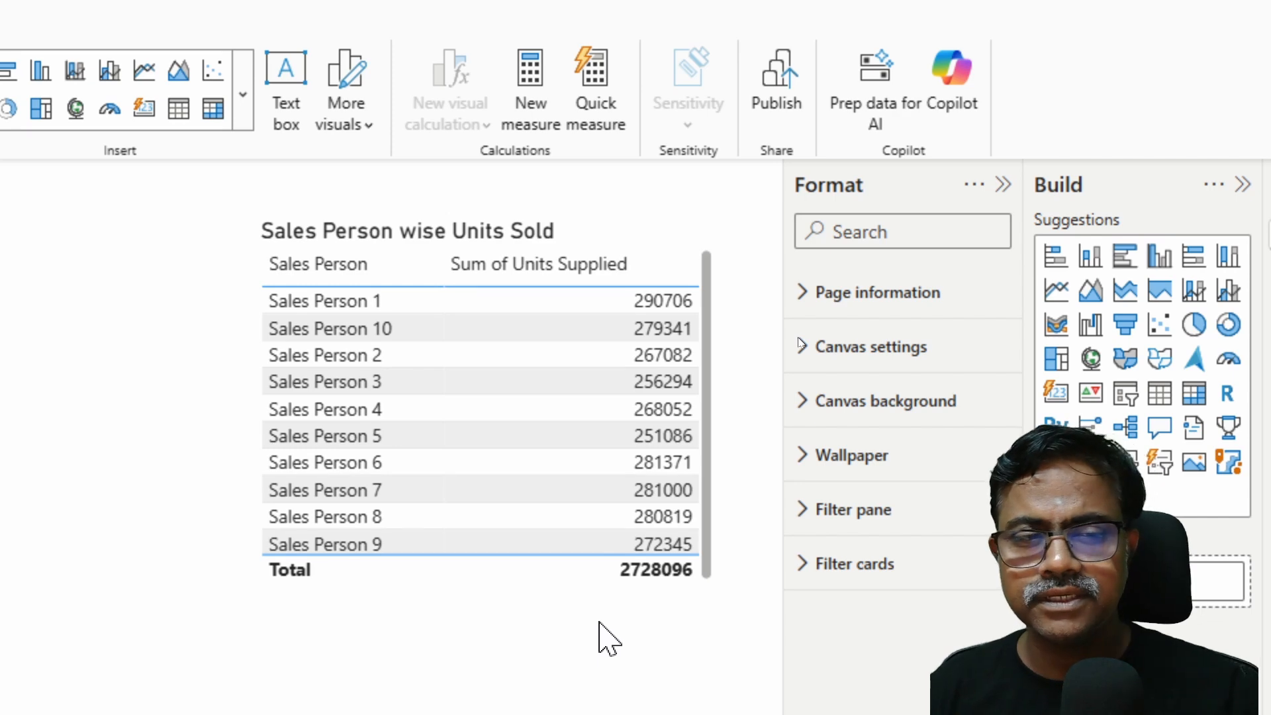
Try the None and Minimal style presets on the table visual.
left_click(725, 273)
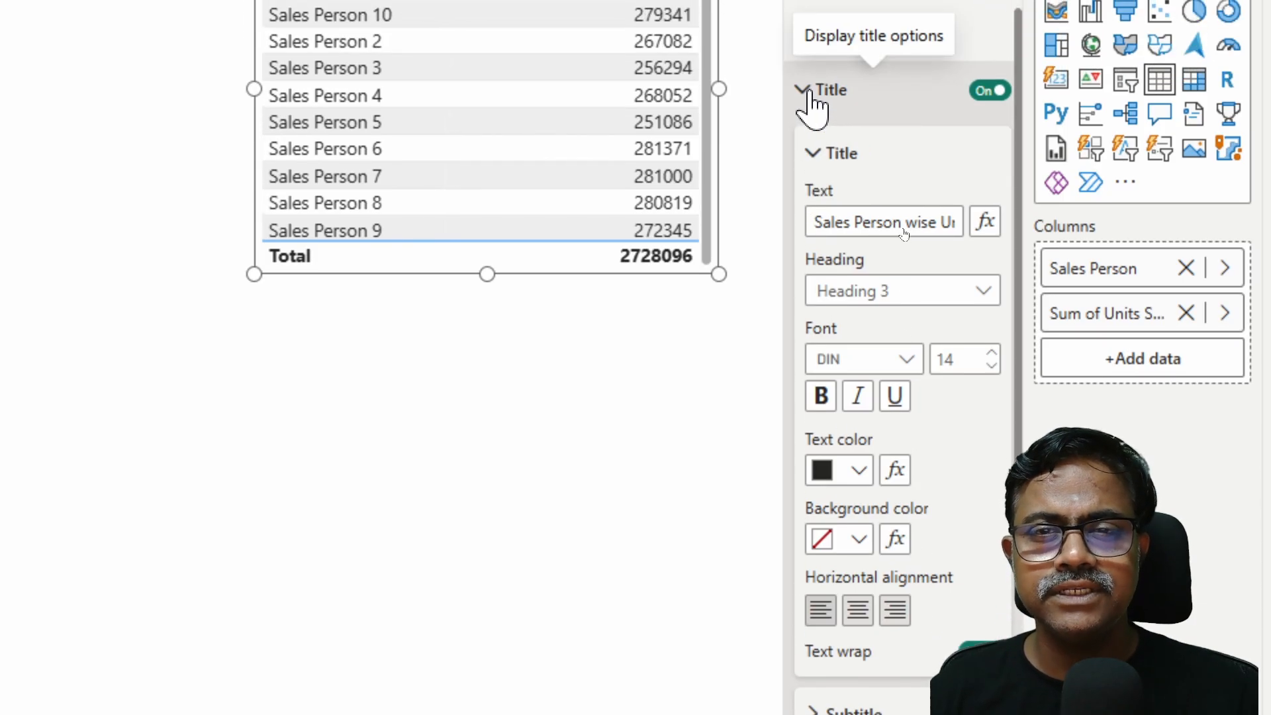
left_click(809, 93)
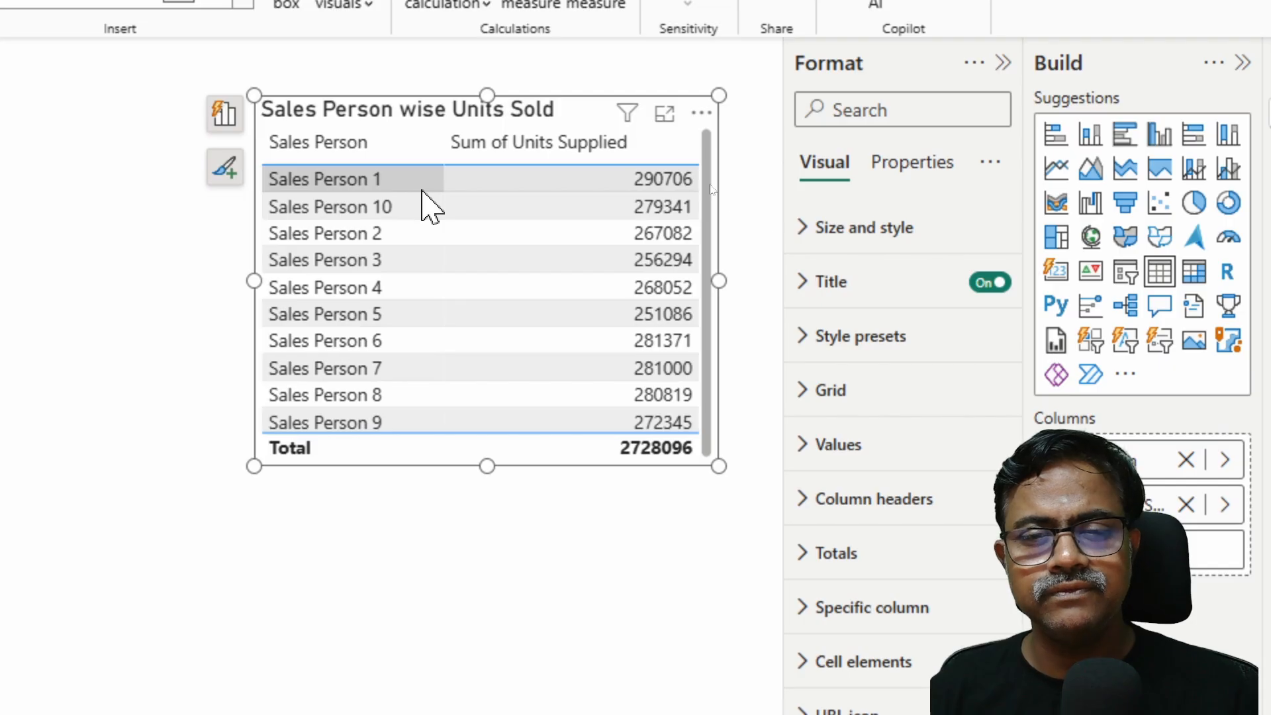
left_click(804, 341)
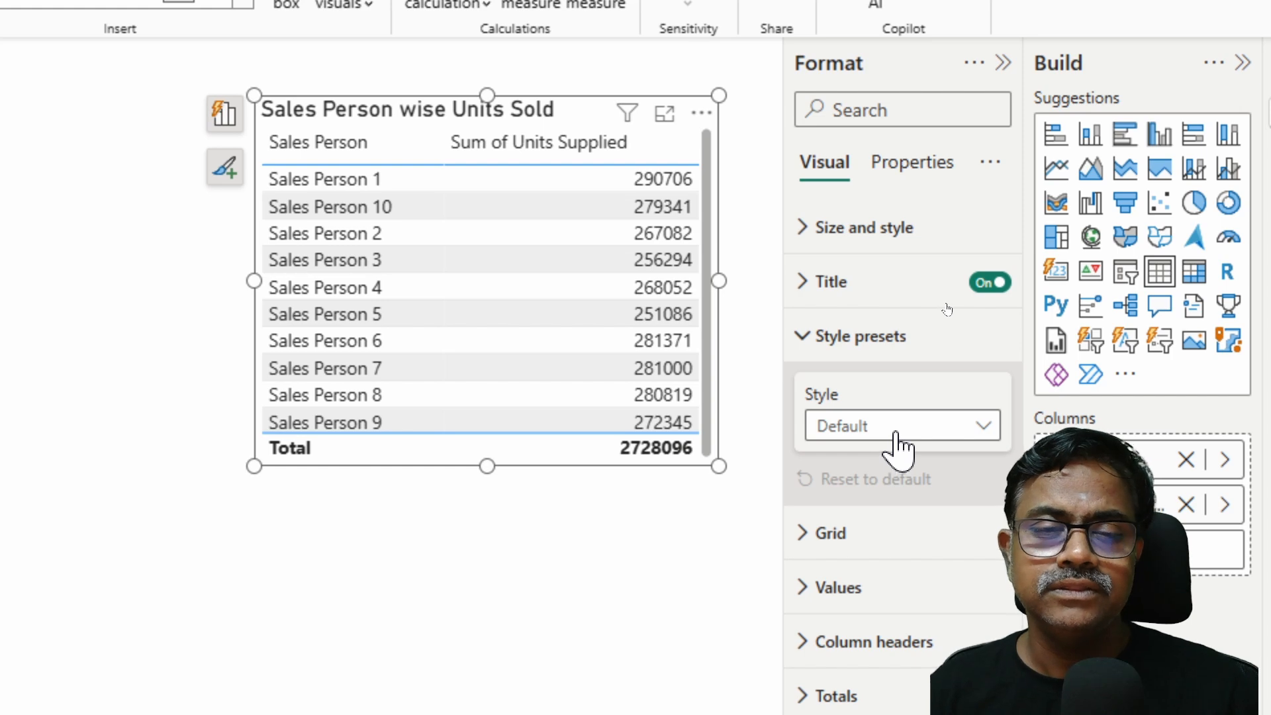
left_click(964, 430)
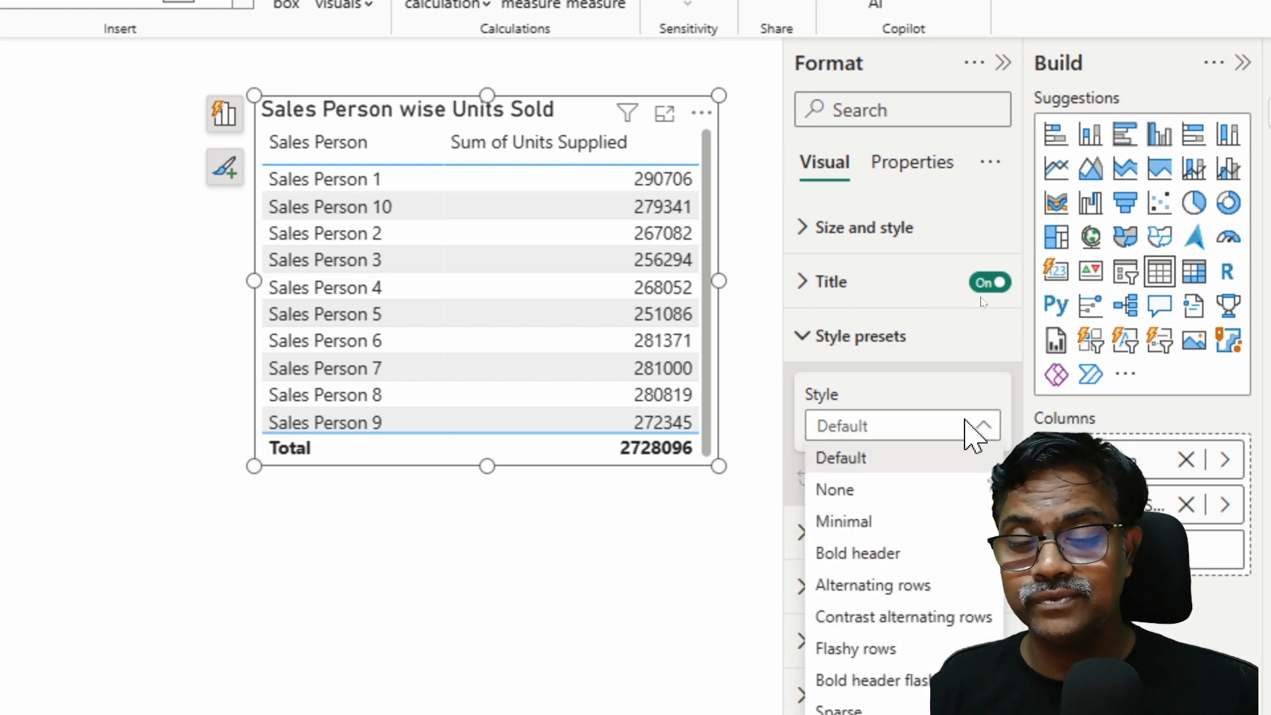
left_click(923, 498)
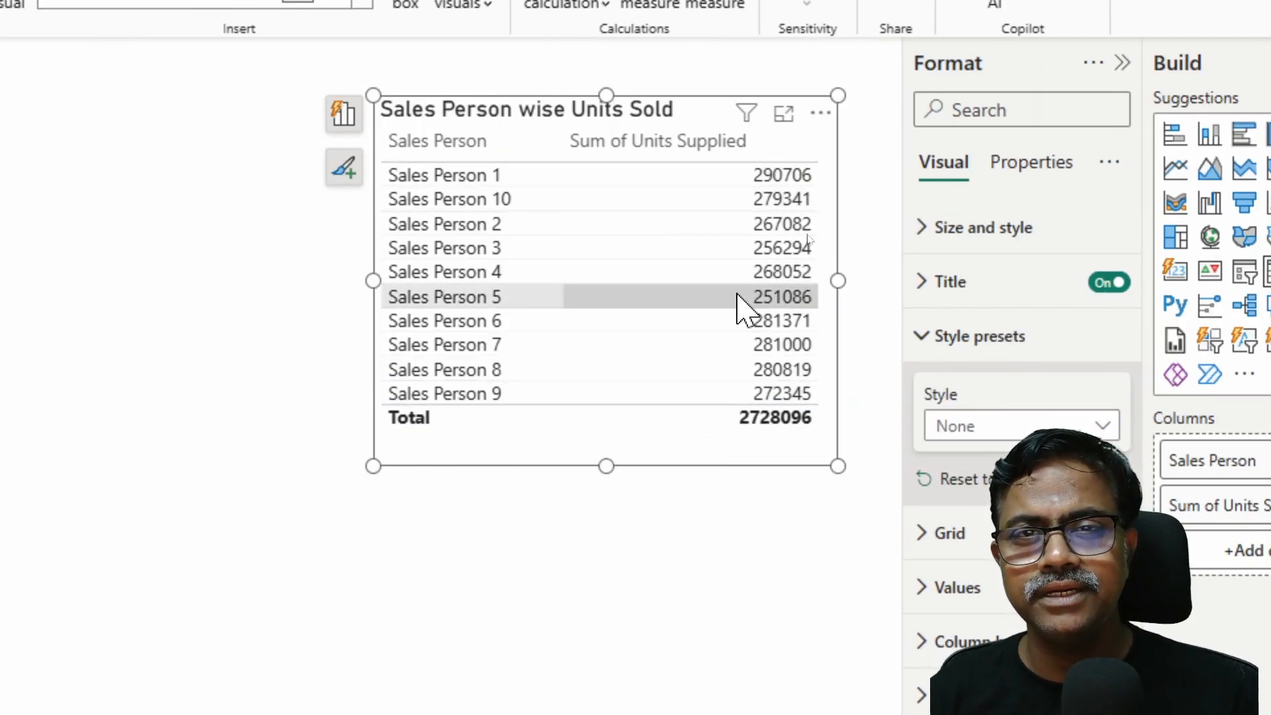
left_click(1099, 425)
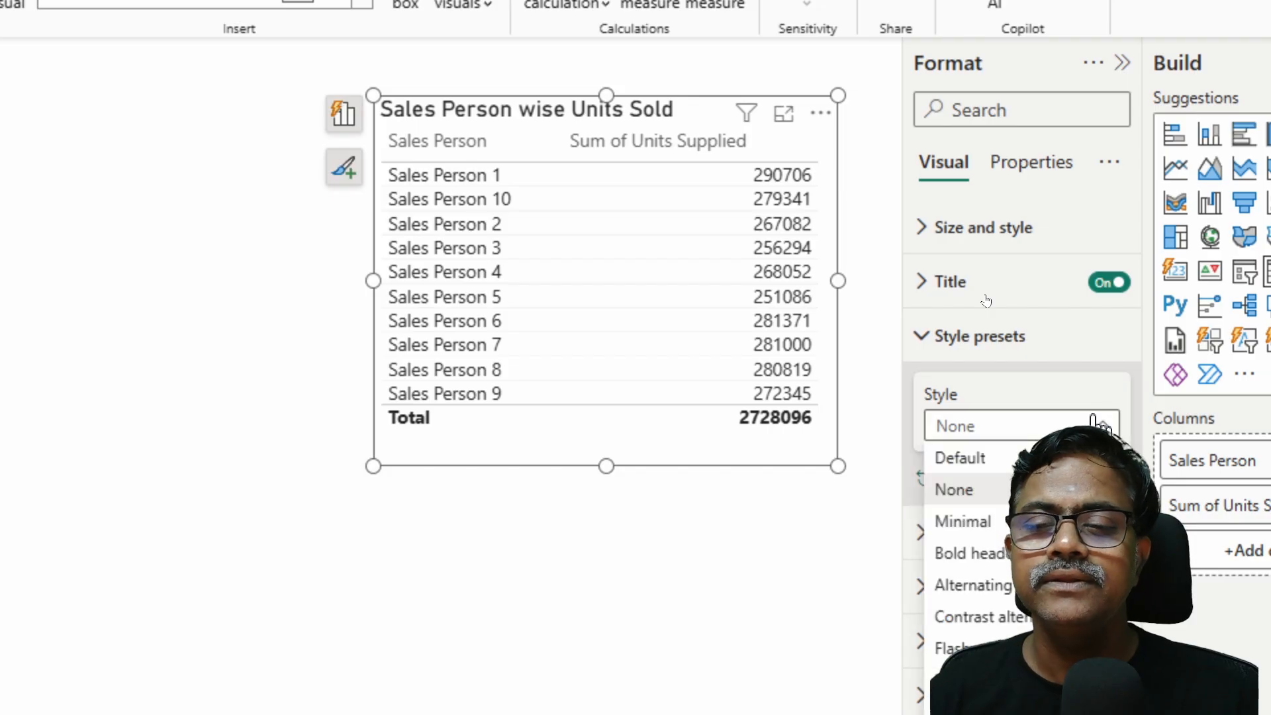
left_click(964, 521)
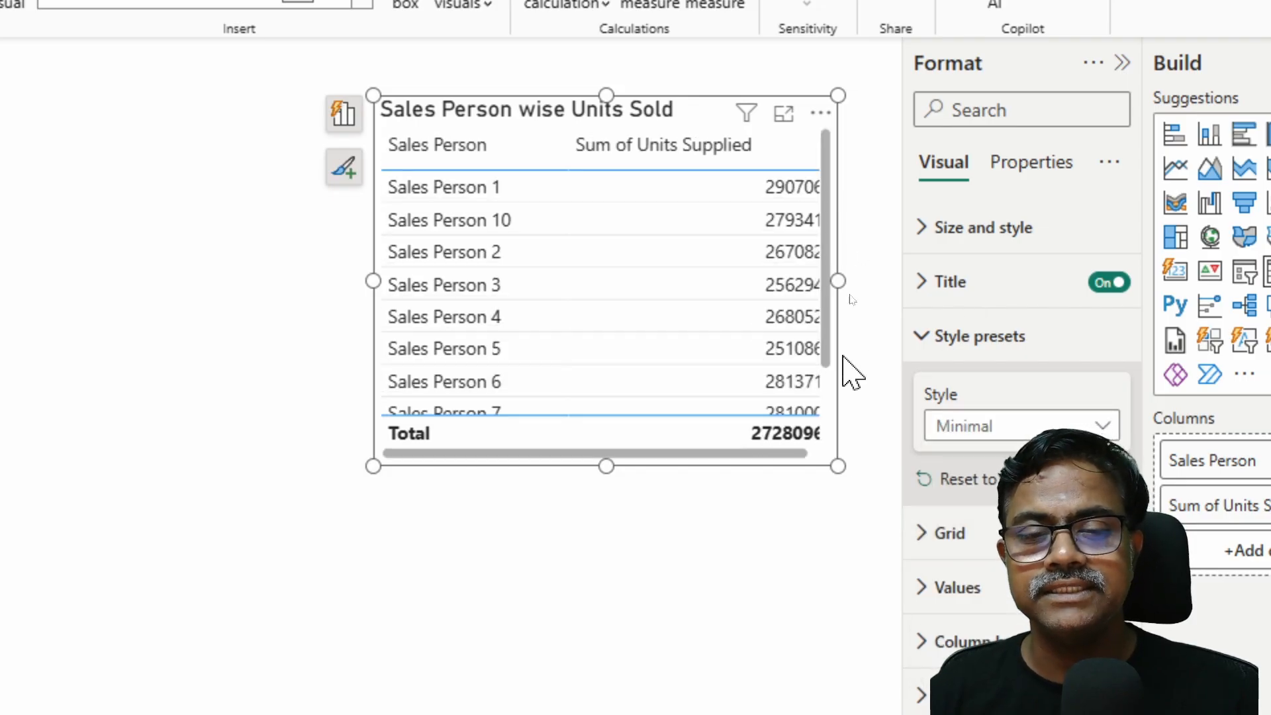
Enlarge the table visual slightly by extending its lower-left corner outward.
left_click(338, 477)
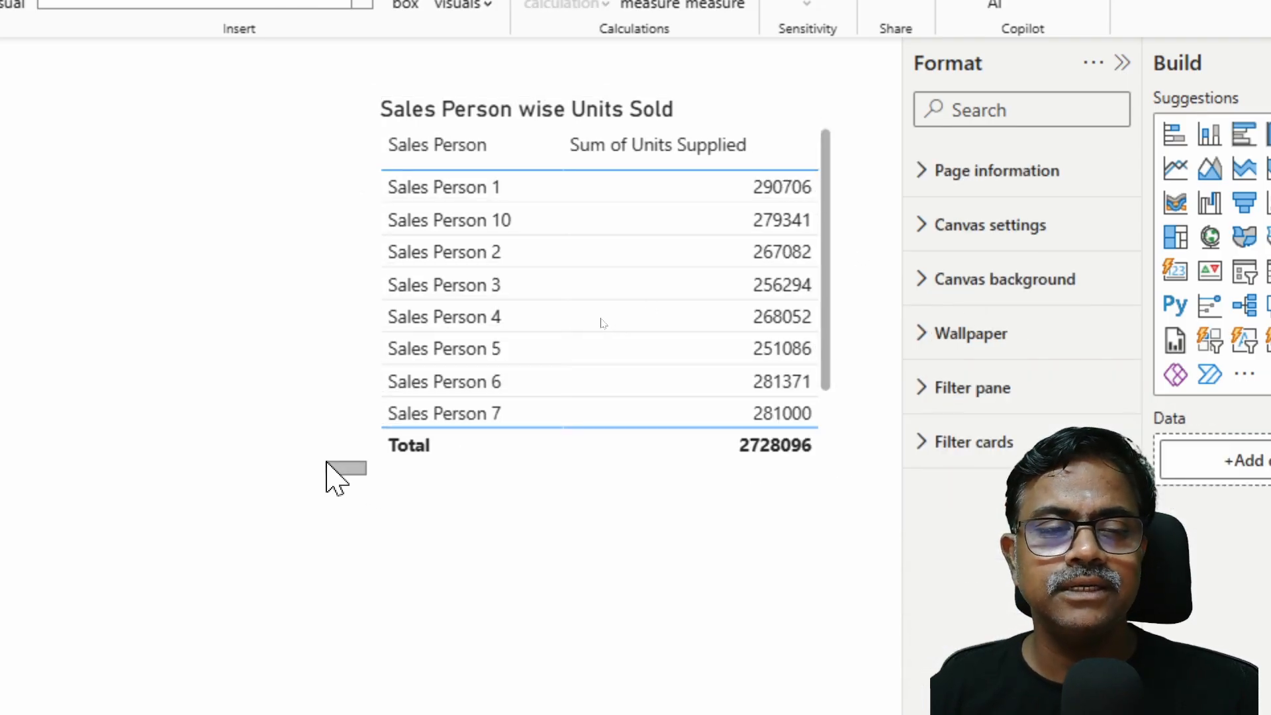
left_click(383, 458)
left_click_drag(372, 467, 361, 486)
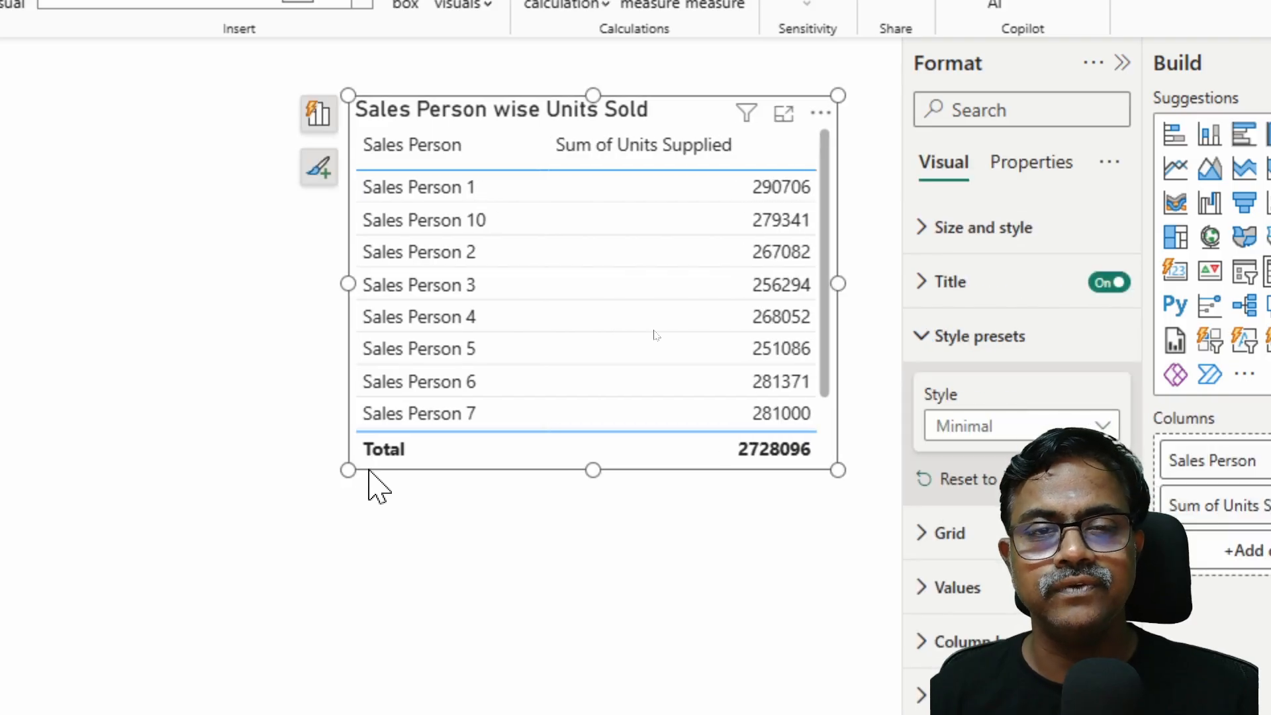
Try the Bold header and Alternating rows style presets on the table and return it to the Default style.
left_click(1073, 425)
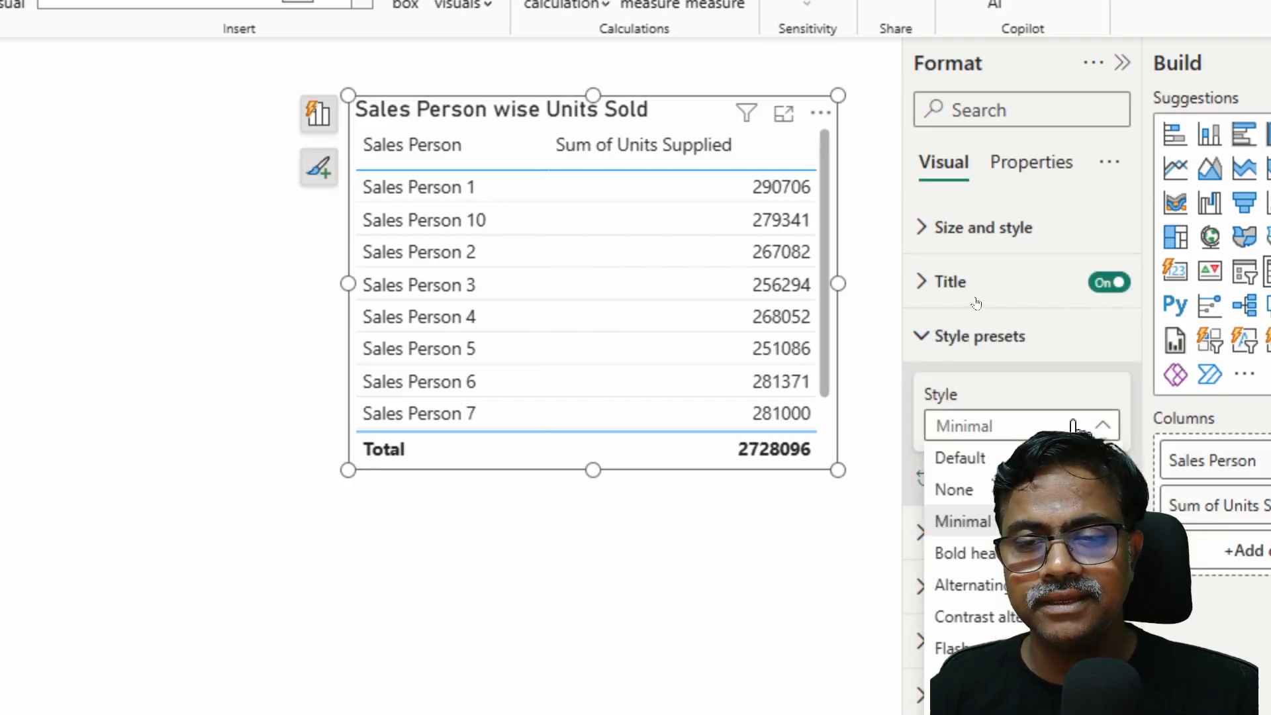
left_click(993, 560)
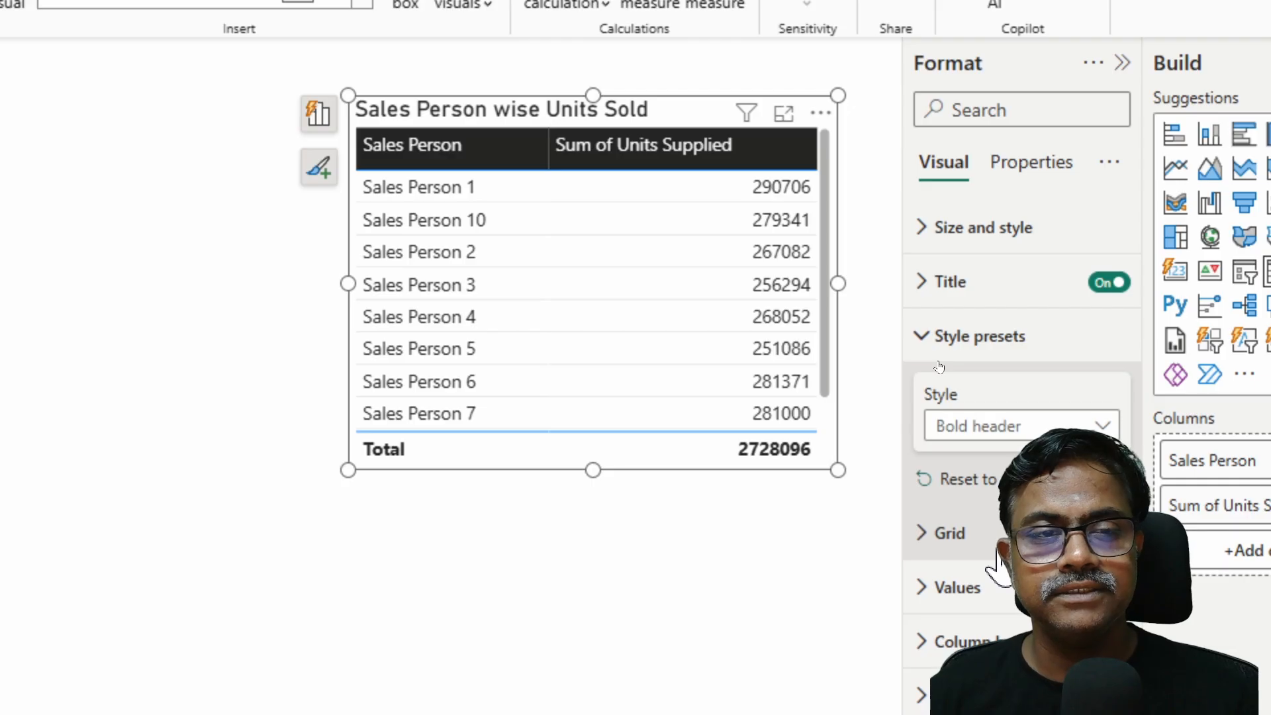
left_click(1042, 425)
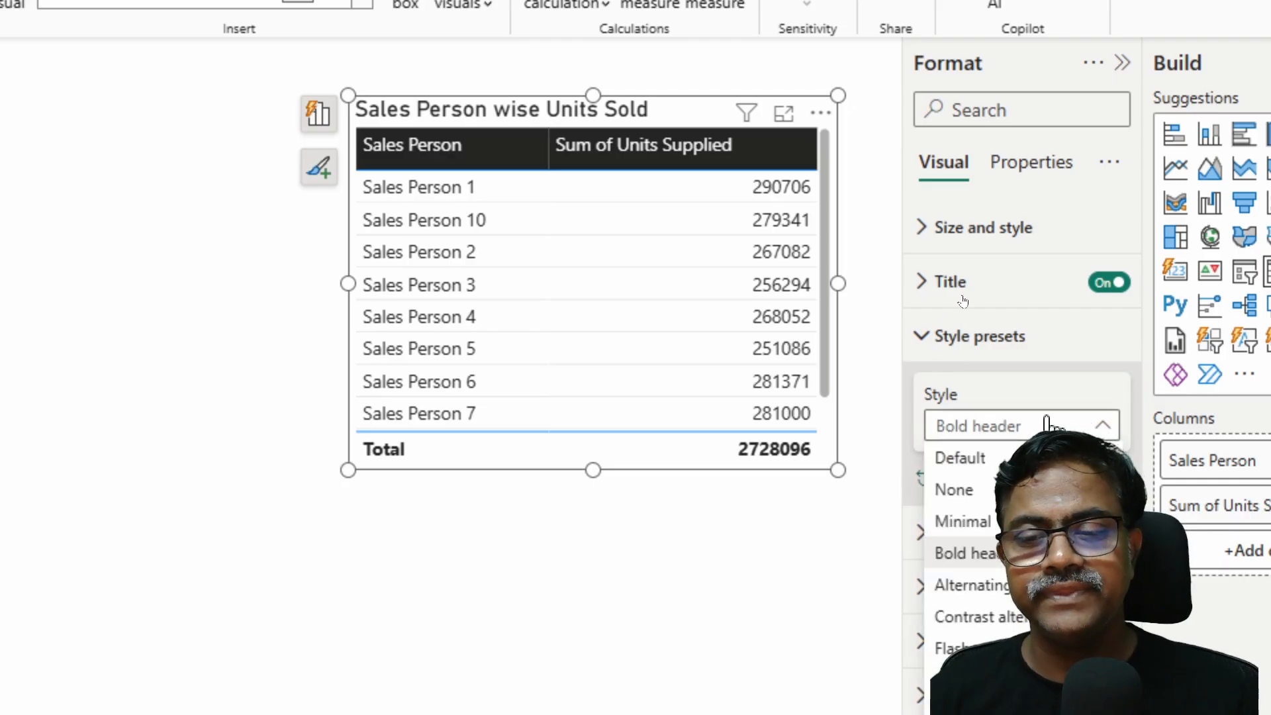
left_click(1008, 591)
left_click(1015, 426)
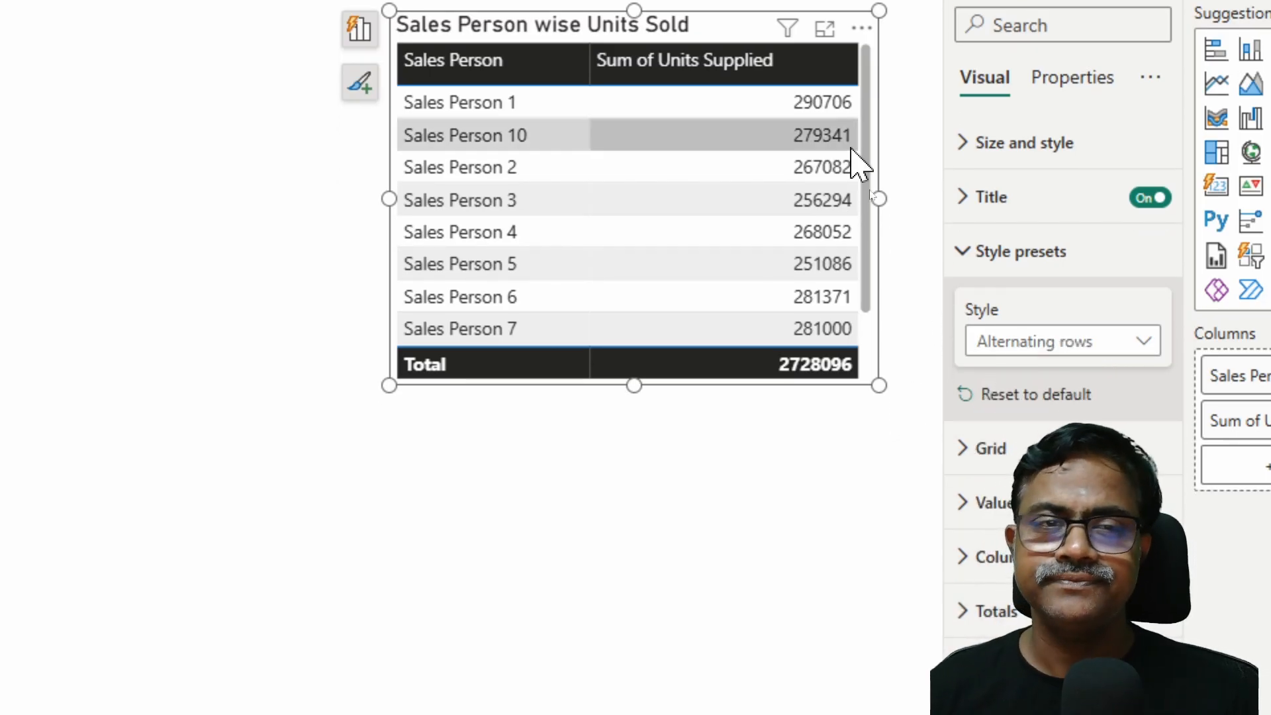
left_click(1068, 342)
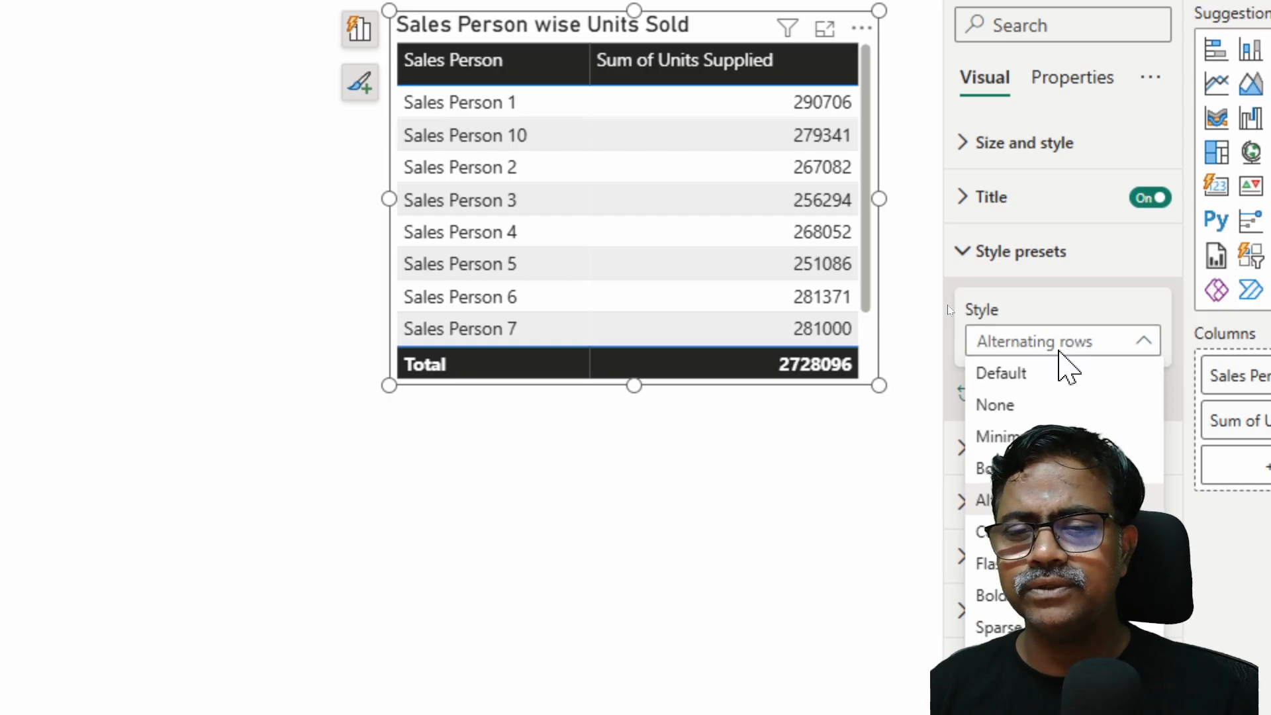
left_click(1053, 374)
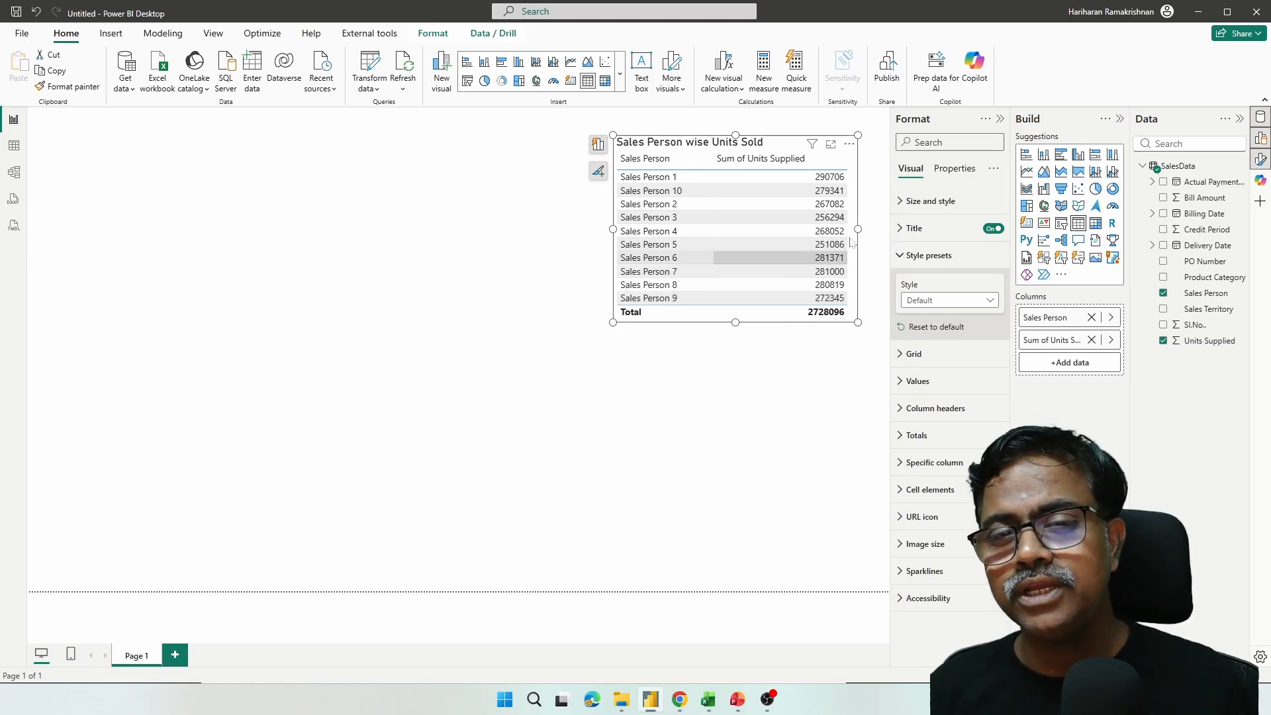
left_click(899, 257)
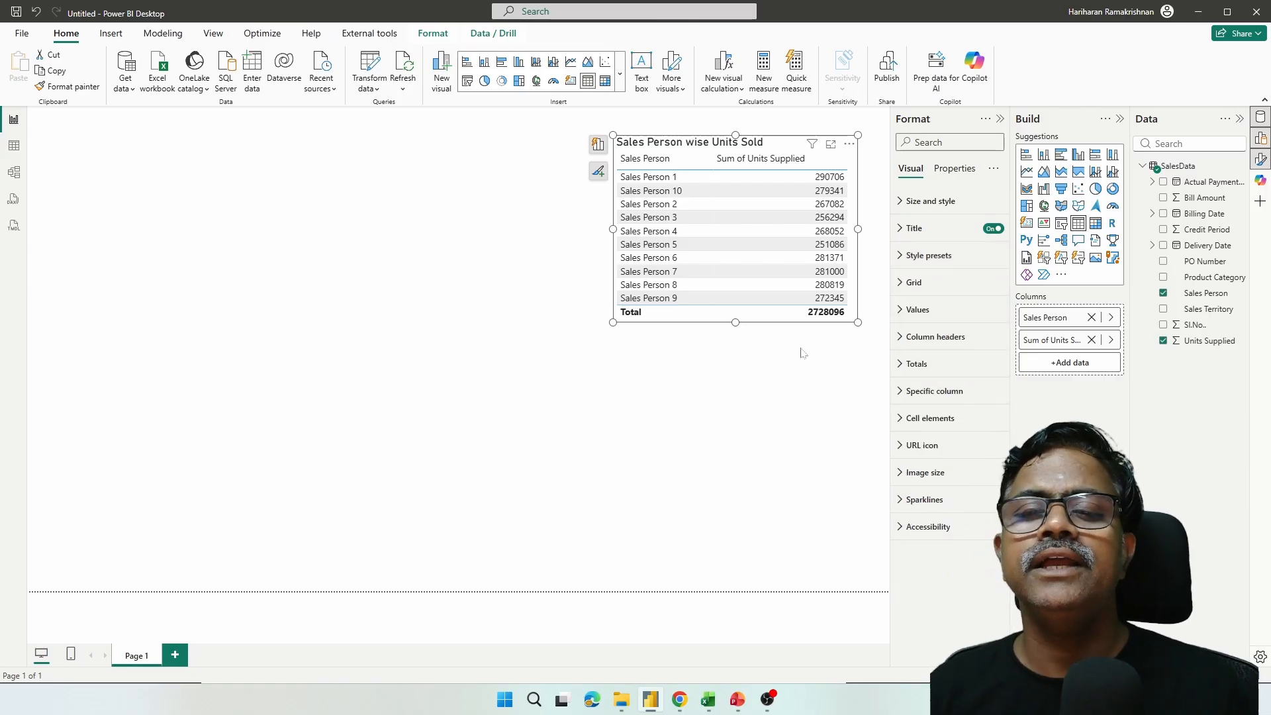
Try a font size of 12 for the table's values and reset the values formatting to default.
left_click(899, 319)
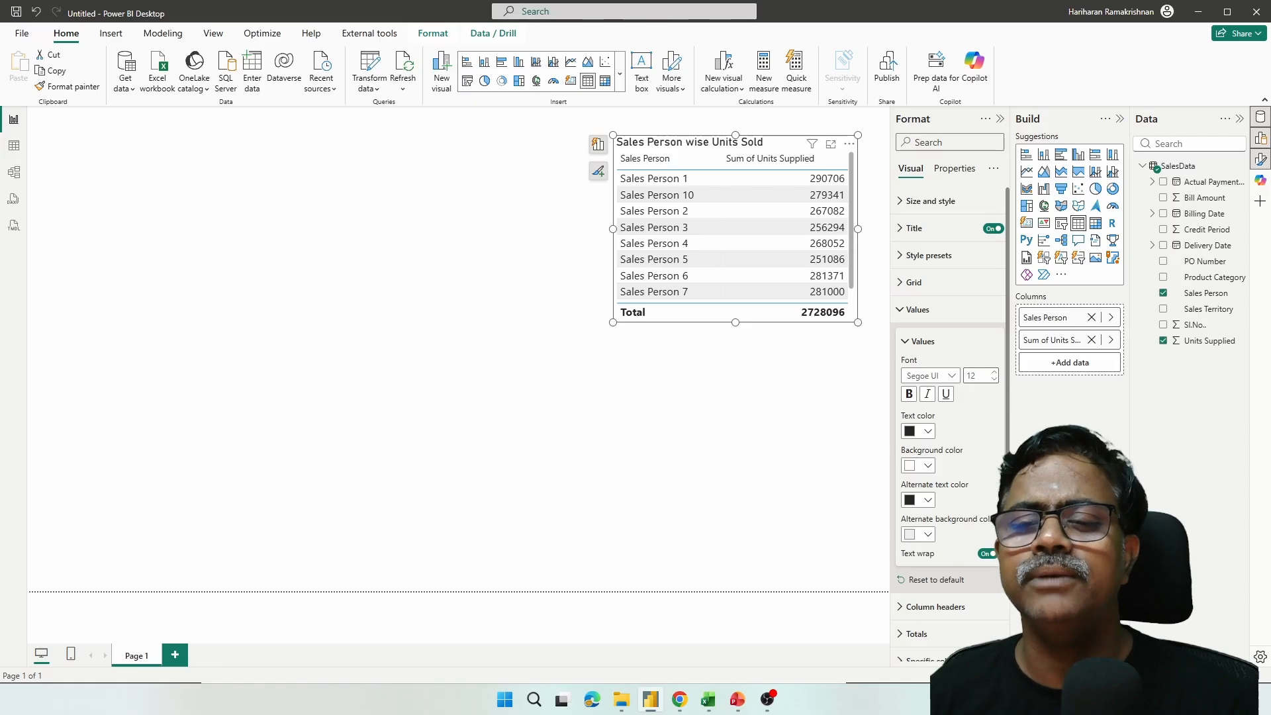
left_click(939, 579)
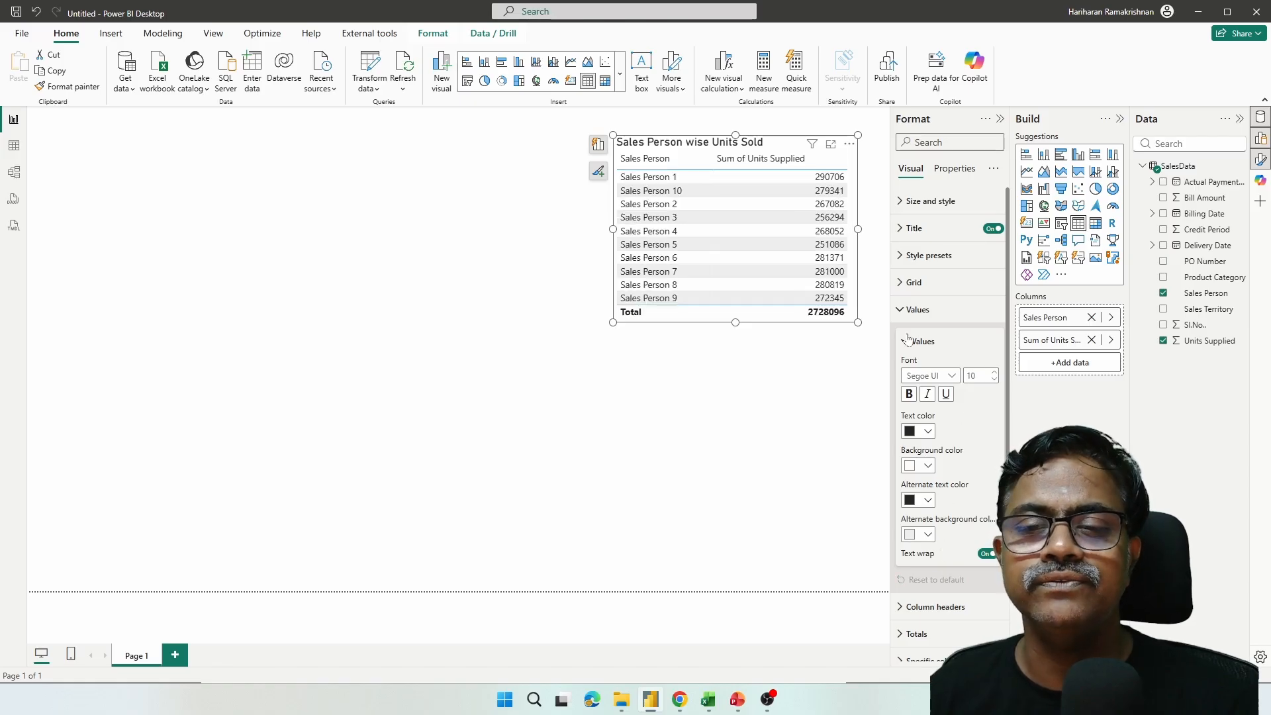
left_click(901, 311)
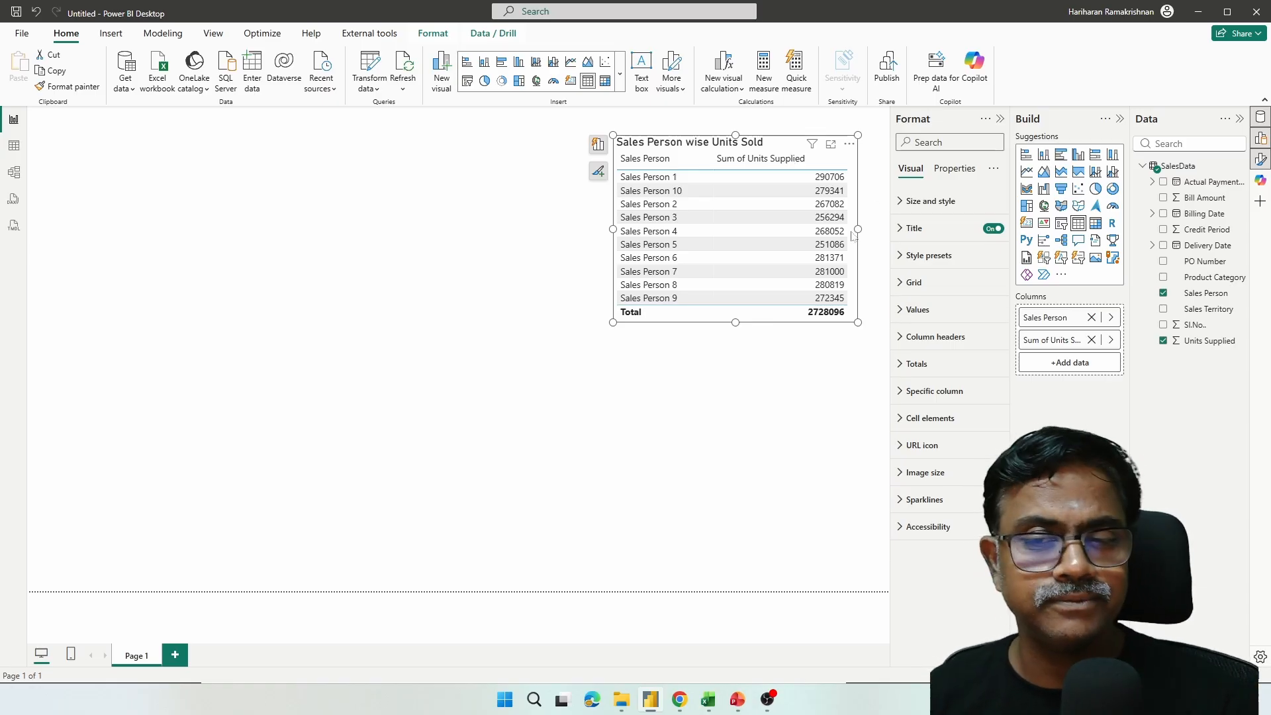
Set the table grid's global font size to 12, move the visual lower on the page and enlarge it to show all rows.
left_click(901, 285)
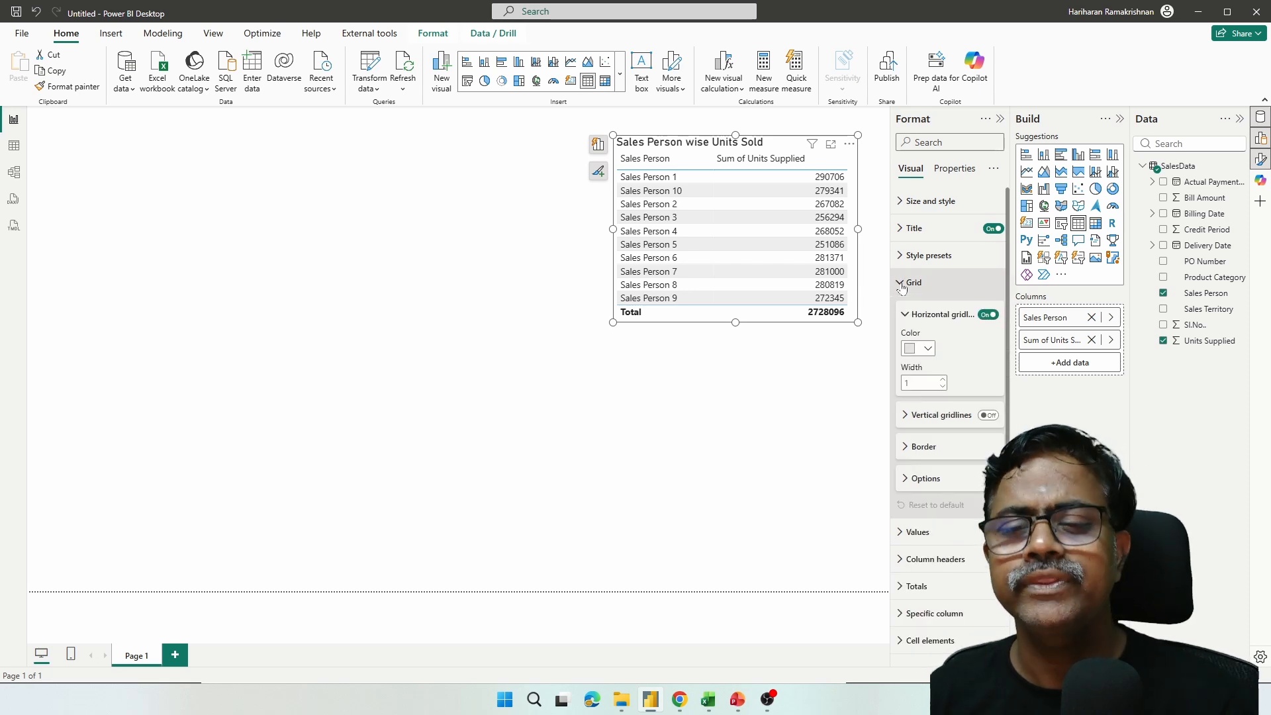
left_click(906, 478)
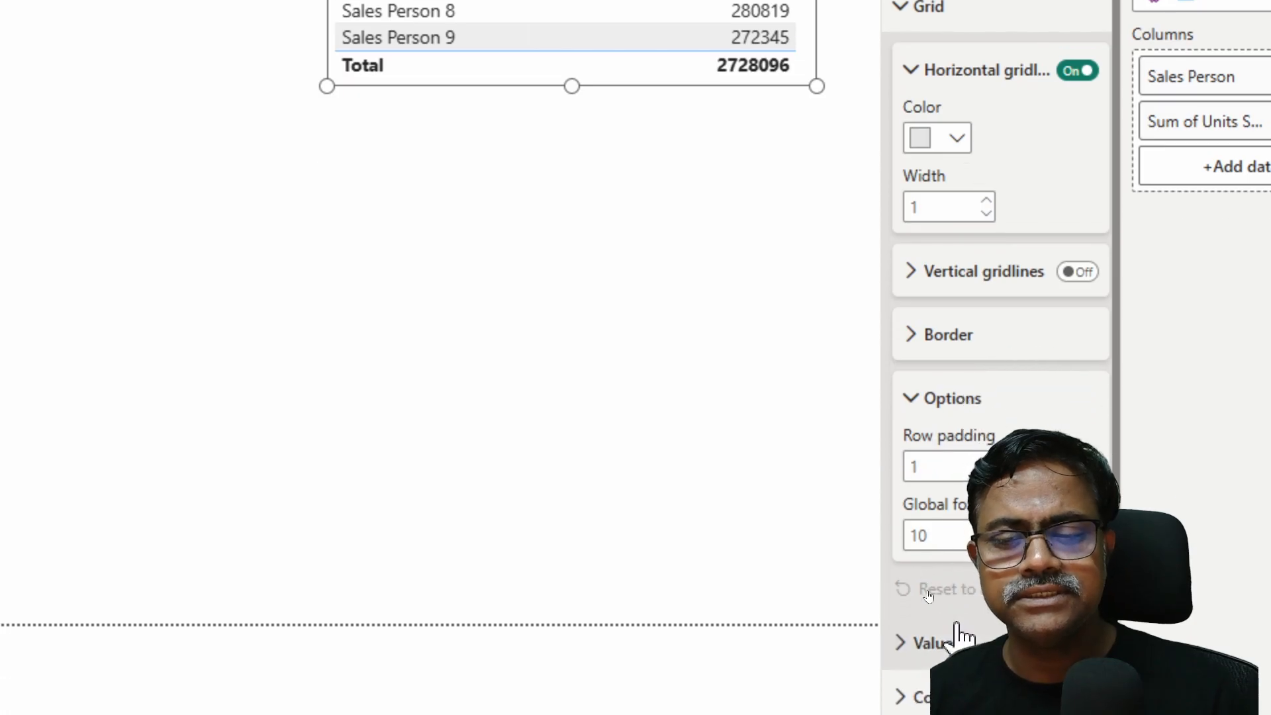
left_click_drag(646, 92, 580, 544)
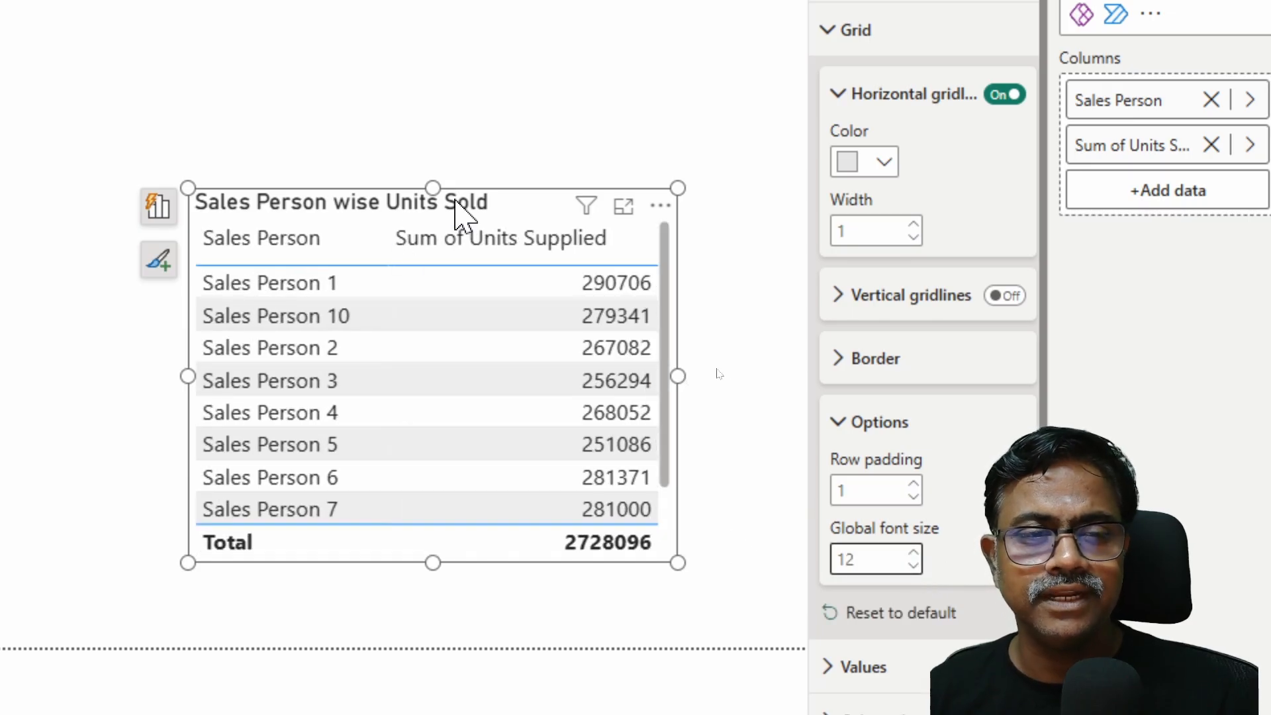
left_click_drag(508, 196, 462, 104)
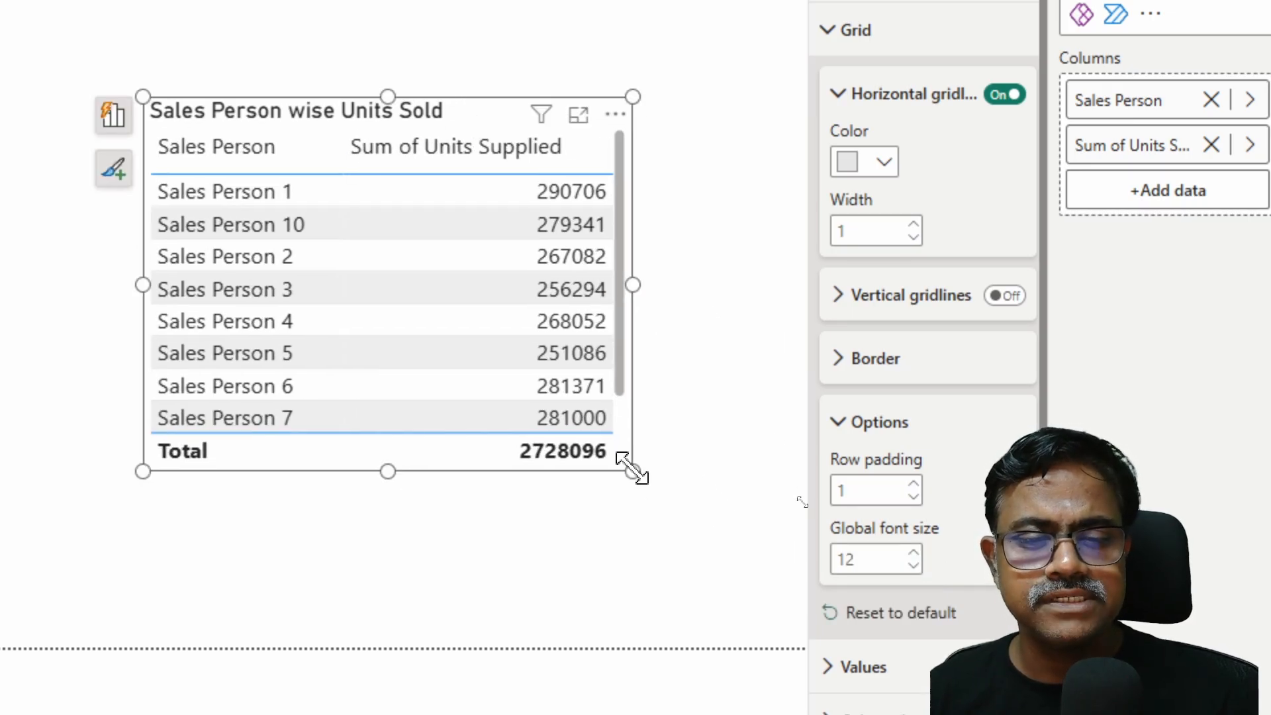
left_click_drag(632, 470, 688, 571)
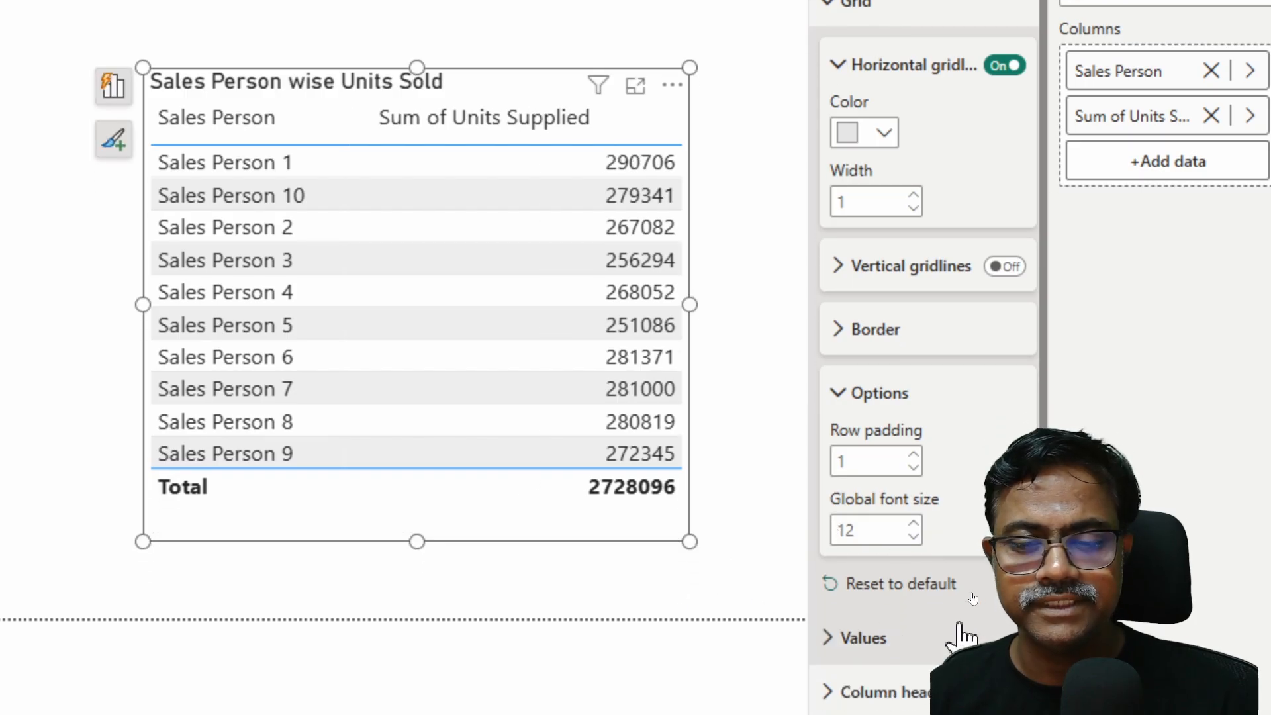
Increase the table grid's global font size to 14.
left_click(914, 524)
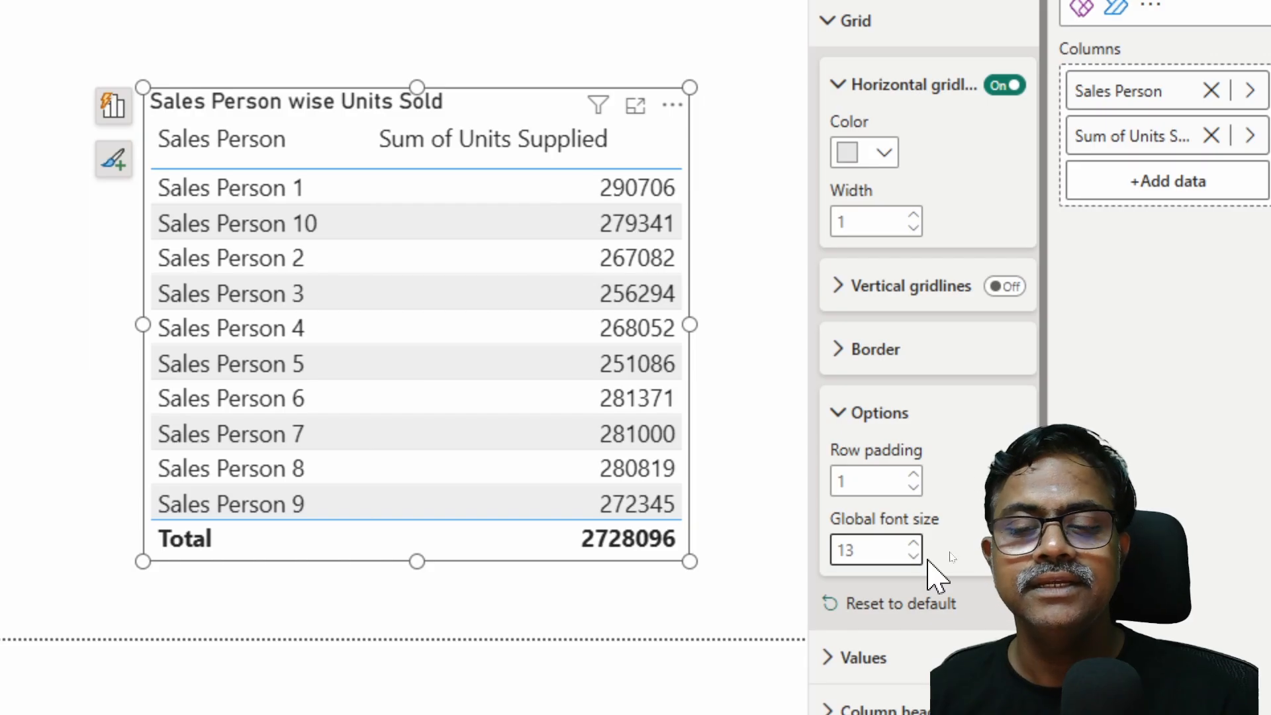
left_click(915, 545)
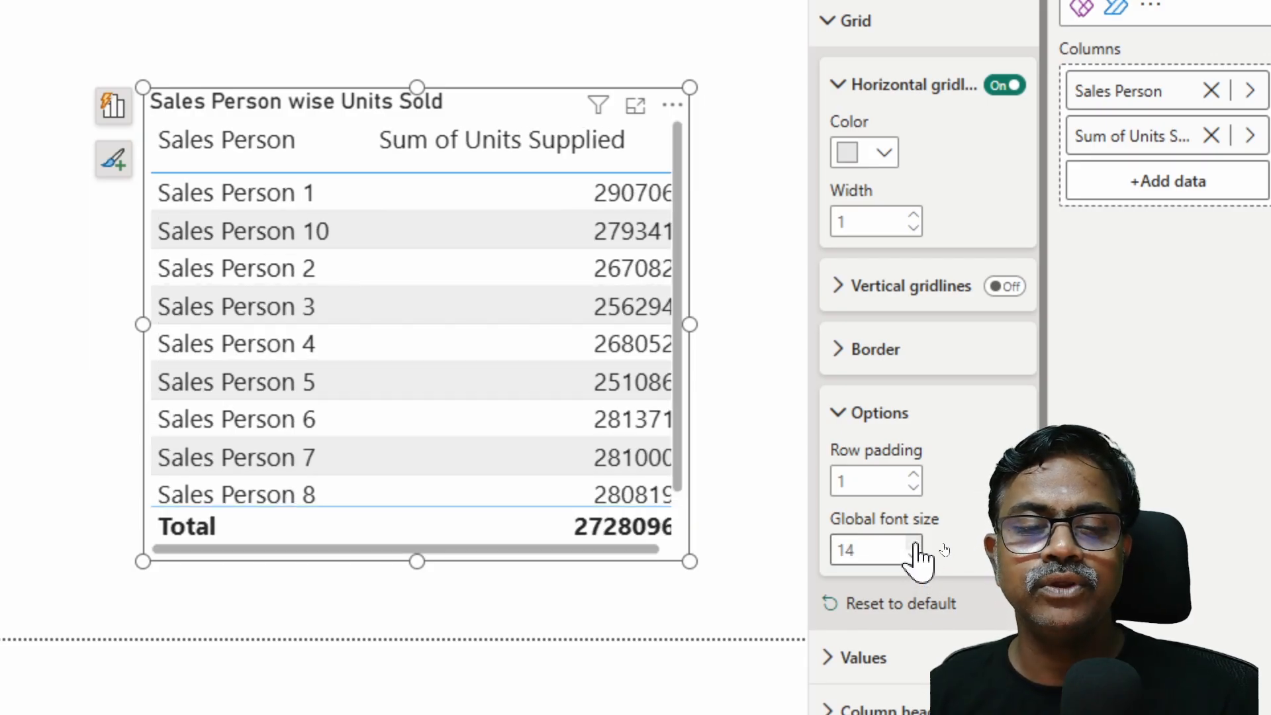
Enlarge the table visual until every sales person row and the Total row fit without scrolling.
left_click_drag(689, 562, 725, 614)
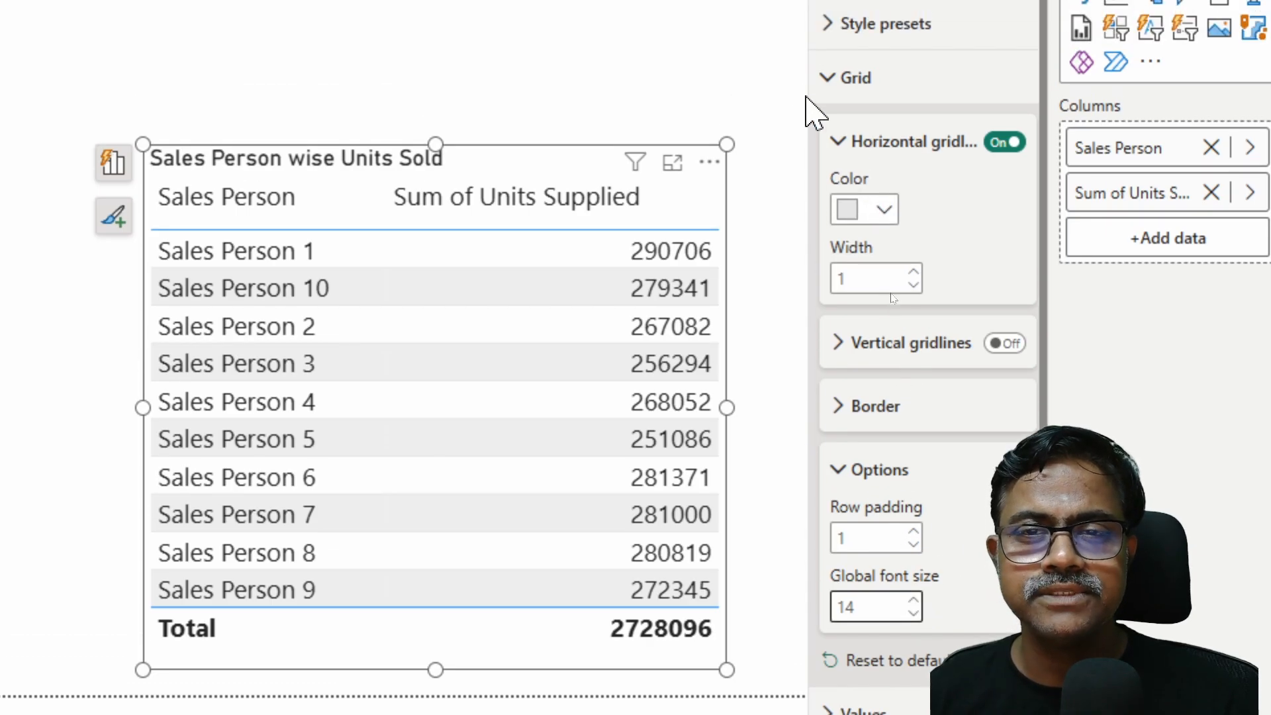
left_click(831, 29)
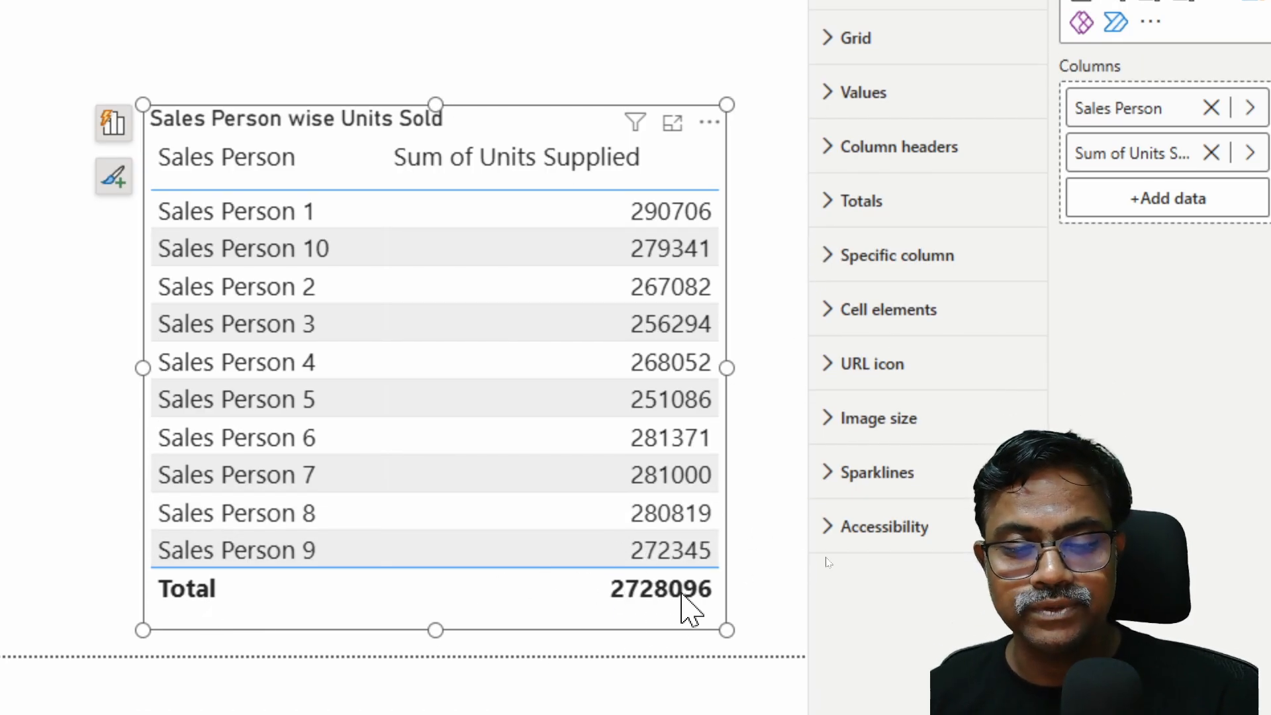
left_click(833, 203)
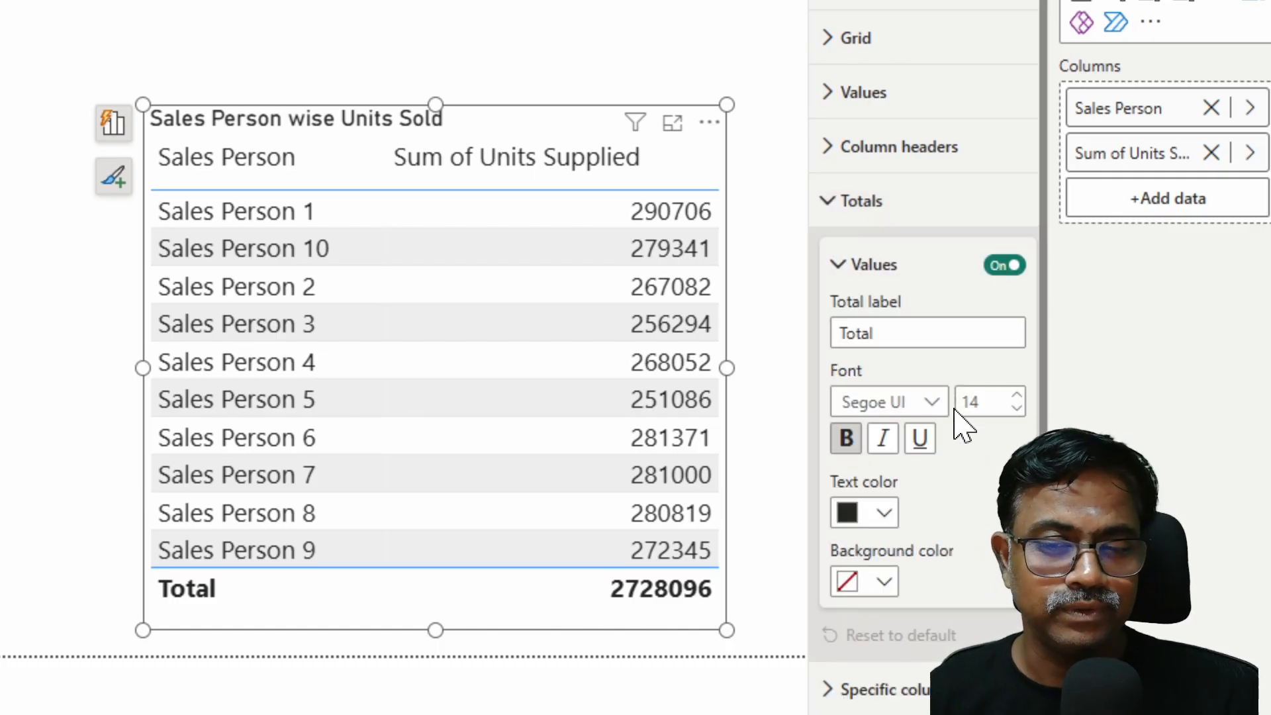
left_click(837, 202)
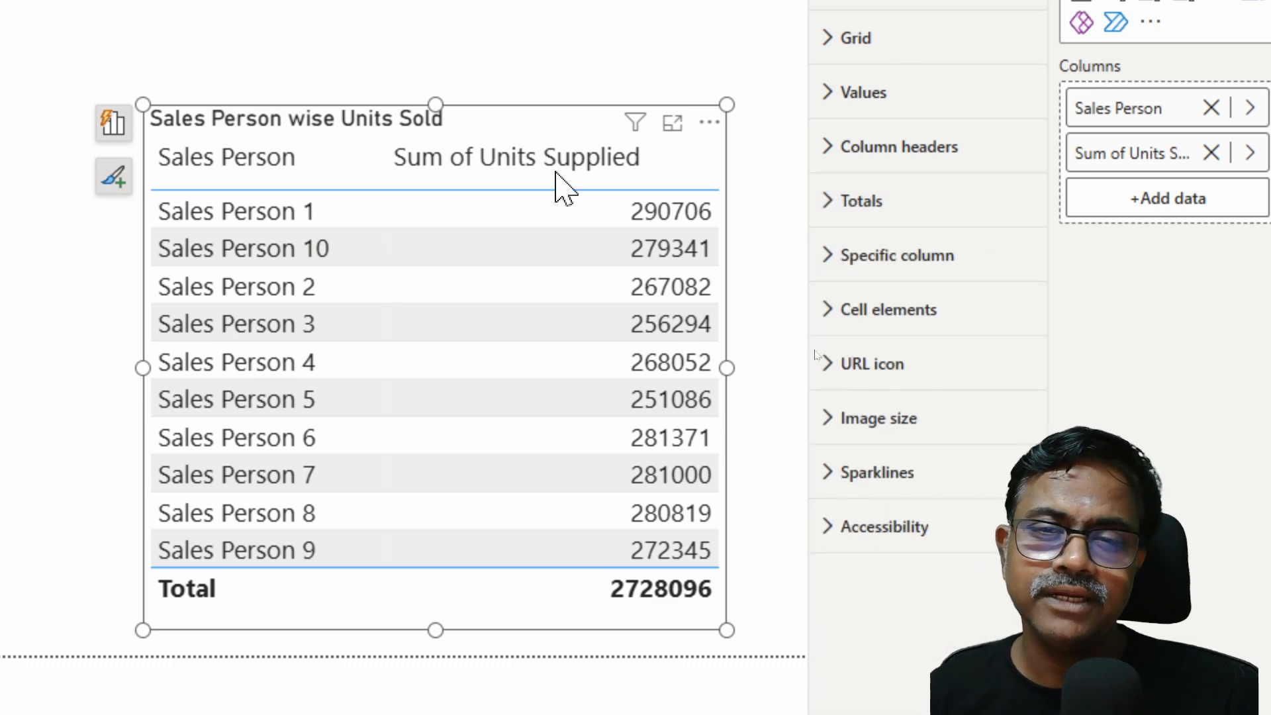
left_click(830, 148)
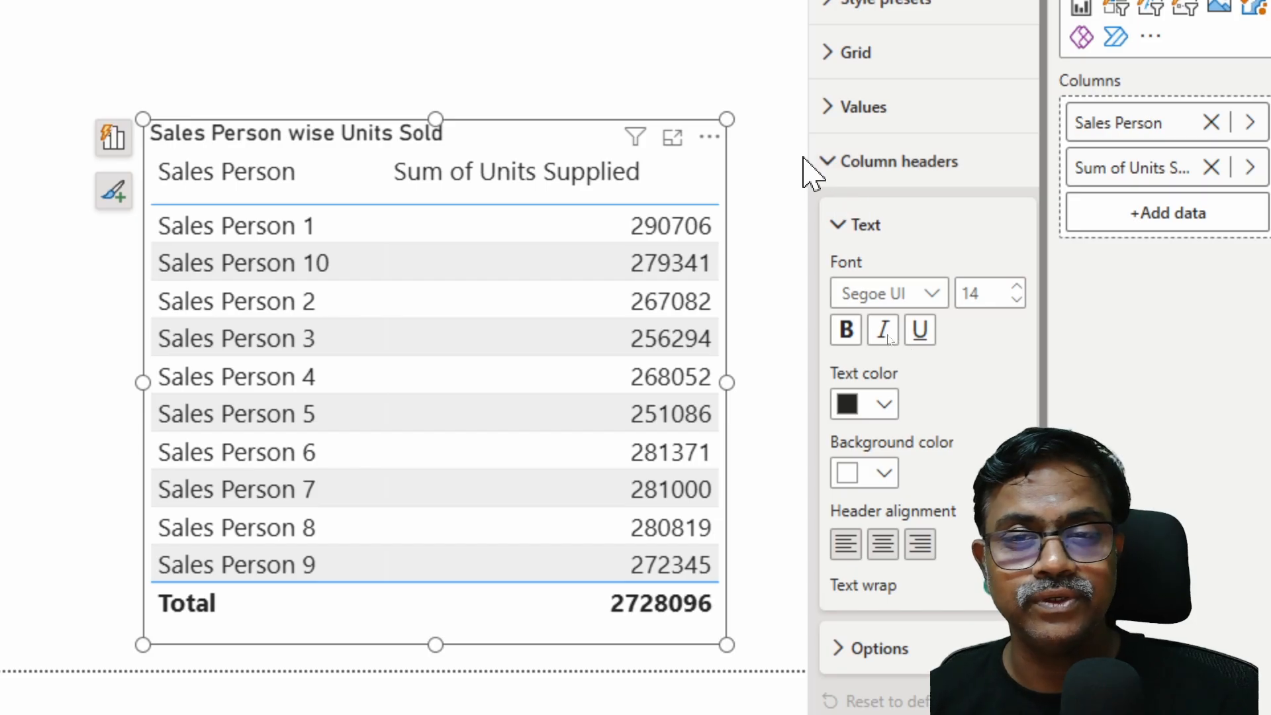
left_click(833, 173)
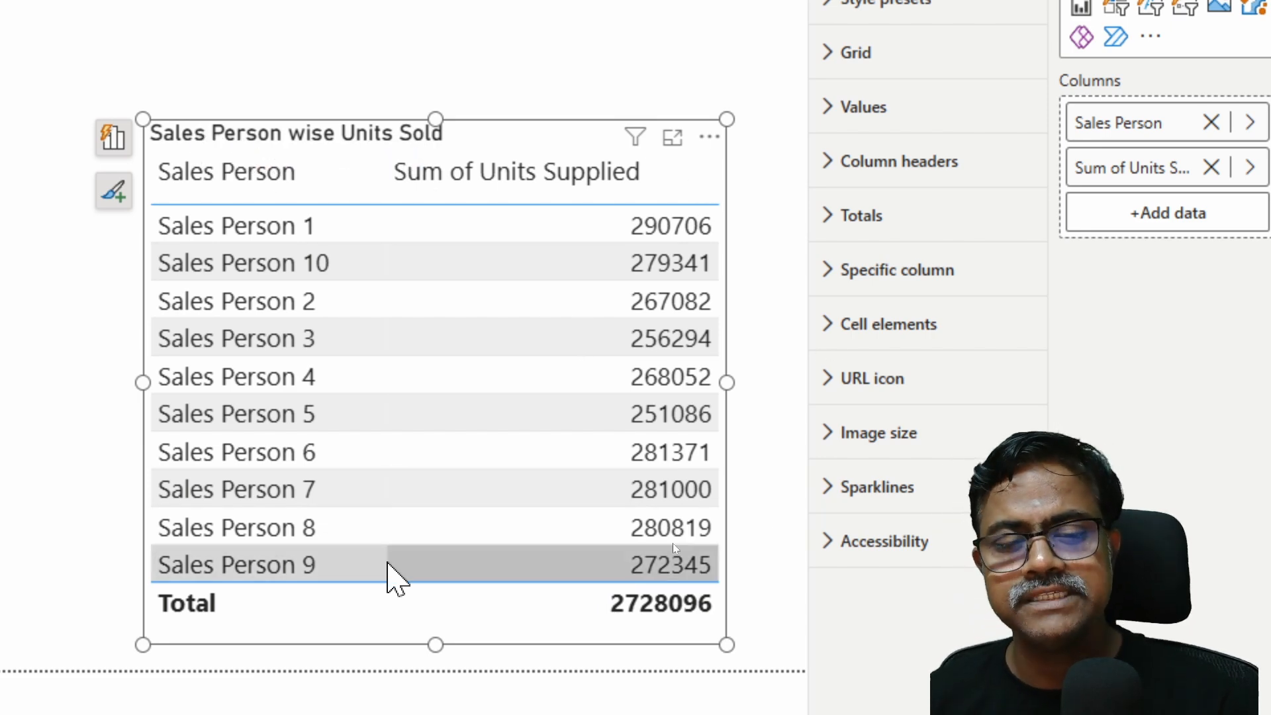
Format the table's totals row with dark blue text and a light blue background.
left_click(832, 211)
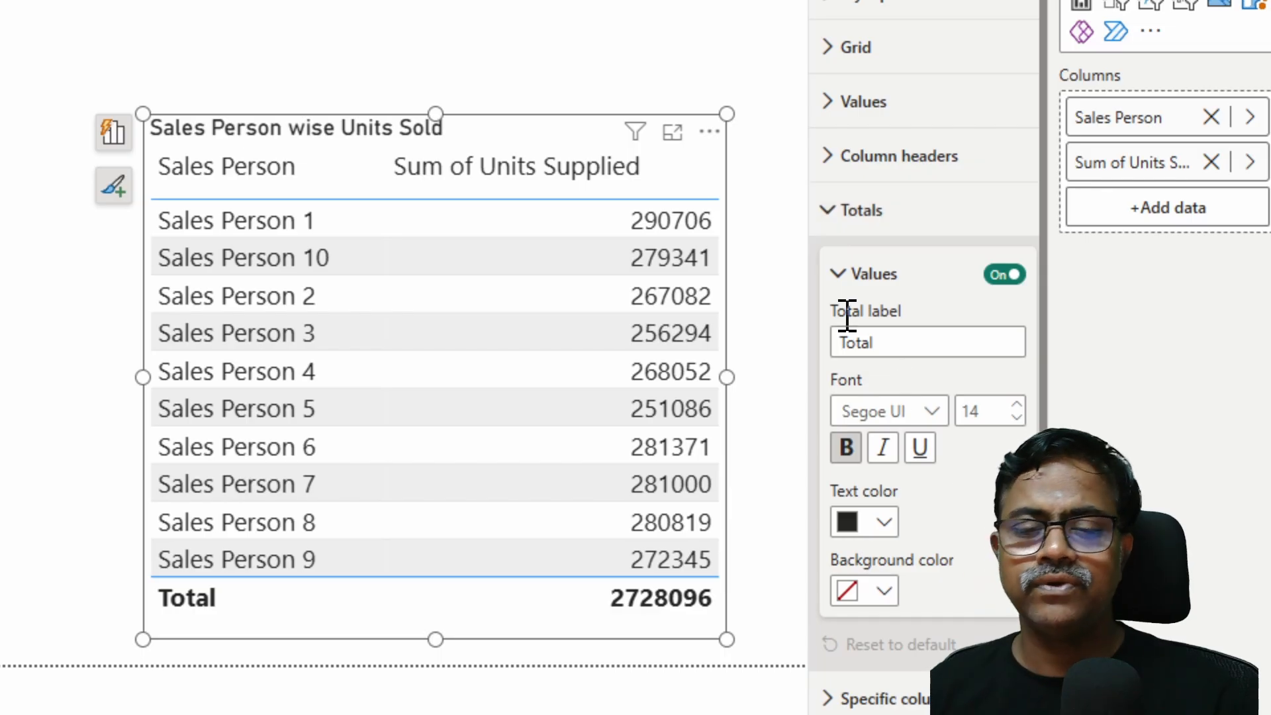
left_click(863, 521)
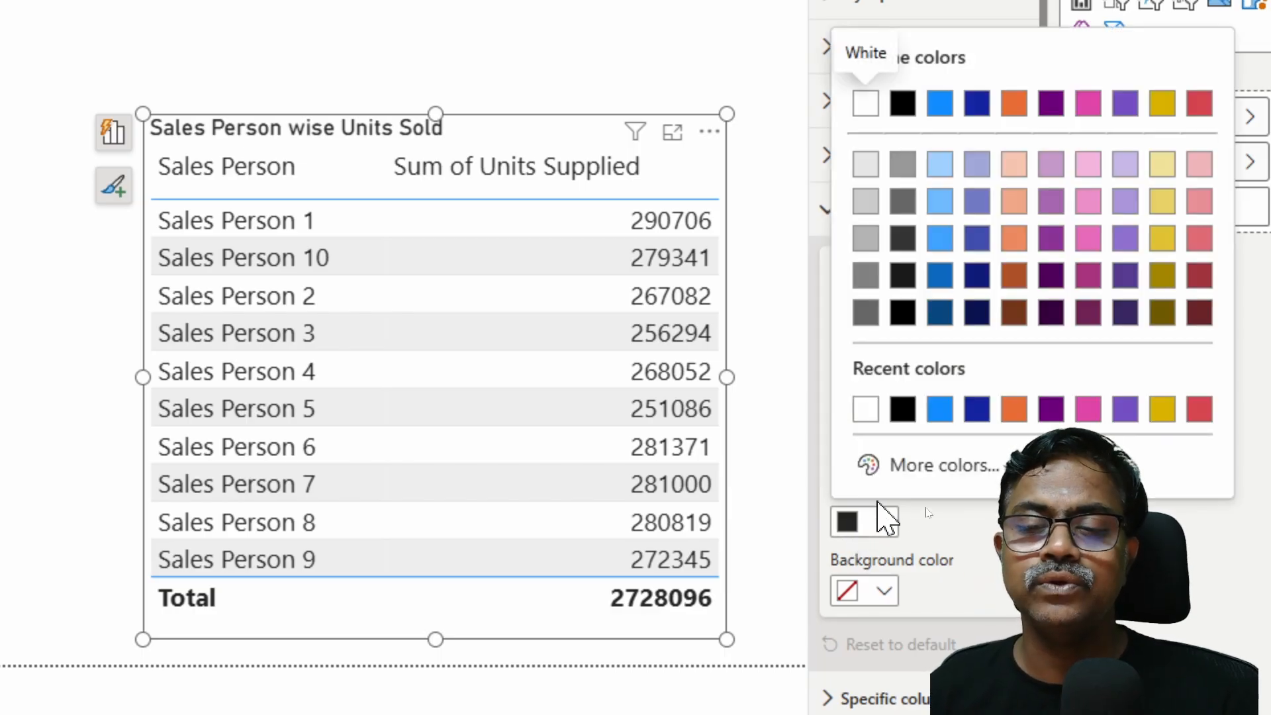
left_click(973, 411)
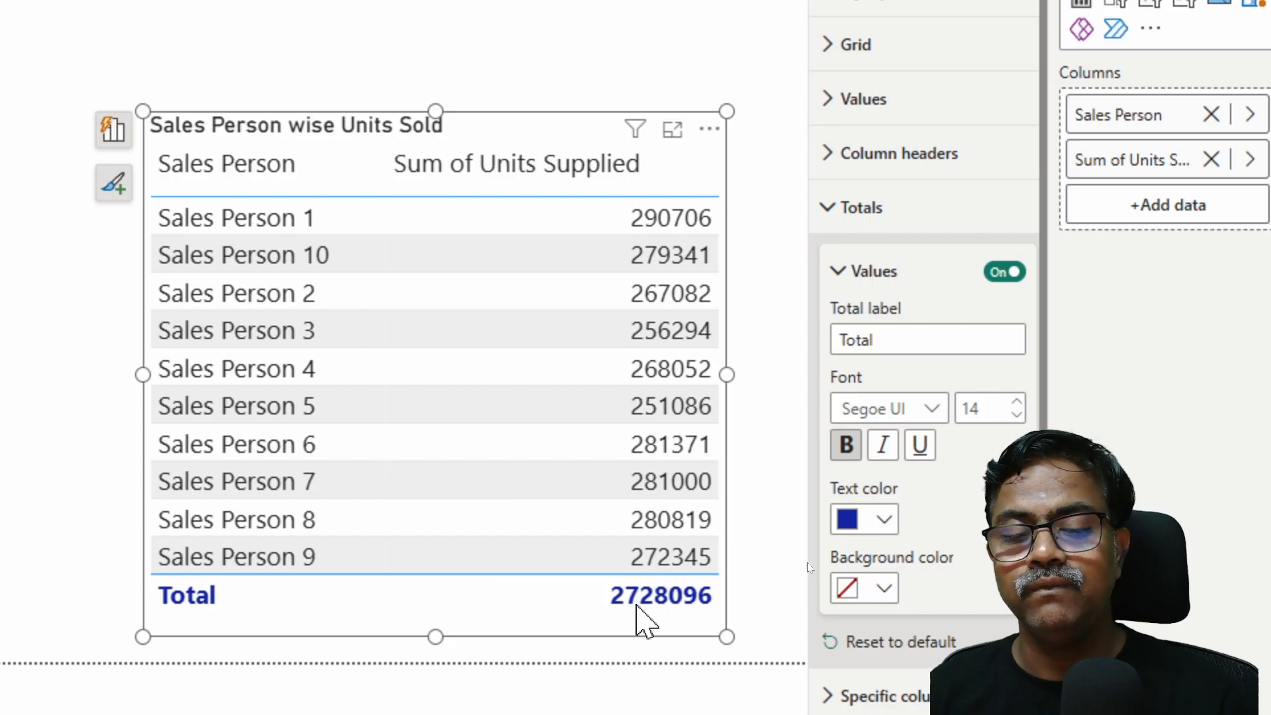
left_click(885, 591)
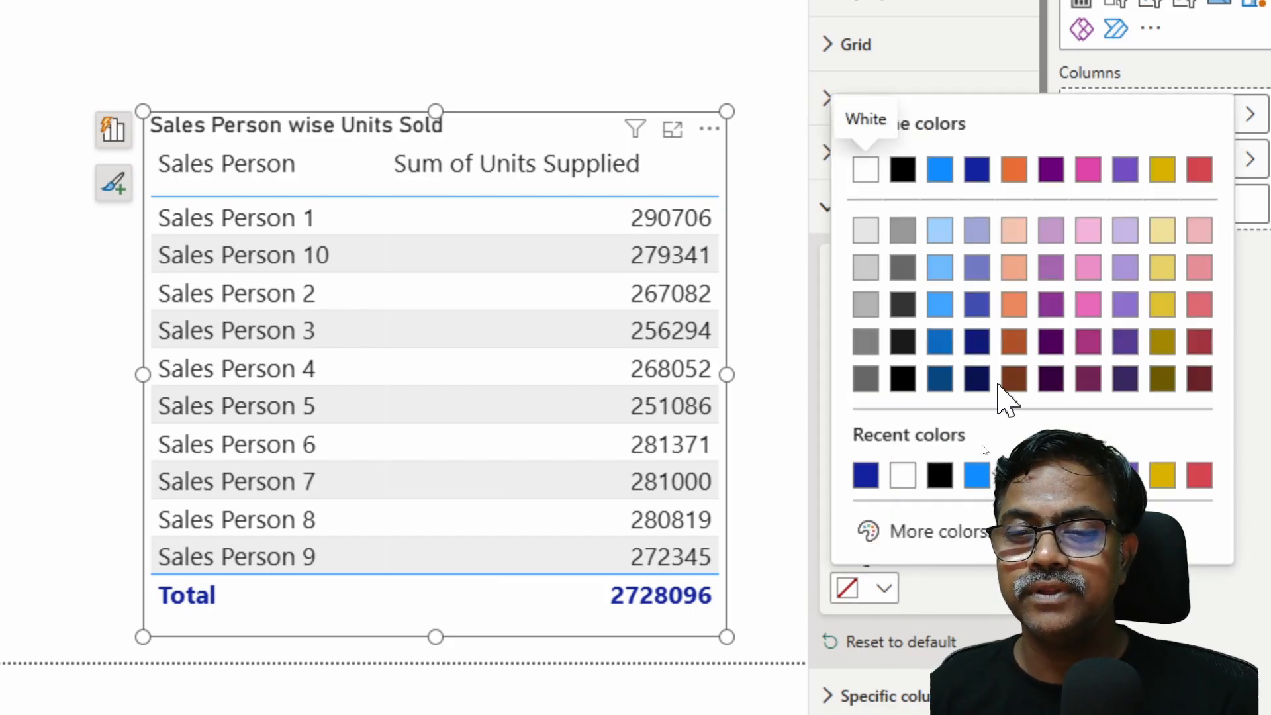
left_click(947, 233)
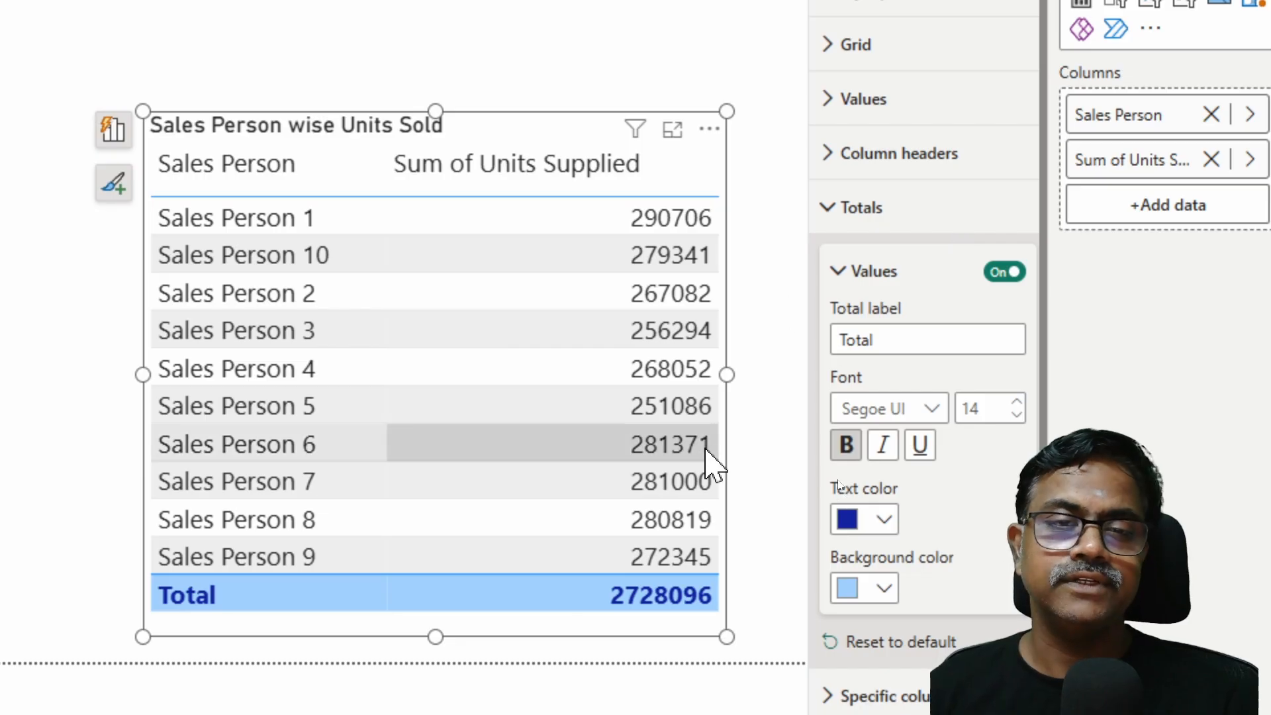
left_click(834, 212)
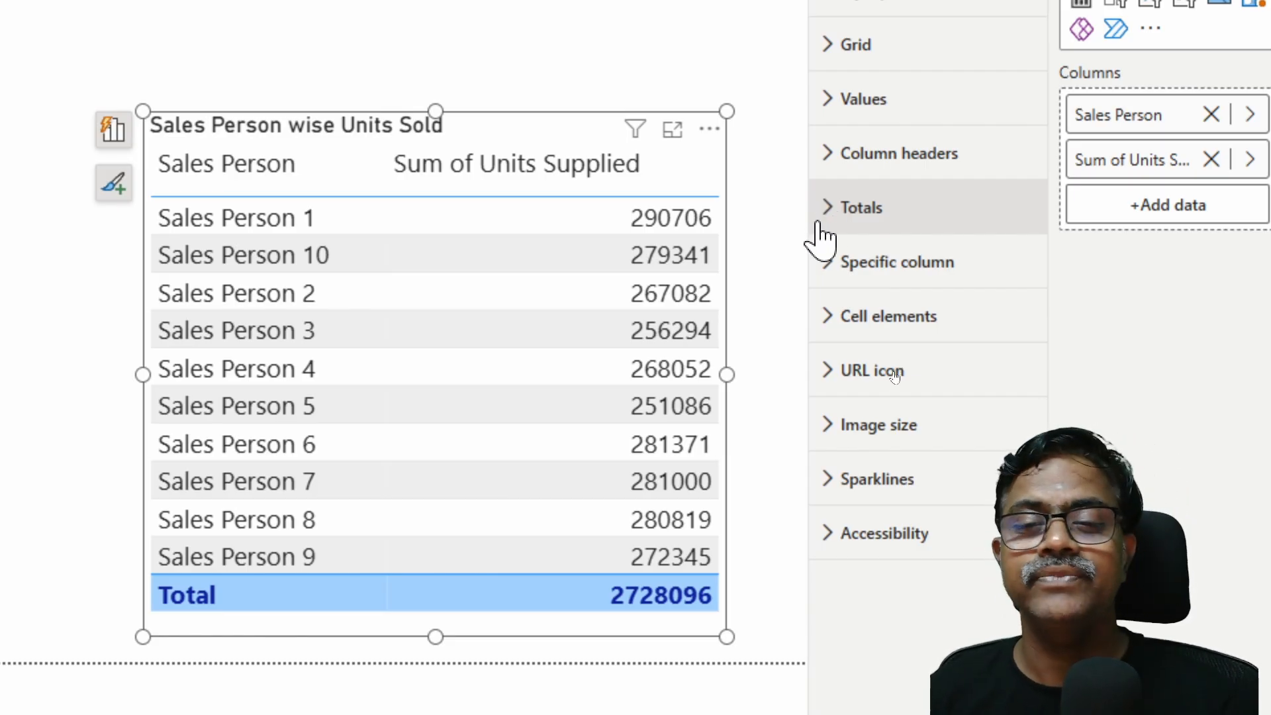
Enable rule-based background color cell formatting for the Sales Person series, based on the Sum of Units Supplied field.
left_click(828, 327)
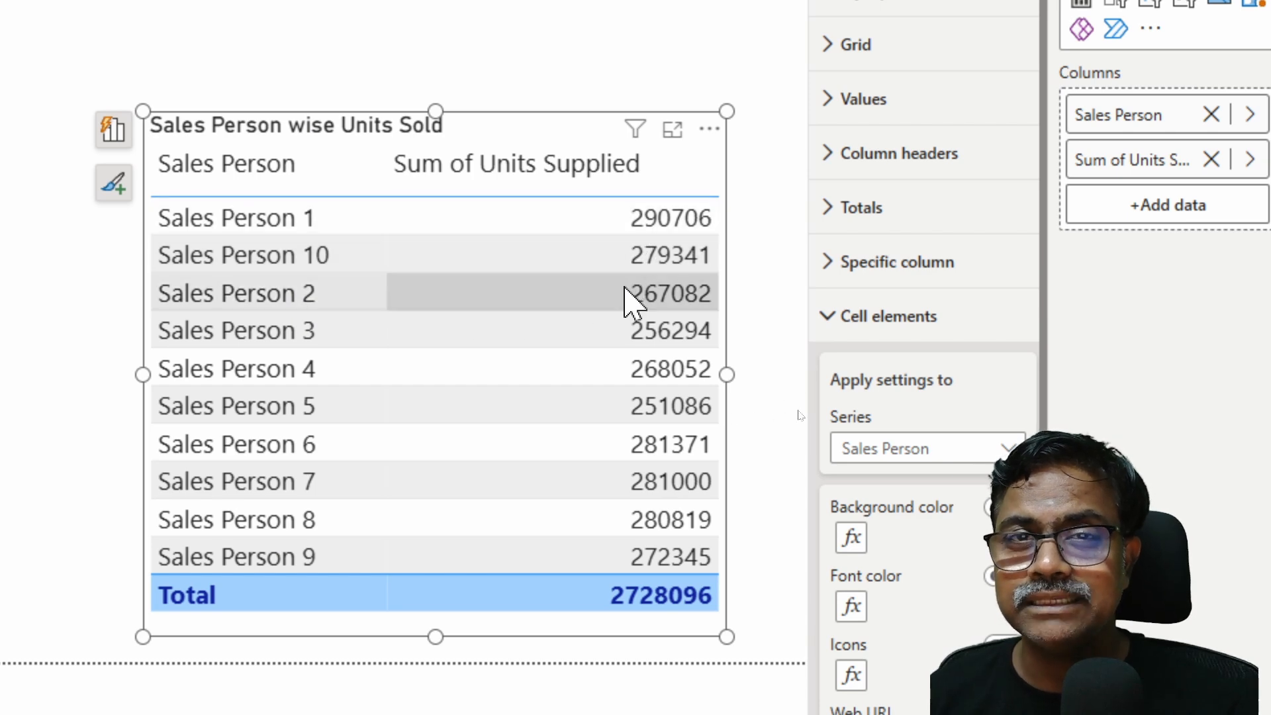
left_click(907, 456)
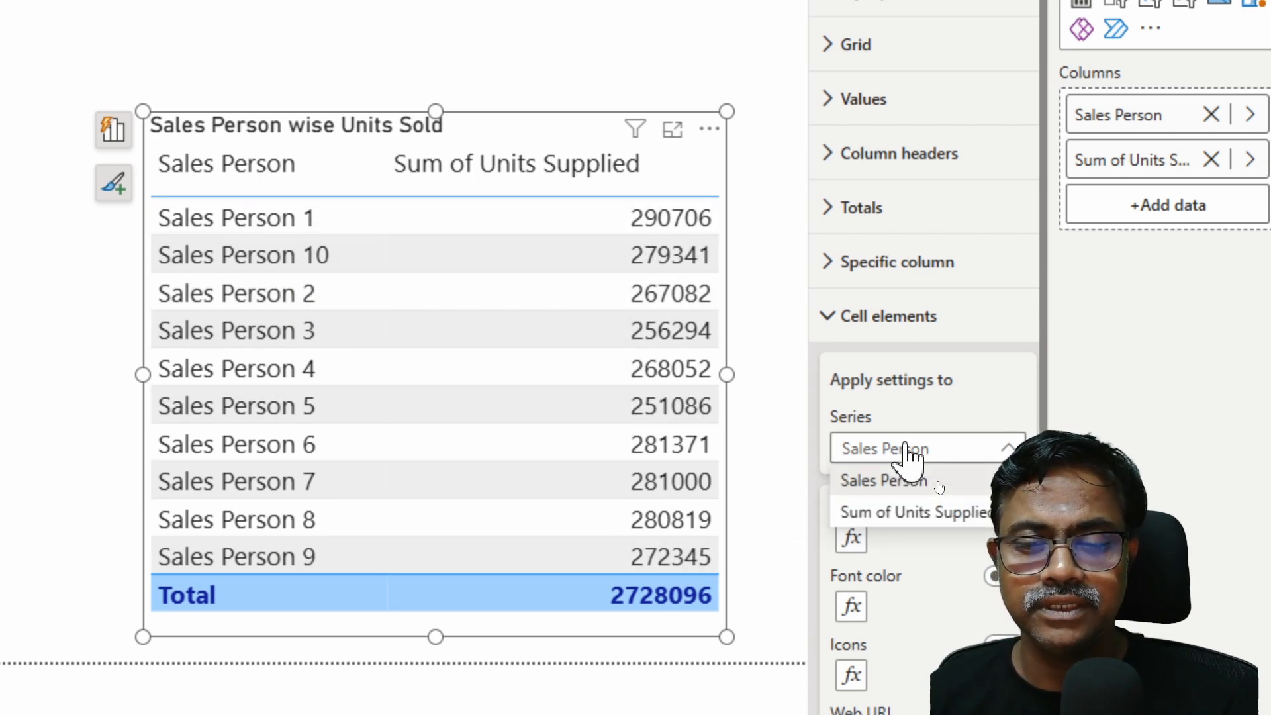
left_click(904, 511)
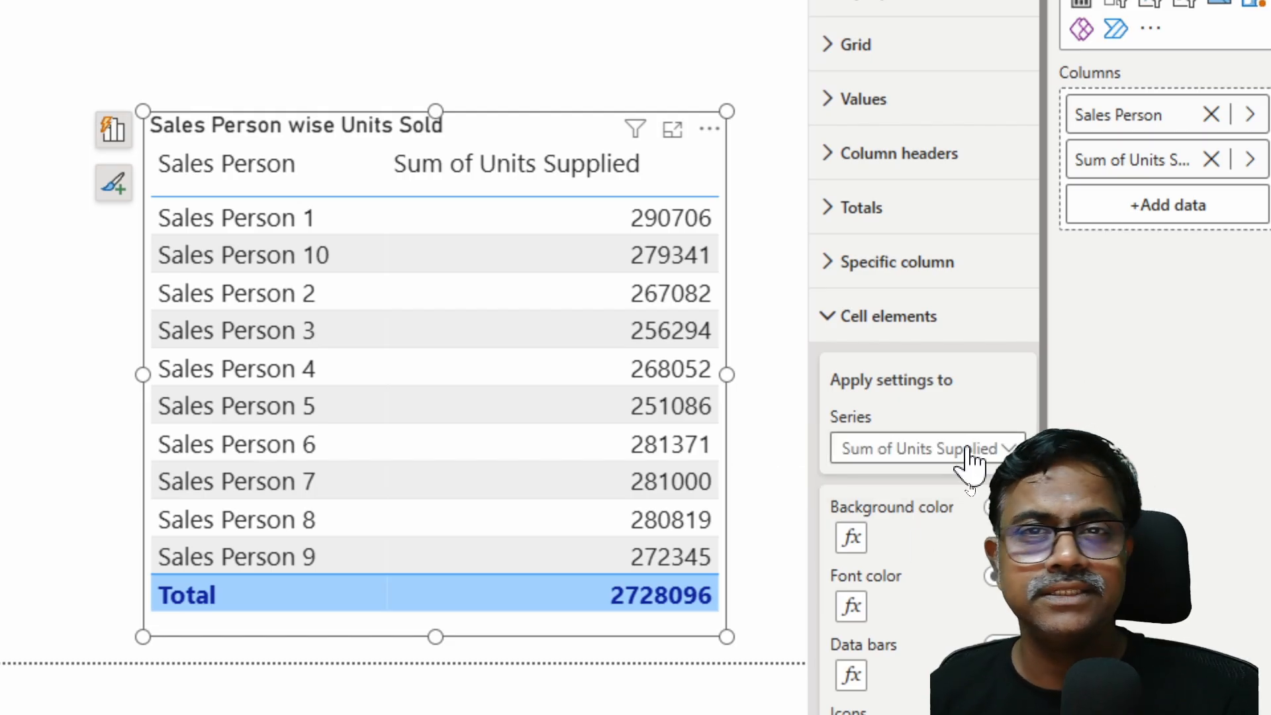
left_click(968, 450)
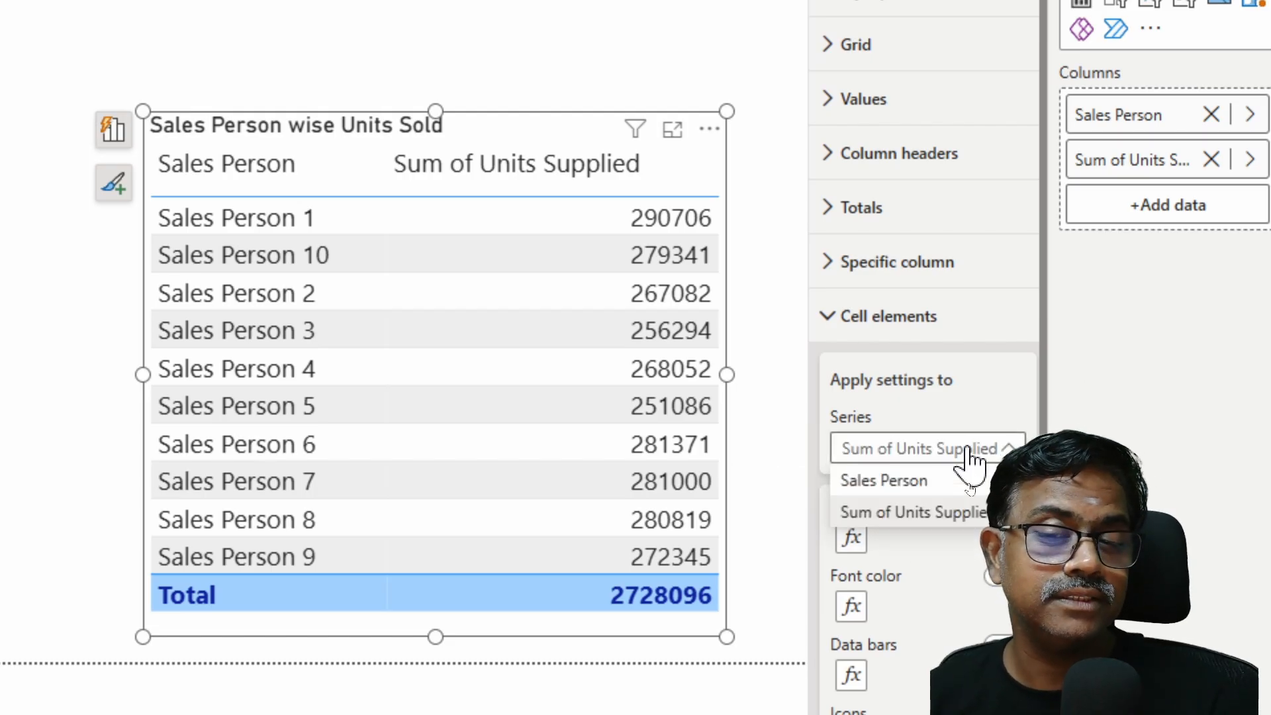
left_click(907, 480)
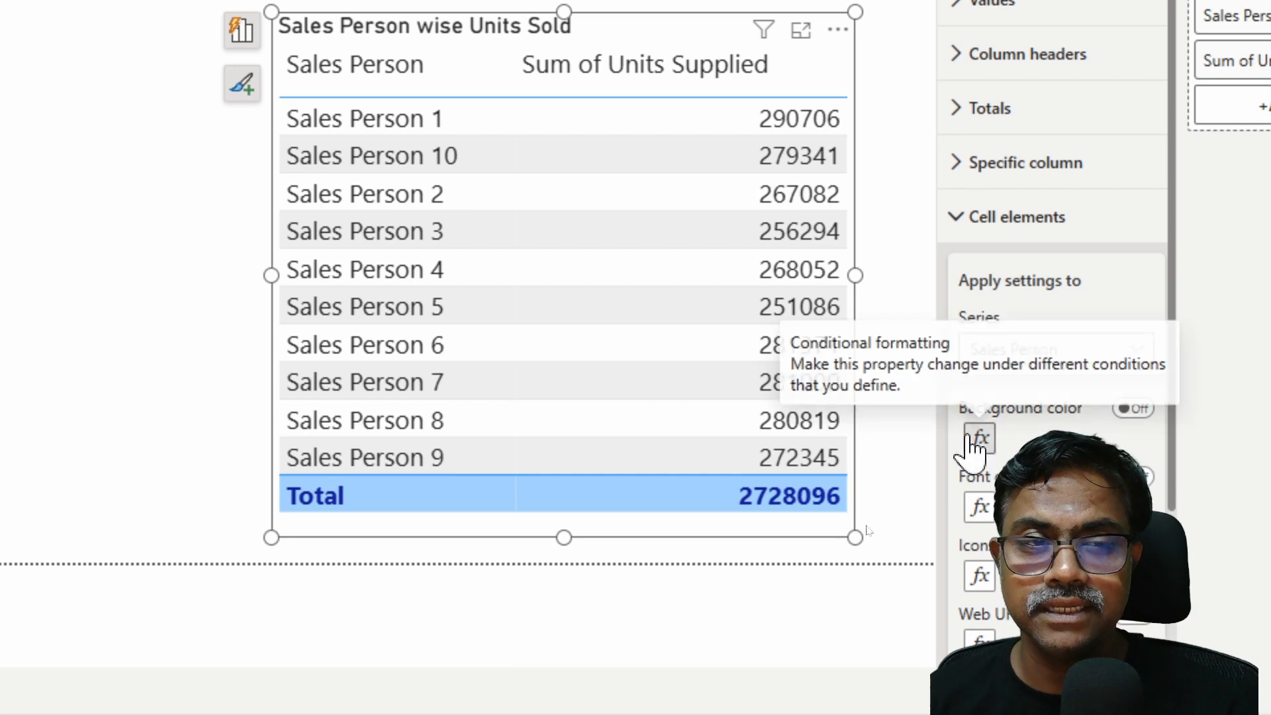
left_click(1112, 415)
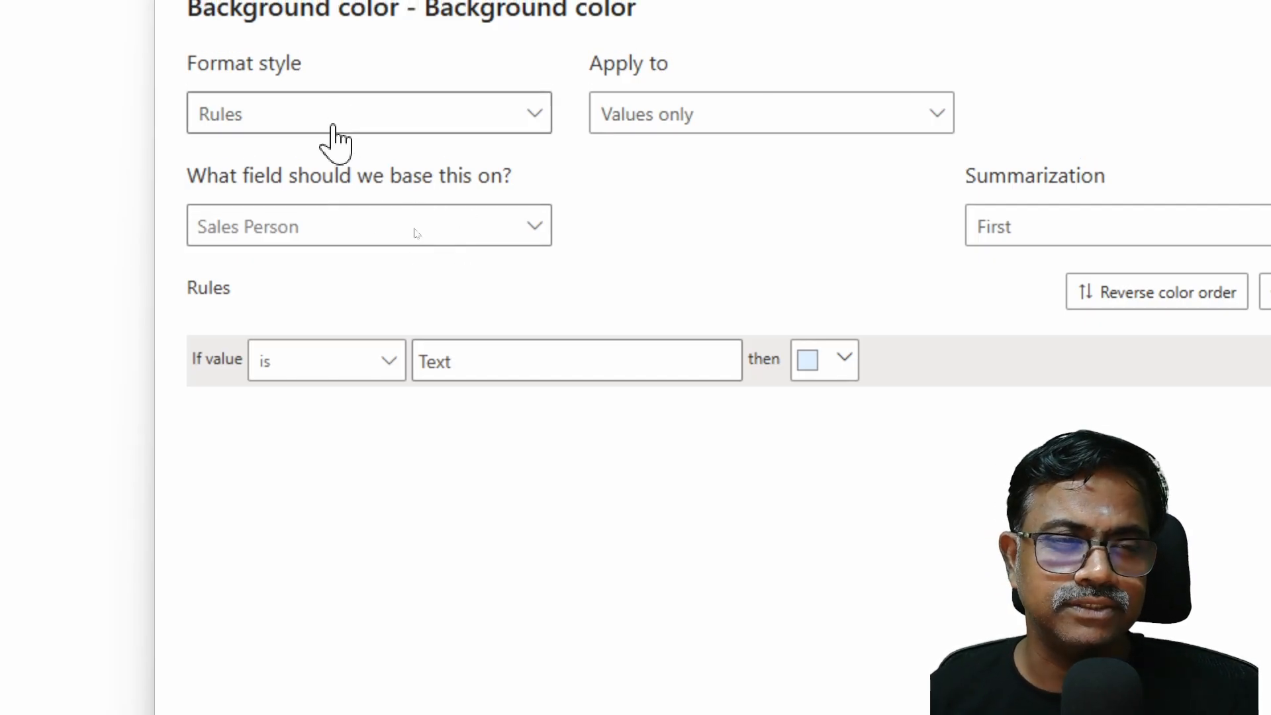
left_click(339, 224)
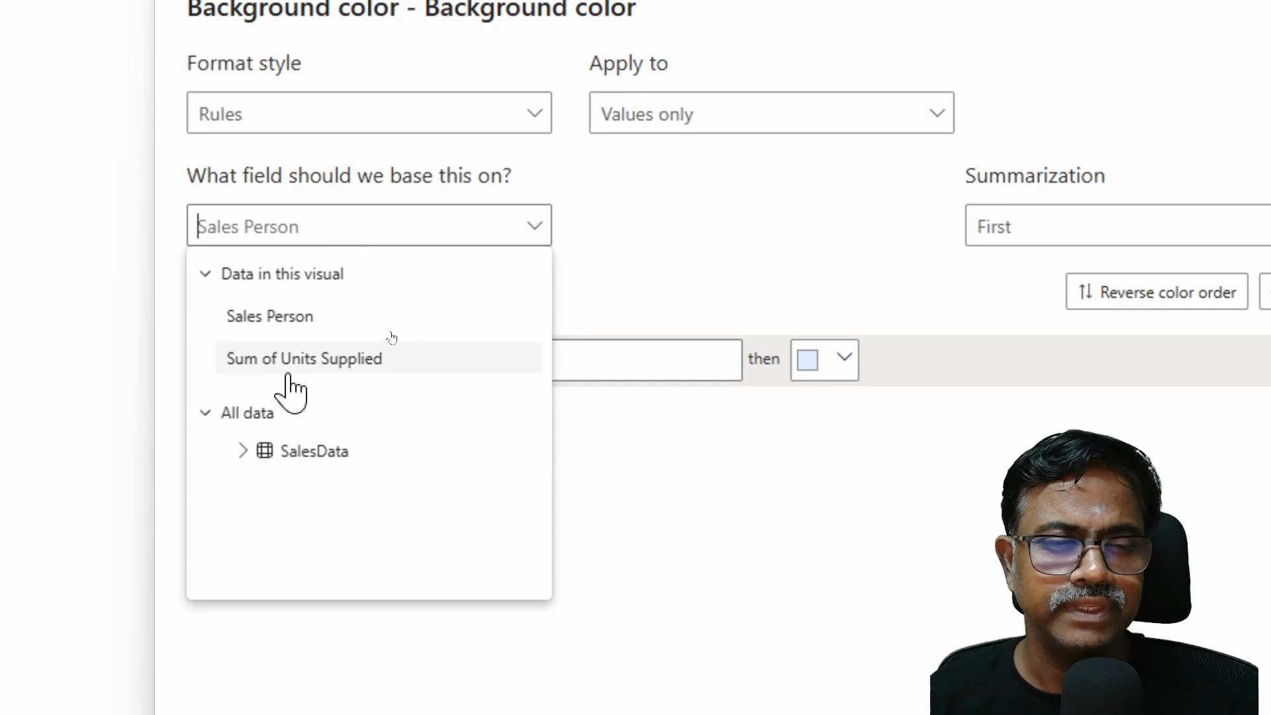
left_click(289, 371)
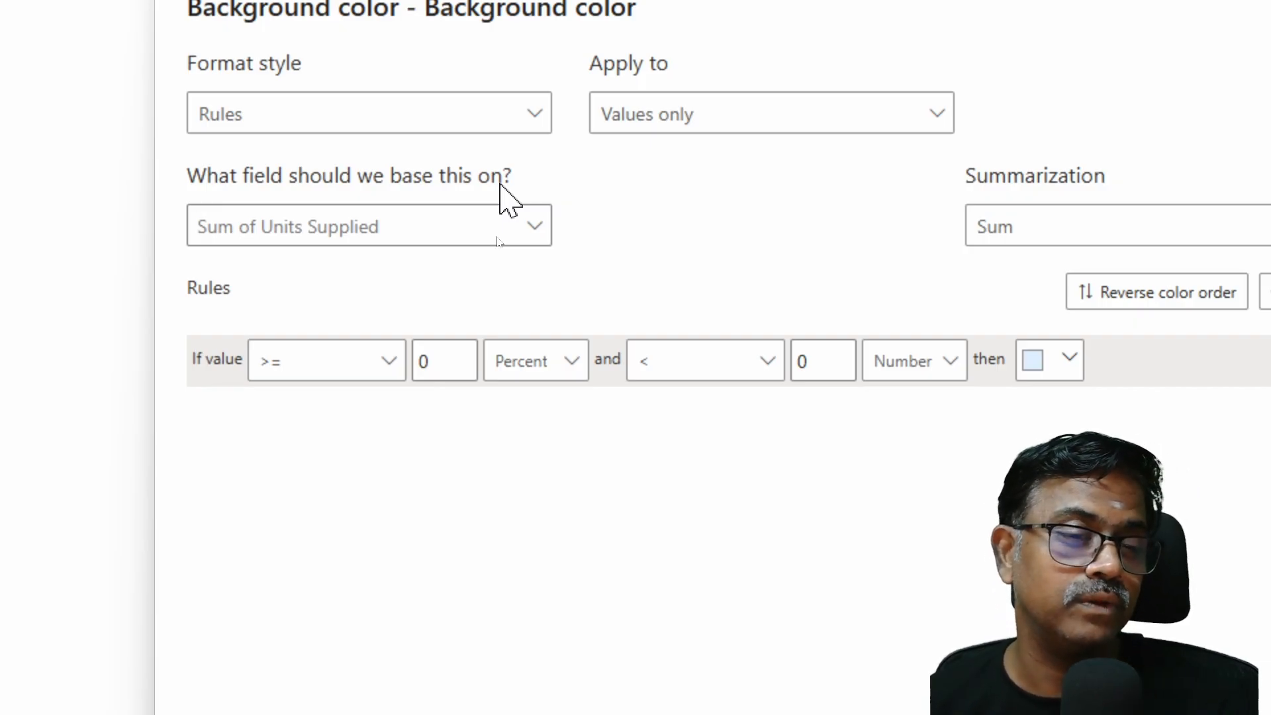
Define the background color rule for values greater than or equal to 280000 and less than 999999, both as numbers.
left_click(434, 363)
key("BackSpace")
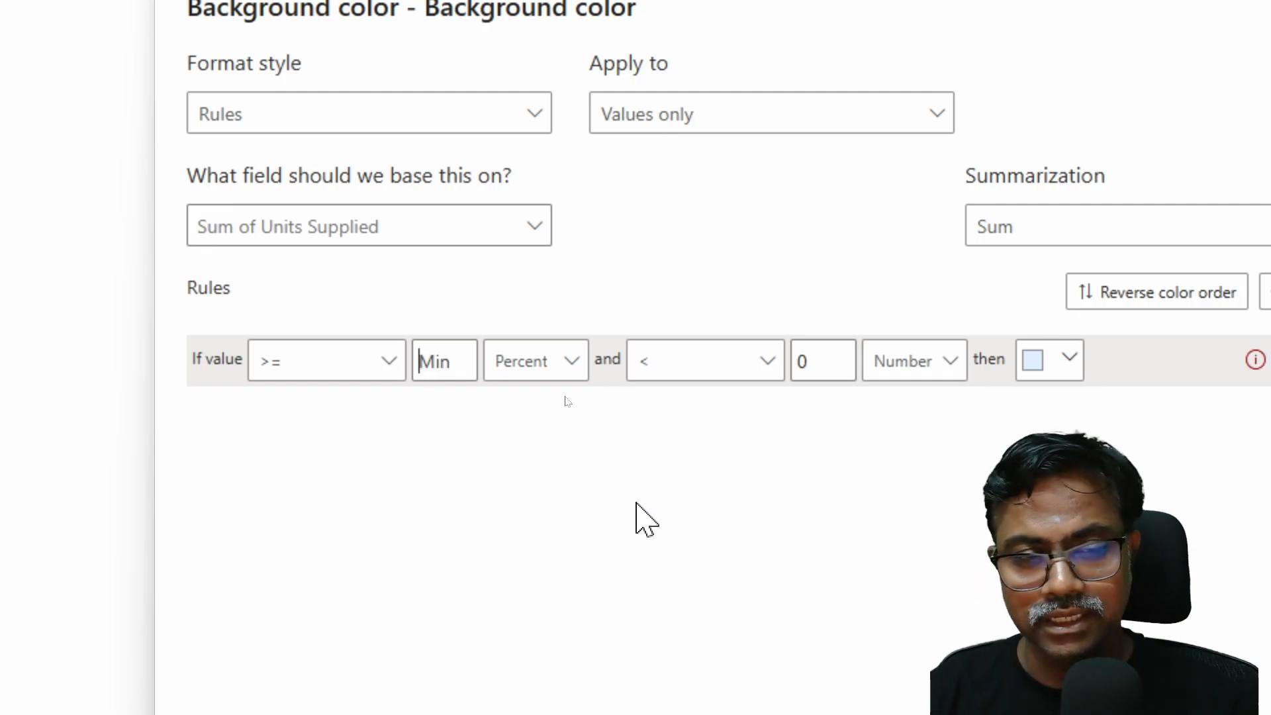
type("28")
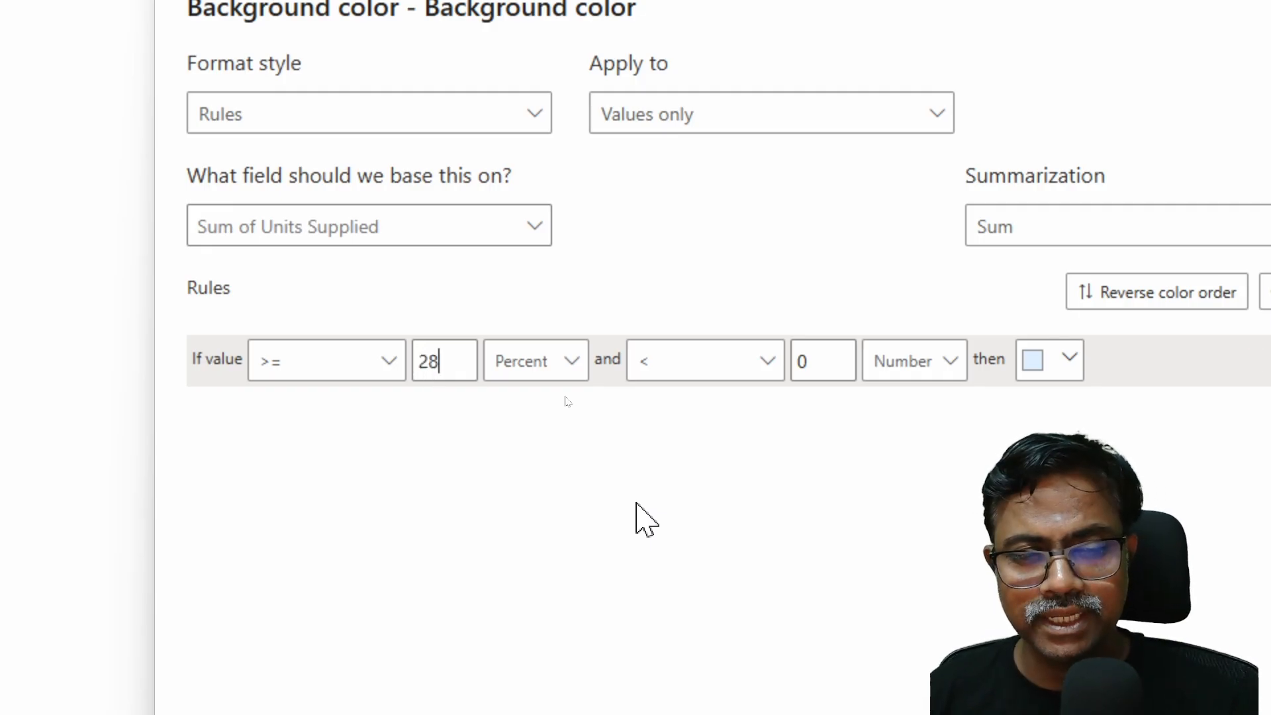
type("0")
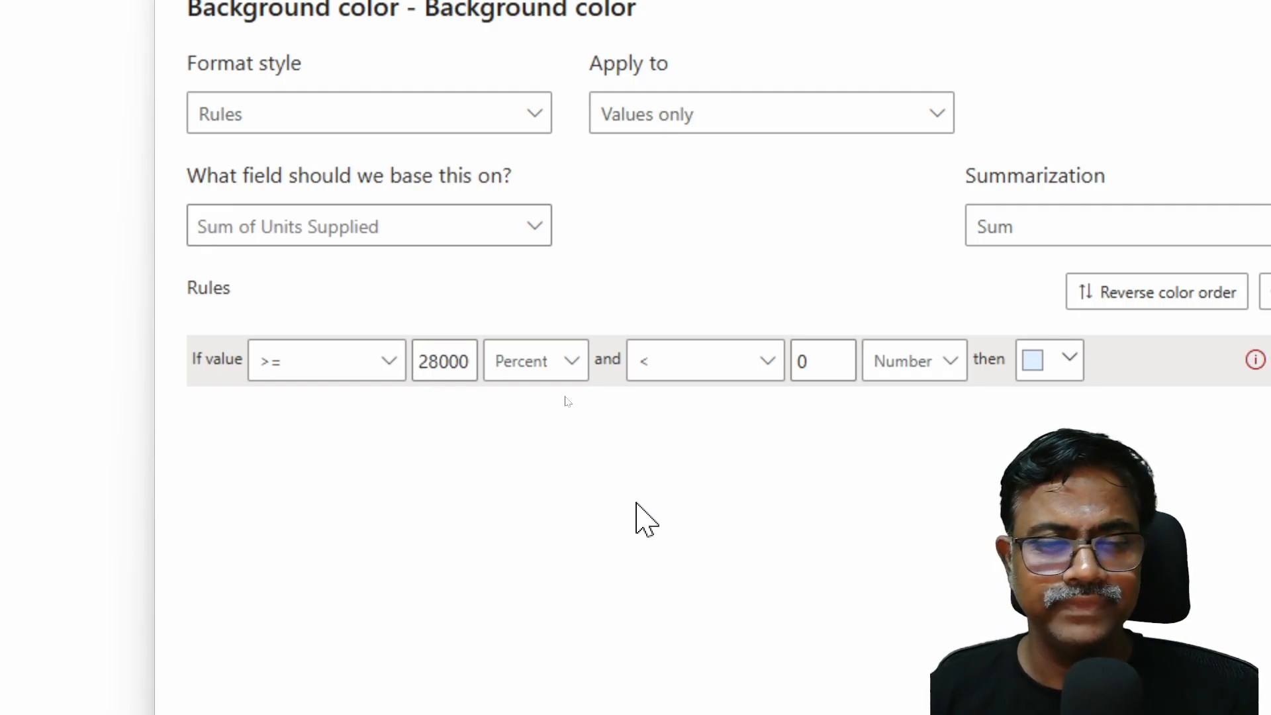
type("0")
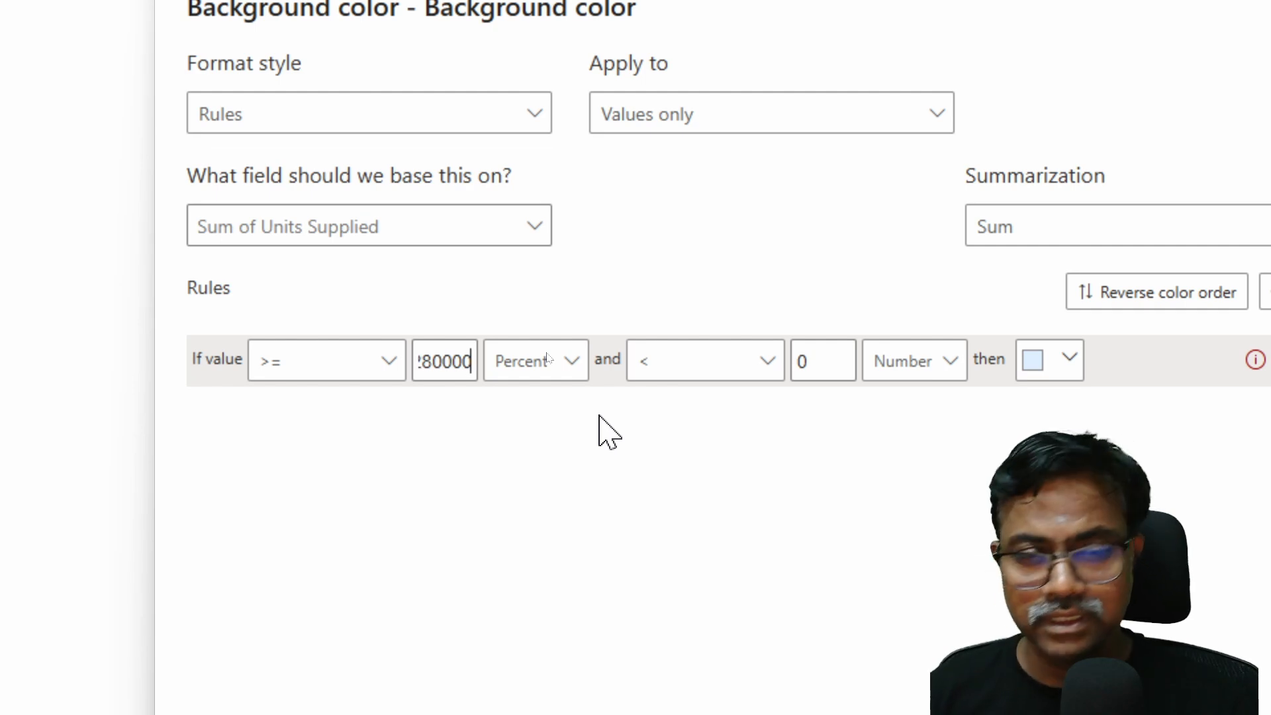
left_click(567, 361)
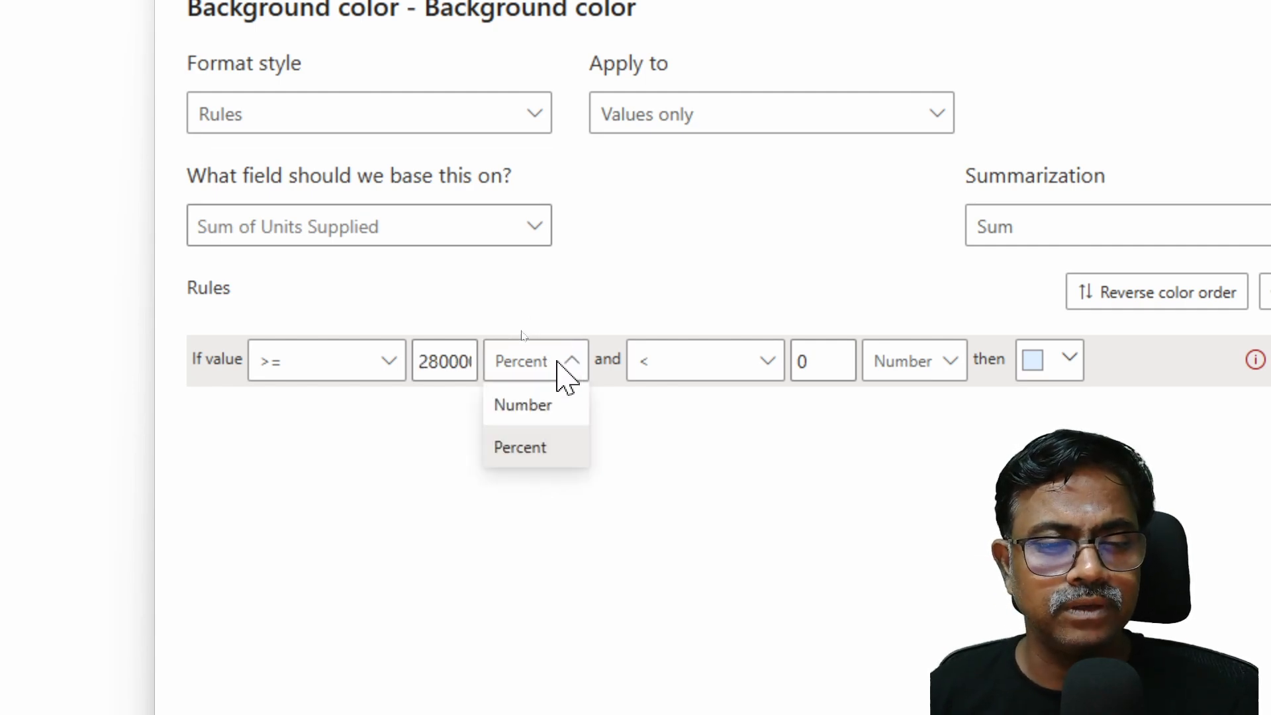
left_click(534, 406)
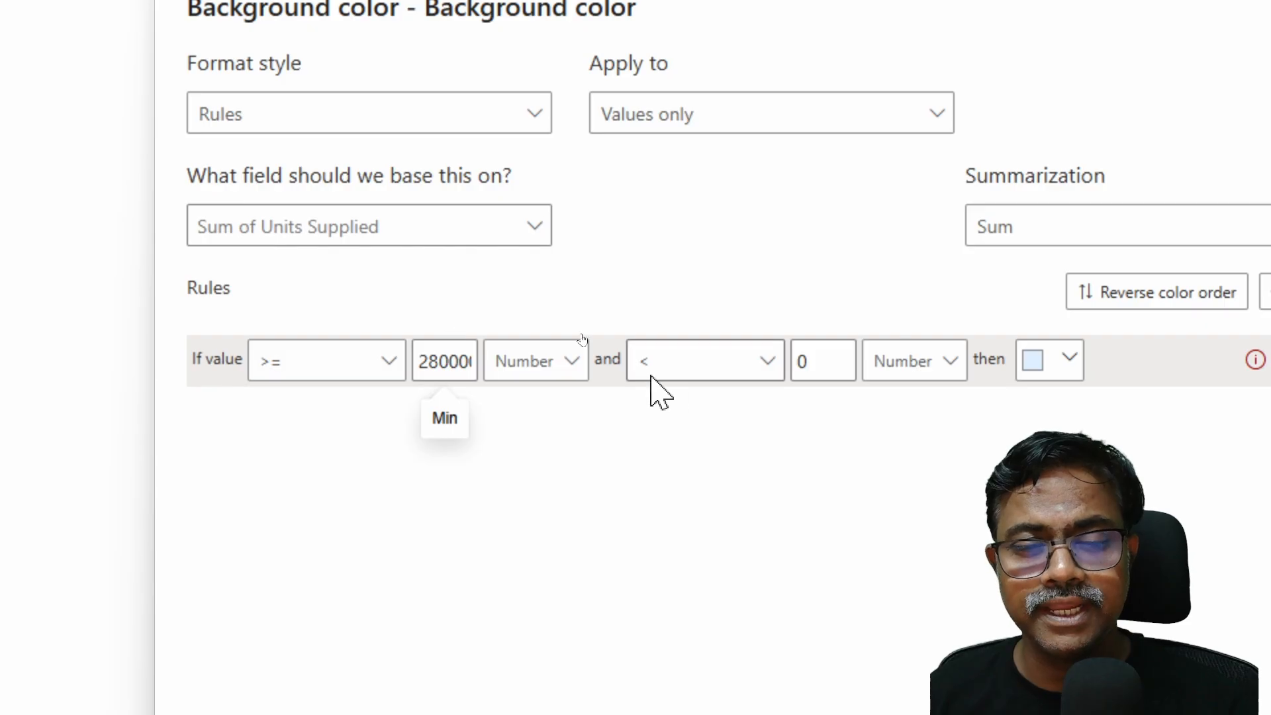
left_click(840, 375)
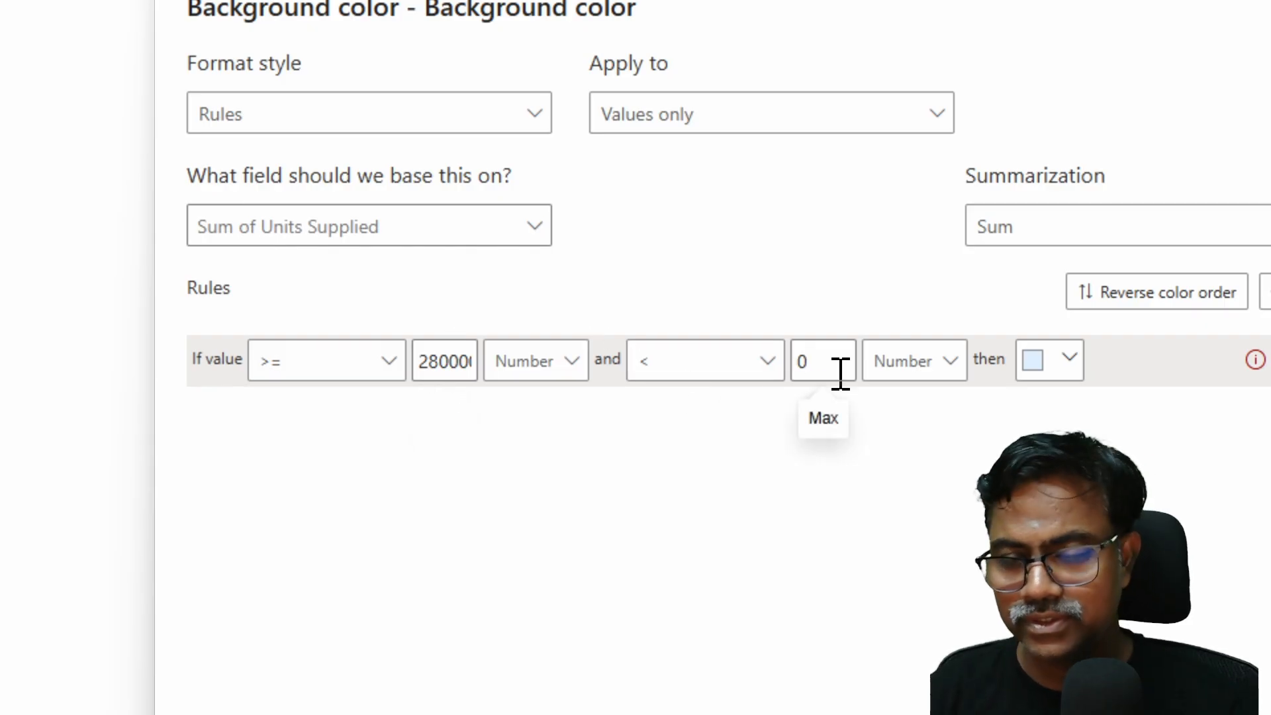
key("BackSpace")
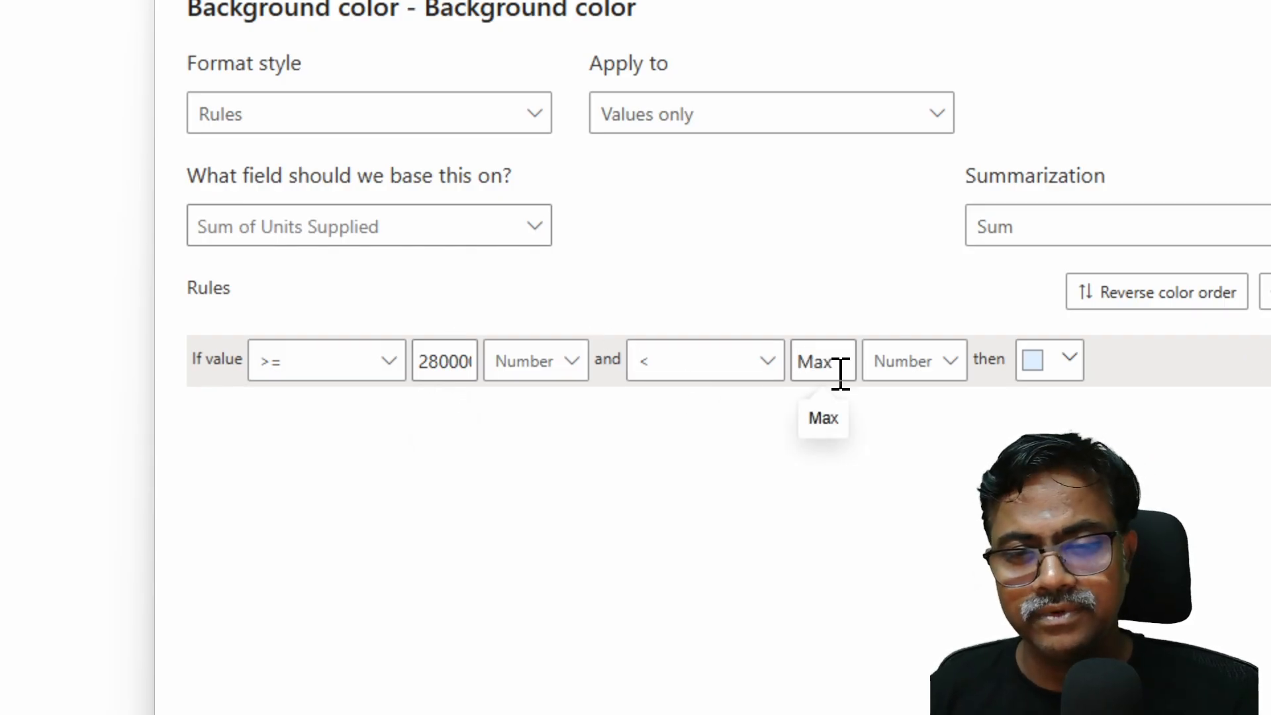
type("9999")
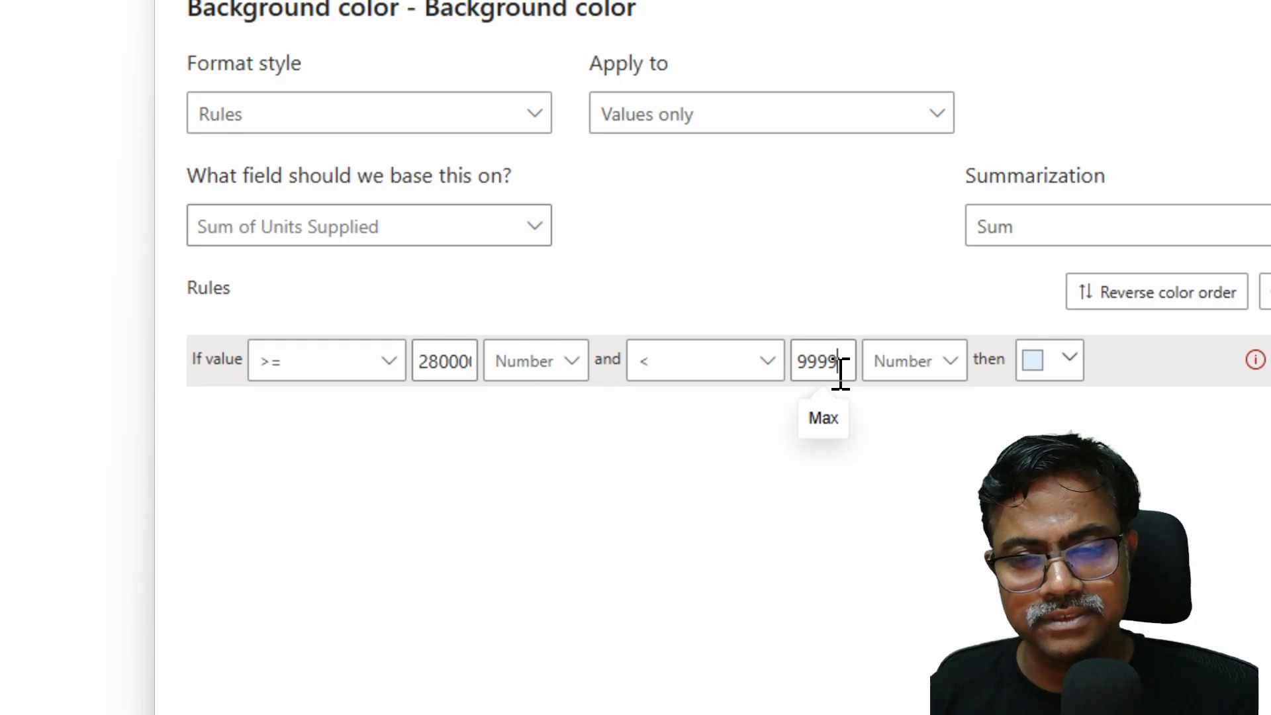
type("99")
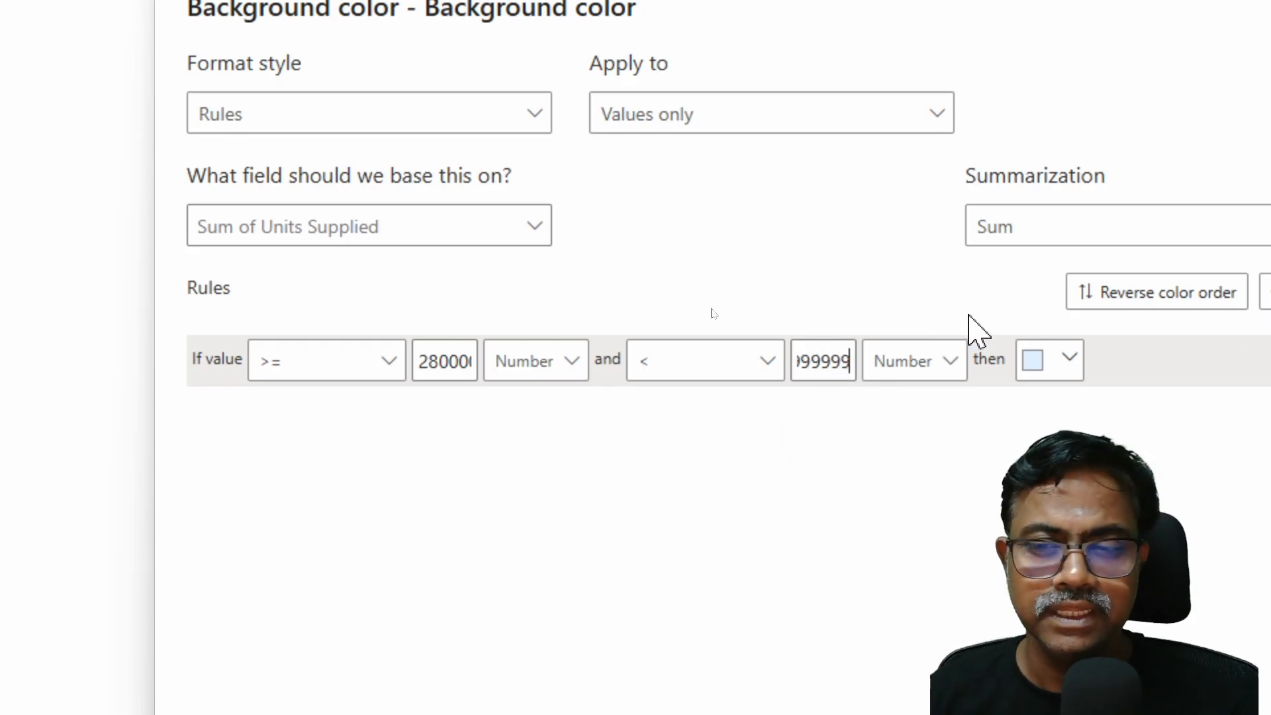
Assign the custom green #30E792 to the background color rule and apply the conditional formatting to the table.
left_click(1031, 365)
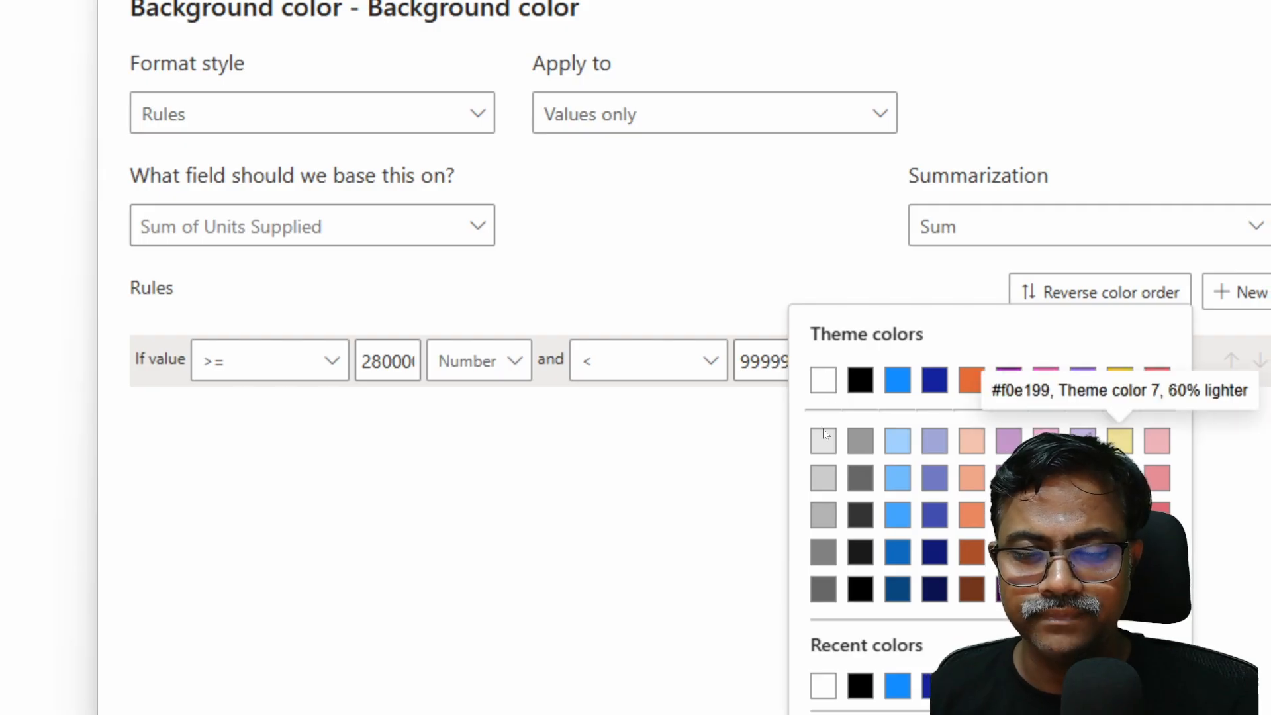
left_click(927, 571)
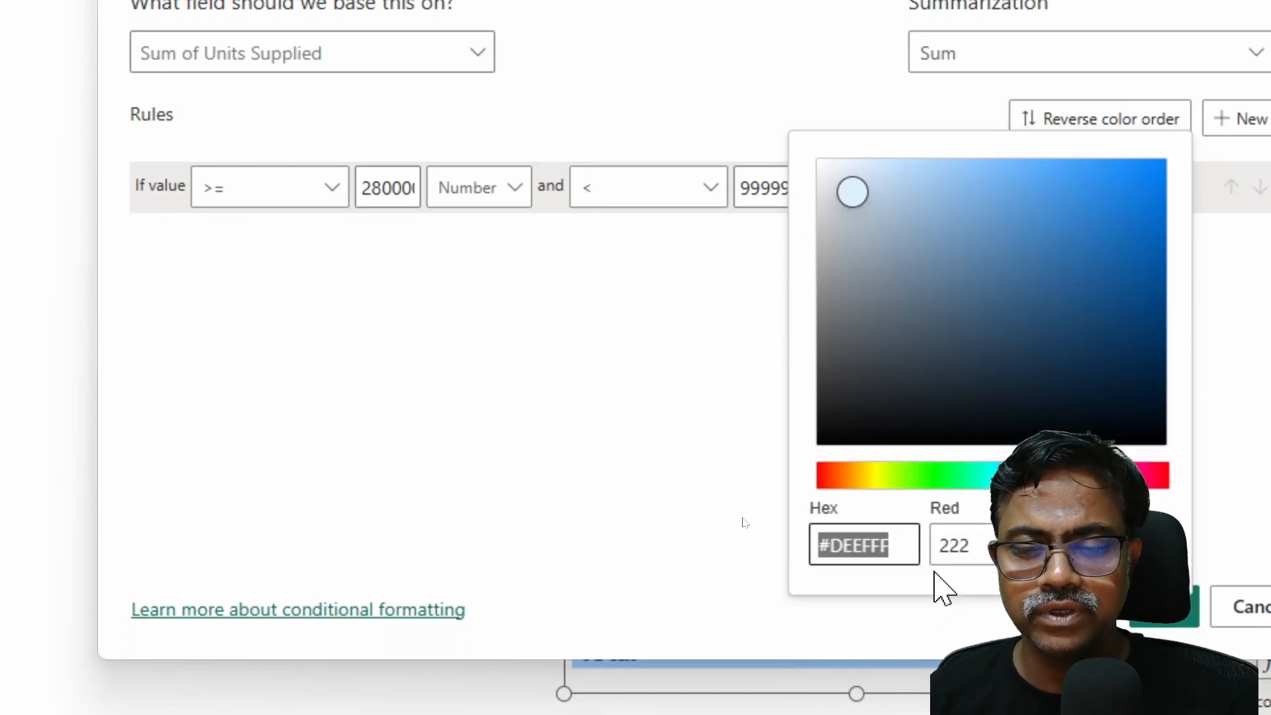
left_click(954, 476)
left_click(1083, 183)
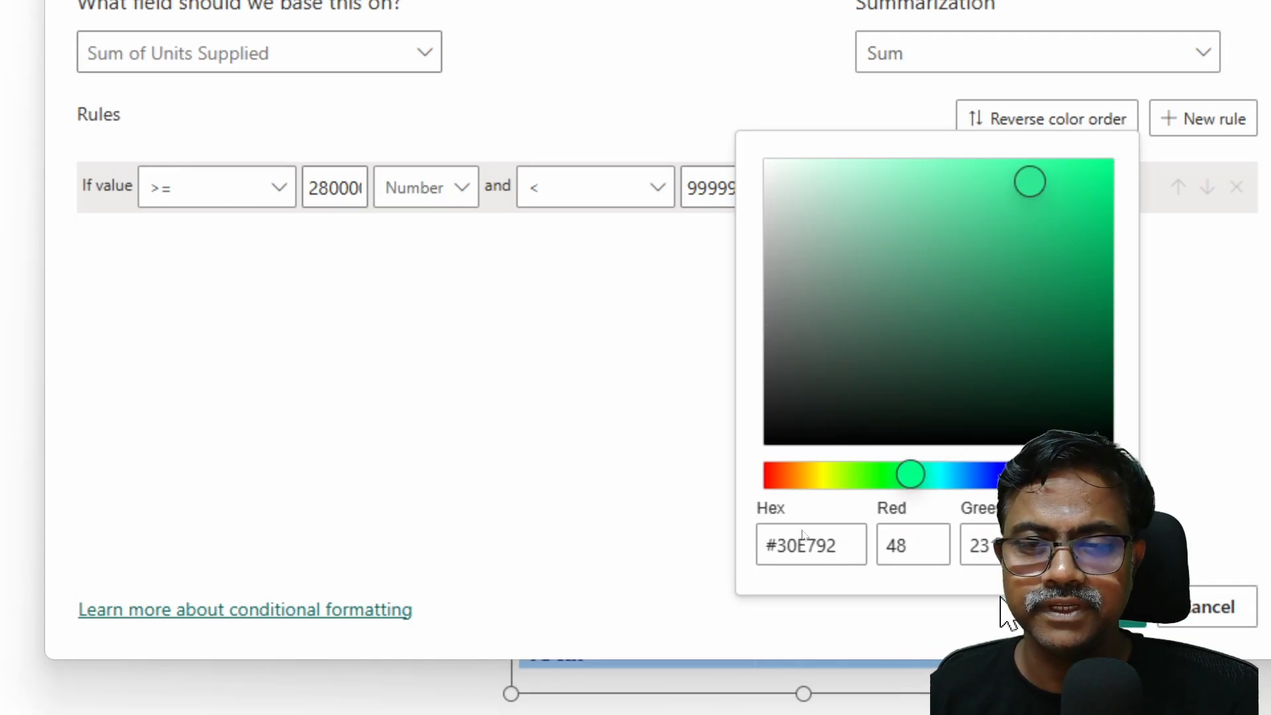
left_click(1001, 600)
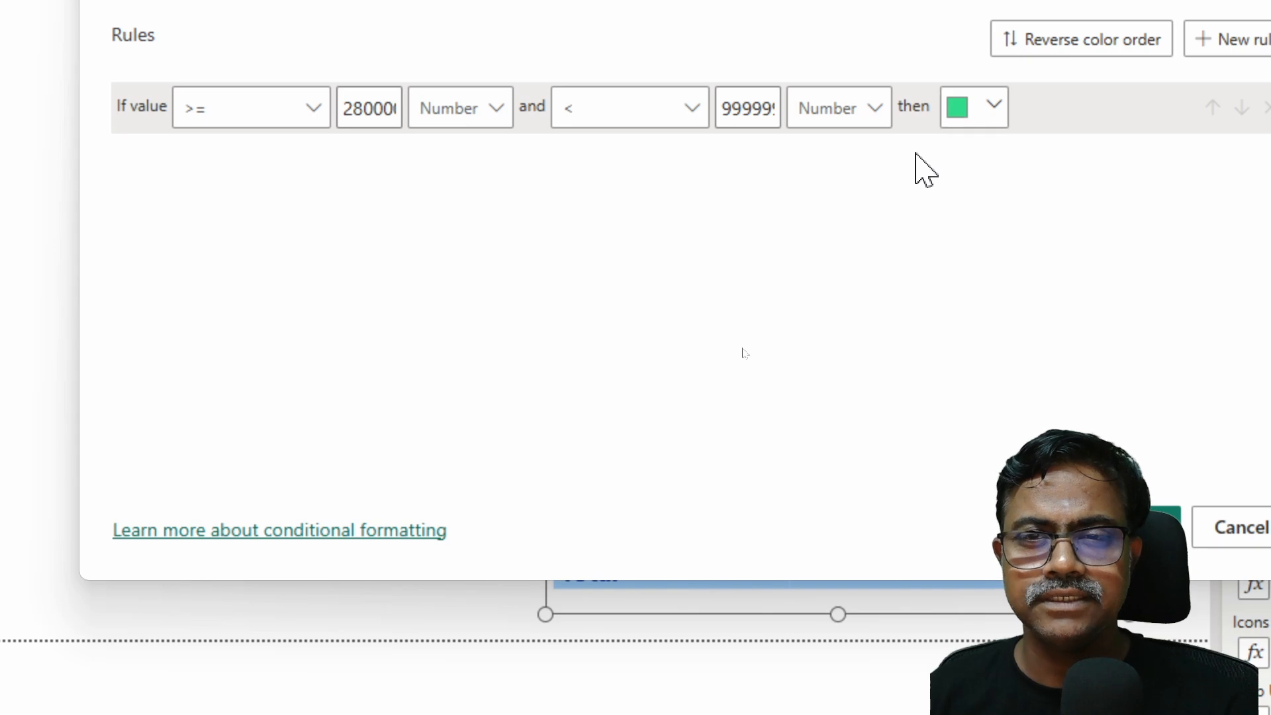
left_click(1105, 533)
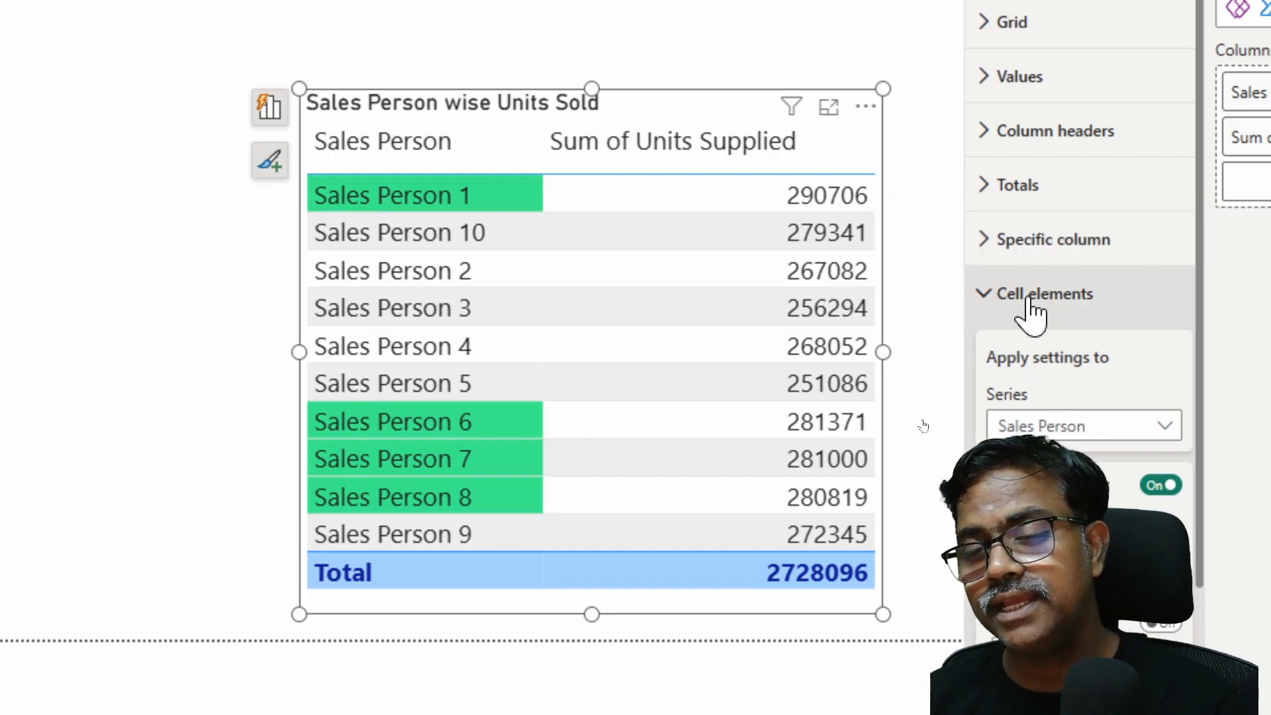
Move the formatted sales person table to the upper-left corner of the report page.
left_click(997, 295)
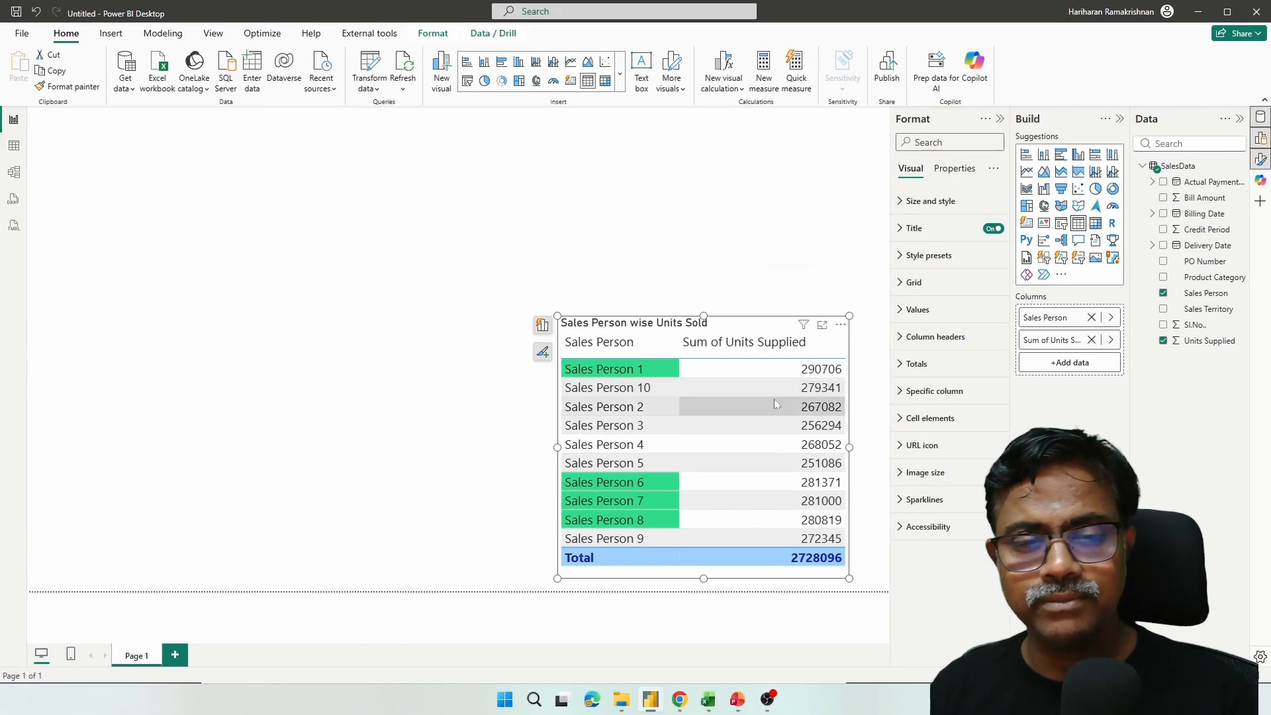
left_click_drag(642, 179, 271, 87)
left_click_drag(572, 281, 241, 131)
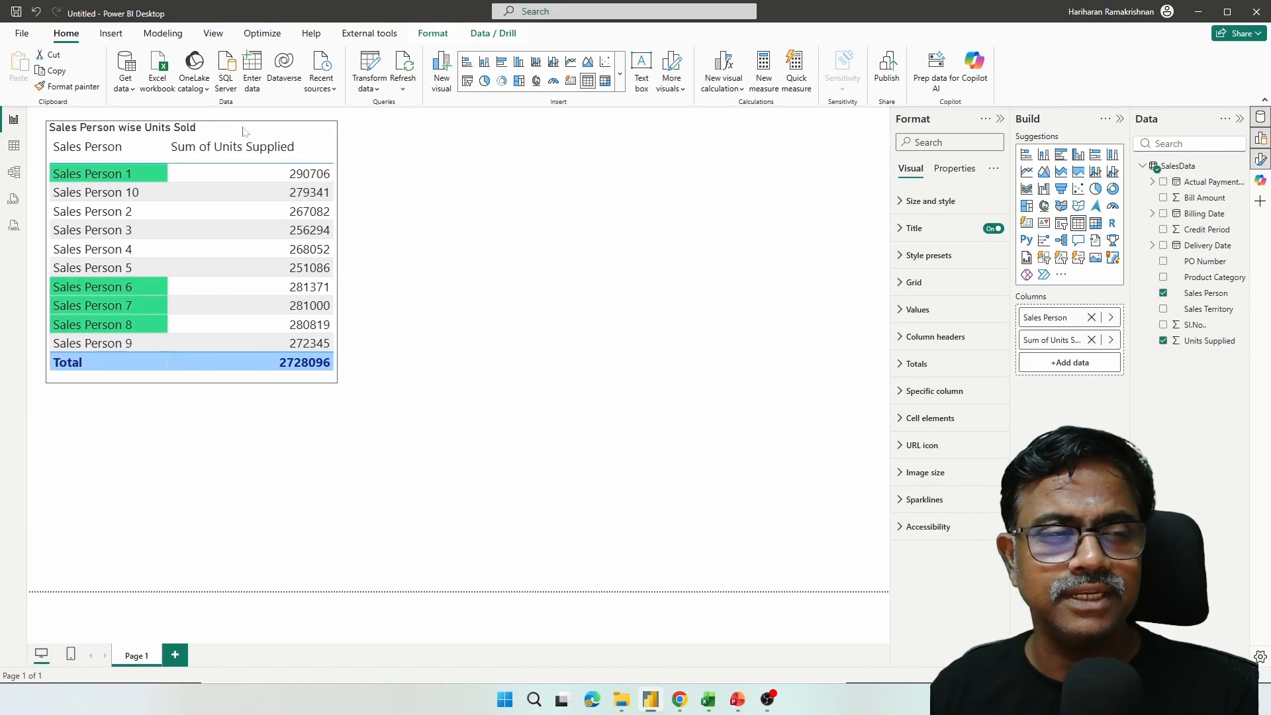
Insert a matrix visual, place it beside the sales person table, and enlarge it.
left_click(427, 151)
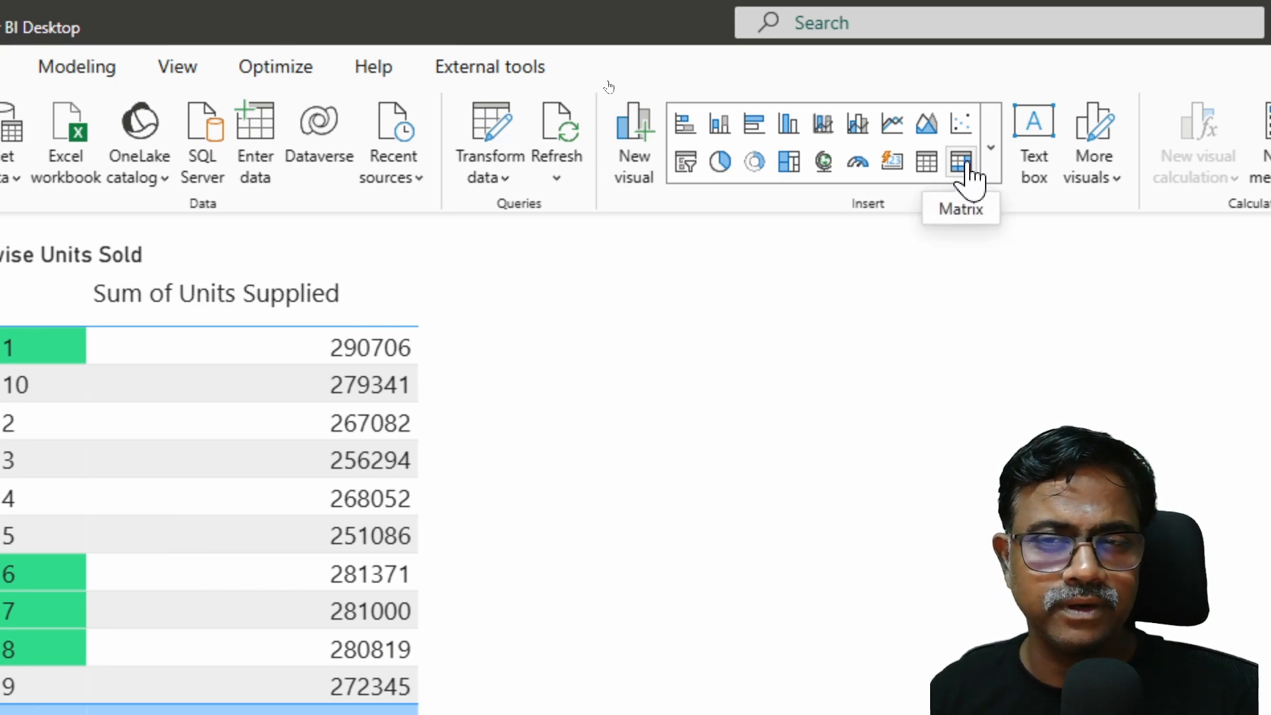
left_click(966, 174)
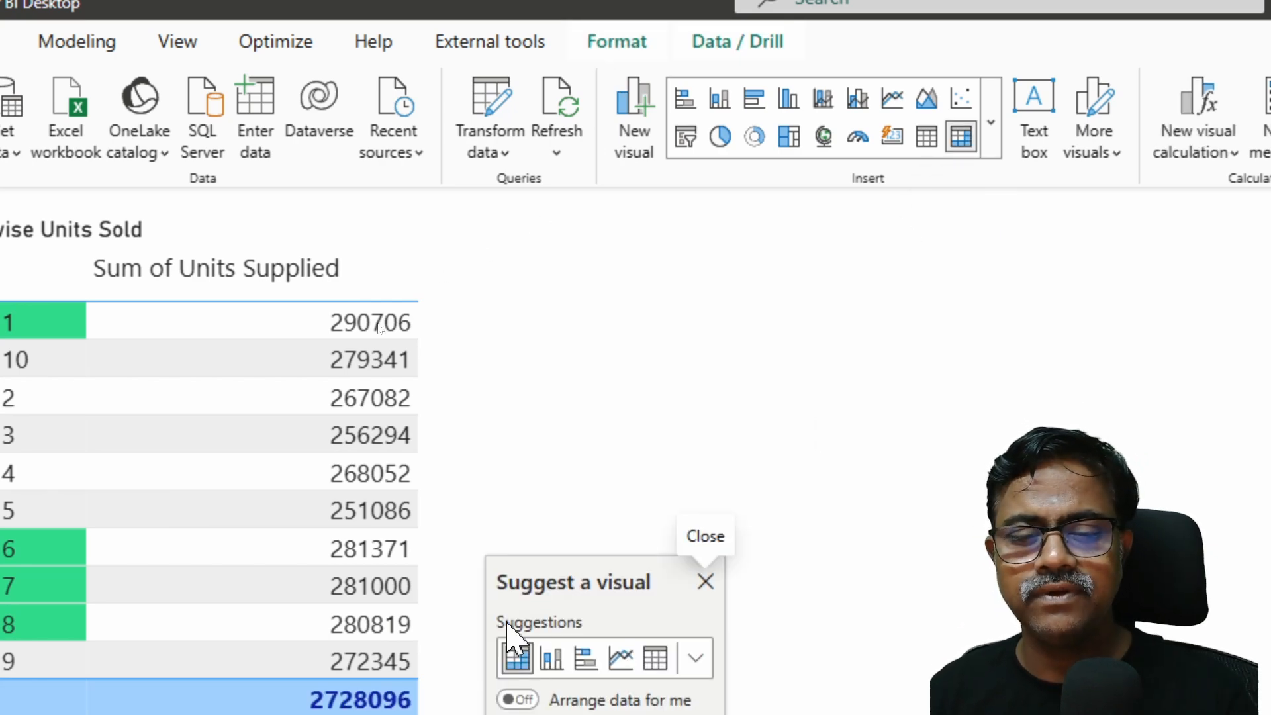
left_click_drag(178, 293, 777, 0)
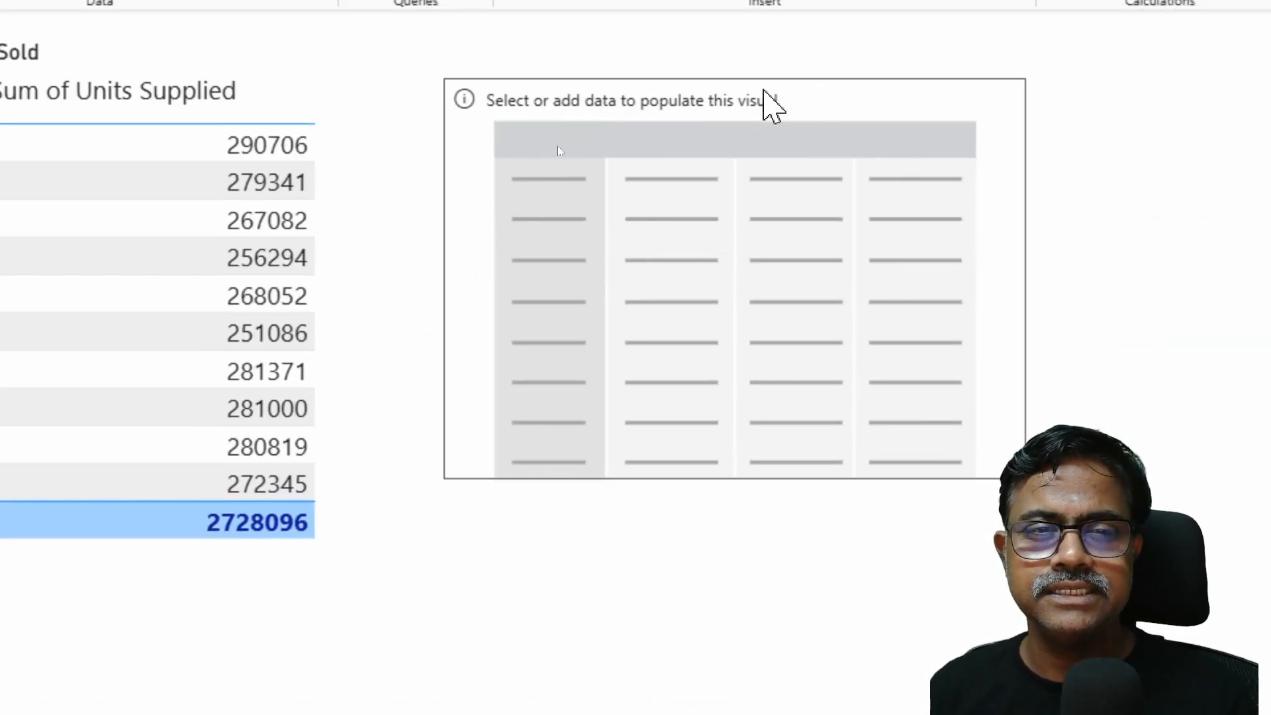
left_click_drag(558, 151, 557, 151)
left_click_drag(1004, 478, 1192, 521)
left_click_drag(1125, 129, 1270, 134)
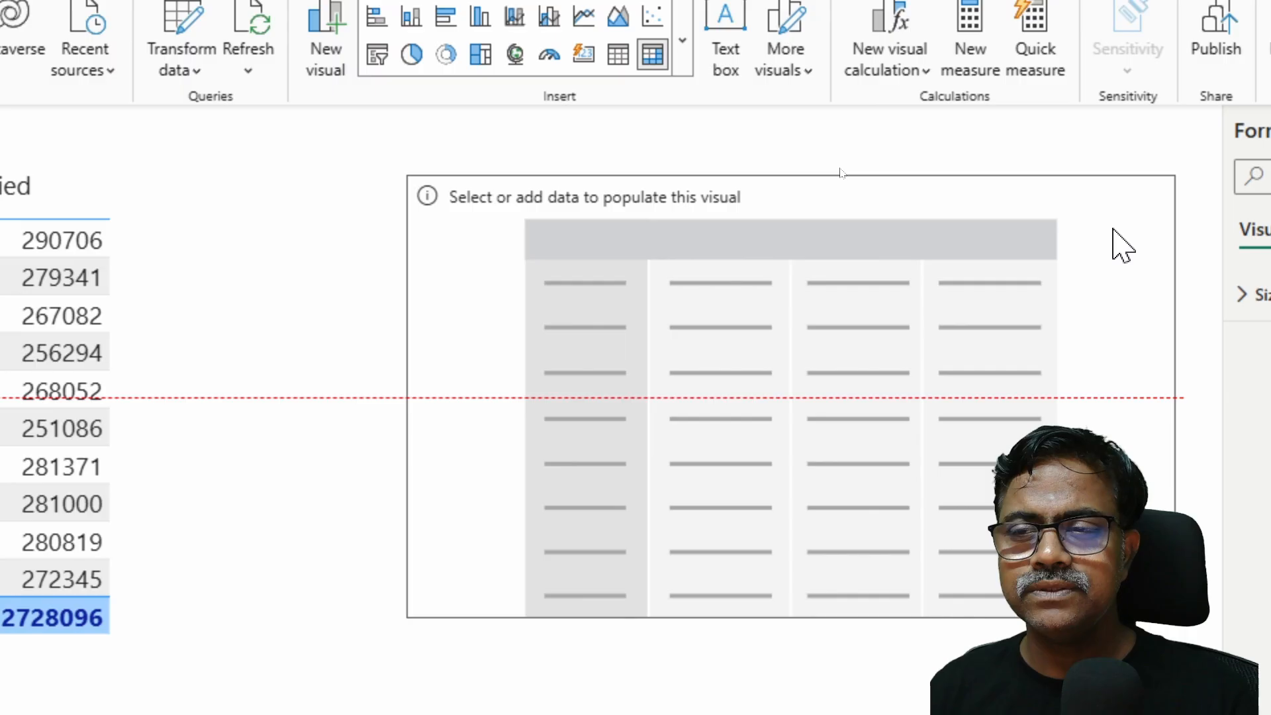
left_click_drag(1113, 229, 1106, 202)
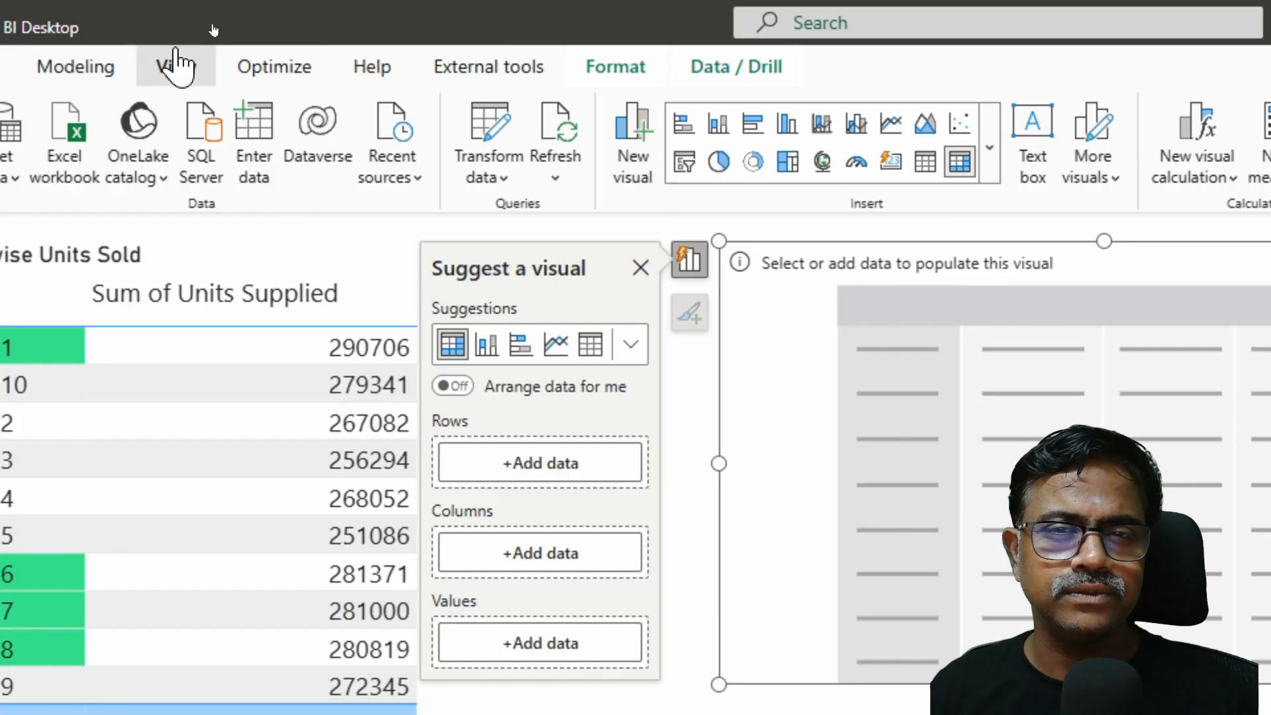
Show the Build pane between the Format and Data panes for the matrix.
left_click(166, 66)
left_click(1012, 149)
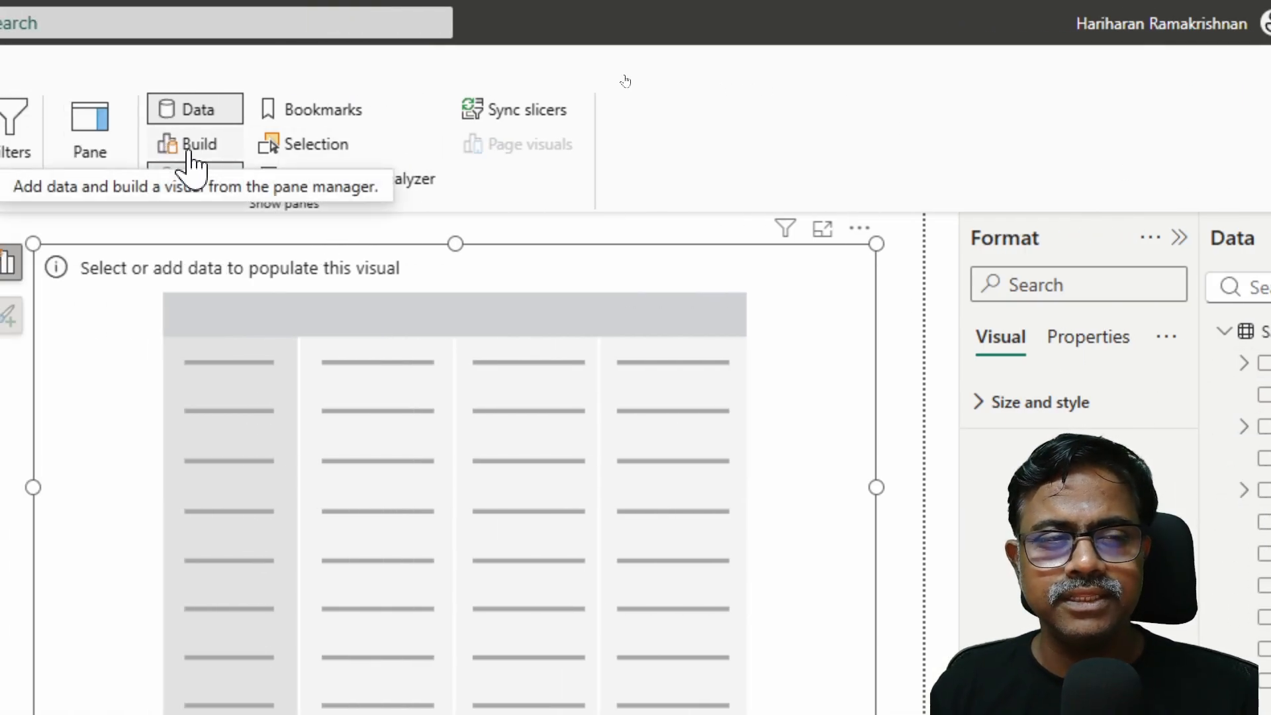
left_click(189, 153)
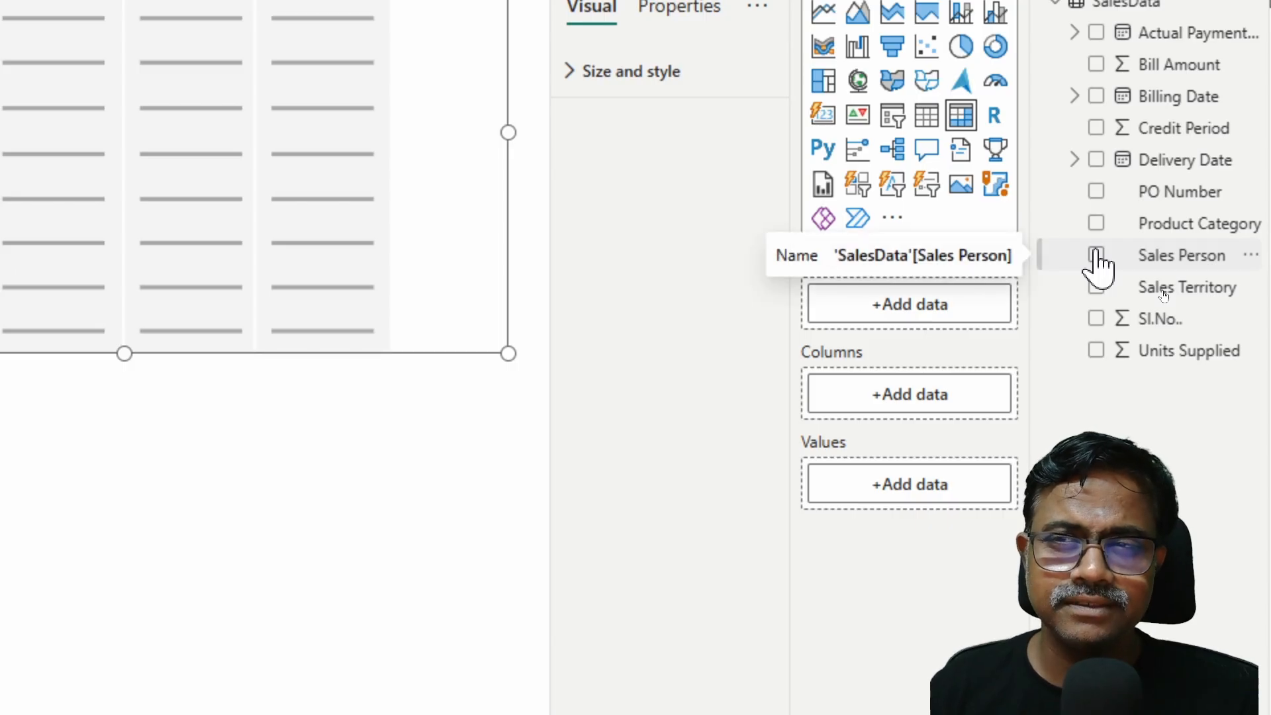
Fill the matrix with Sales Person as rows, Sales Territory as columns and Bill Amount as values, and widen it to fit its columns.
left_click_drag(1151, 258, 872, 318)
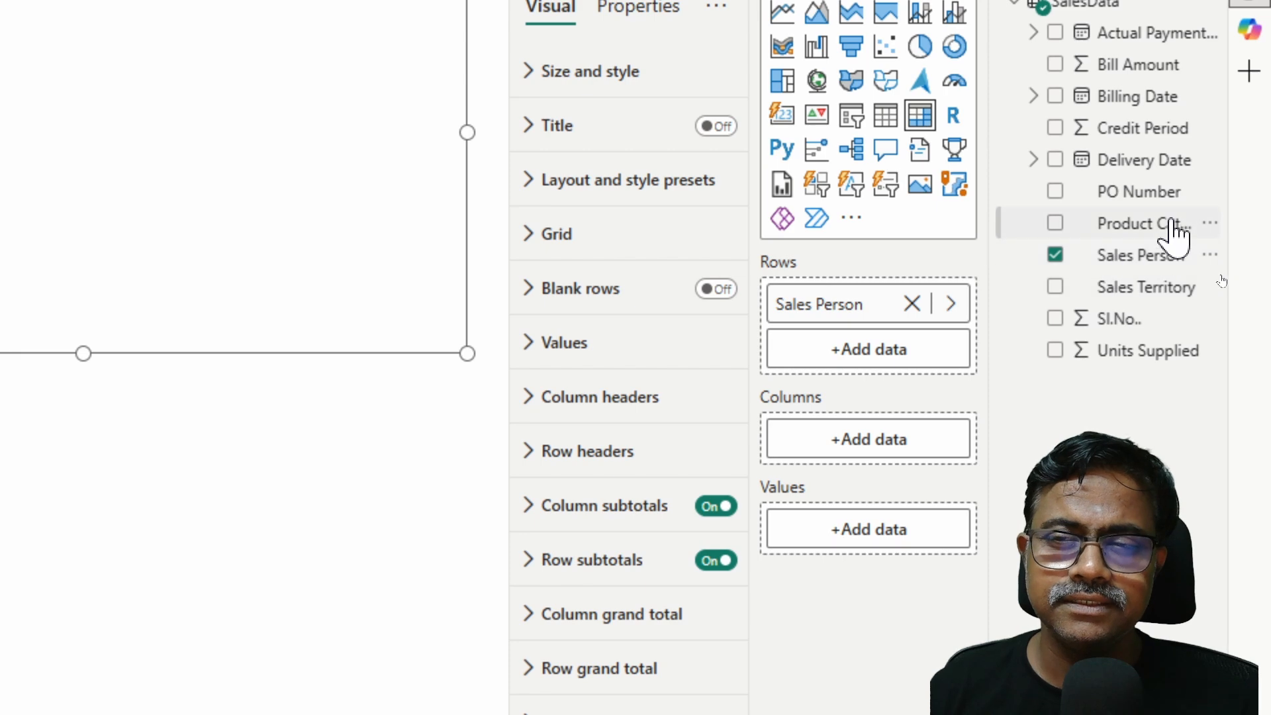
left_click_drag(1145, 298, 887, 460)
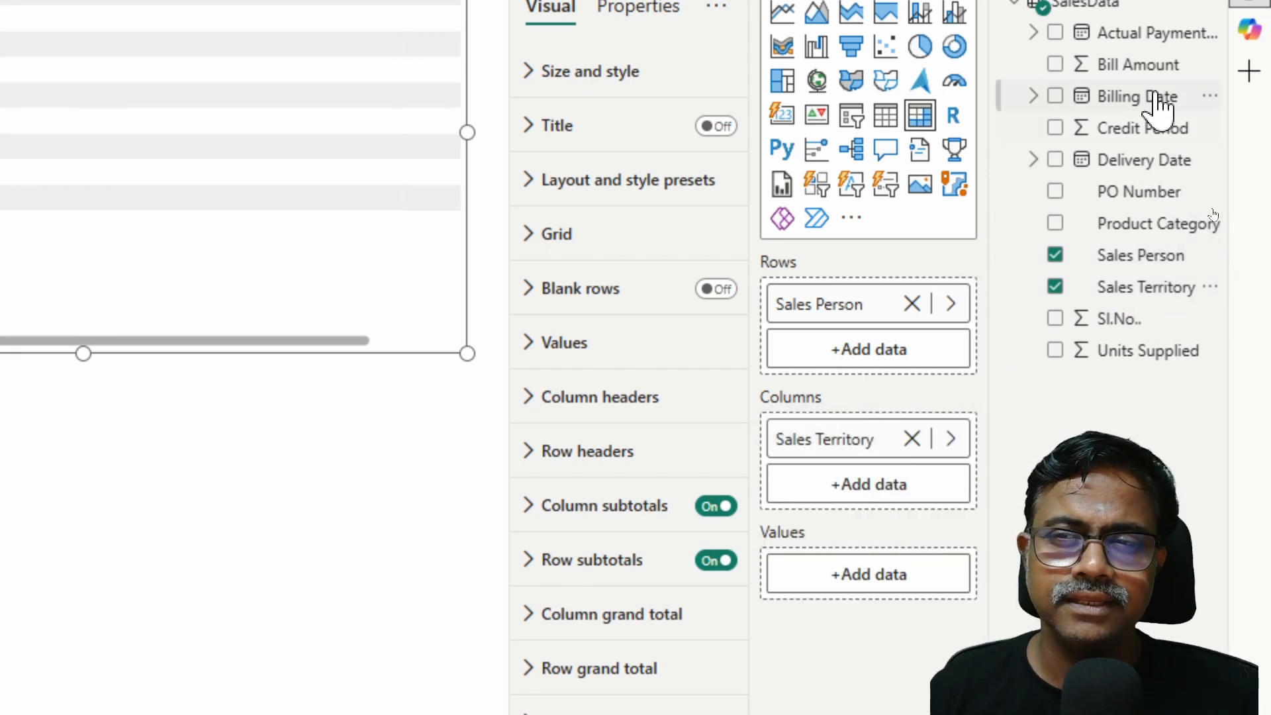
left_click_drag(1145, 72, 922, 602)
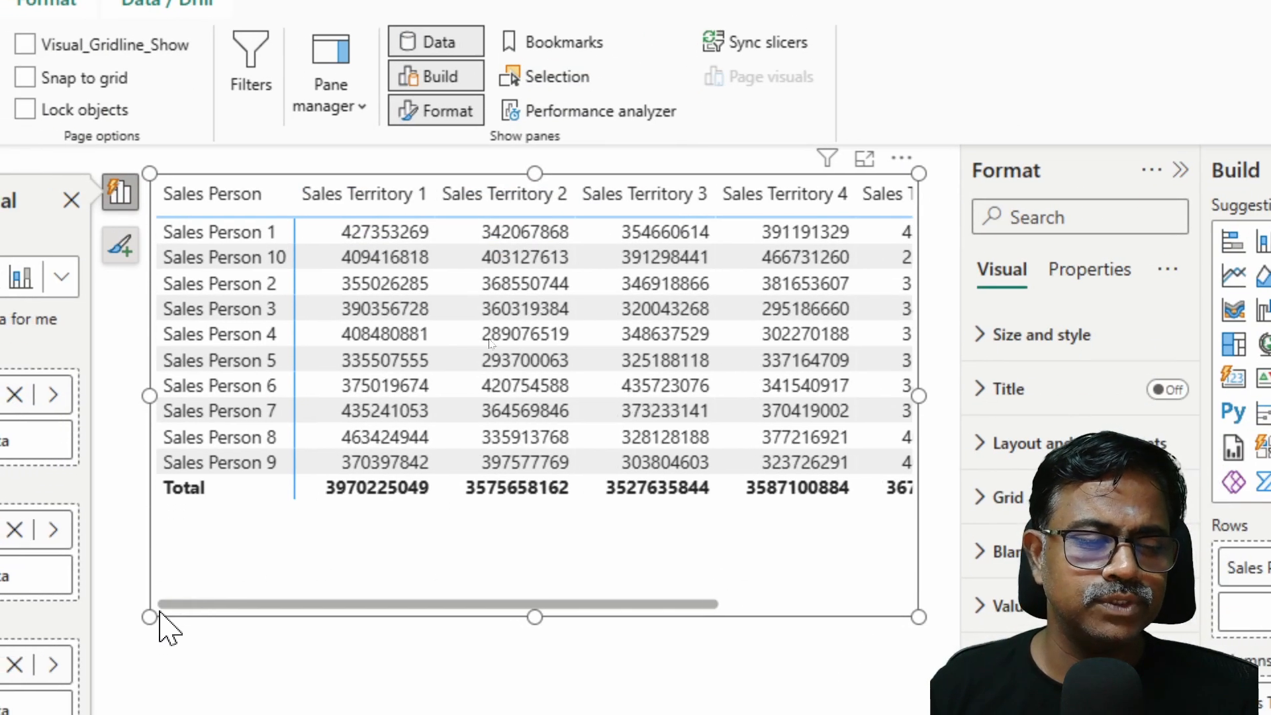
left_click_drag(57, 664, 15, 609)
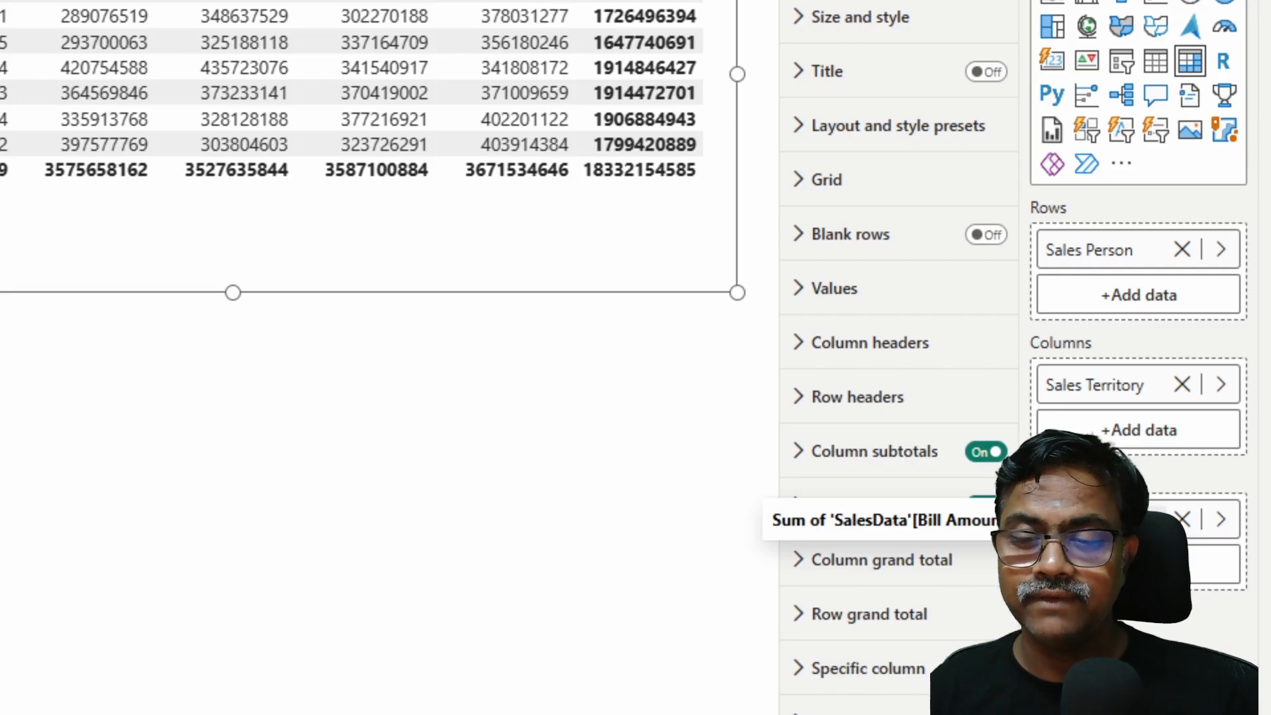
Summarize the matrix's Bill Amount values as Average.
left_click(1105, 520)
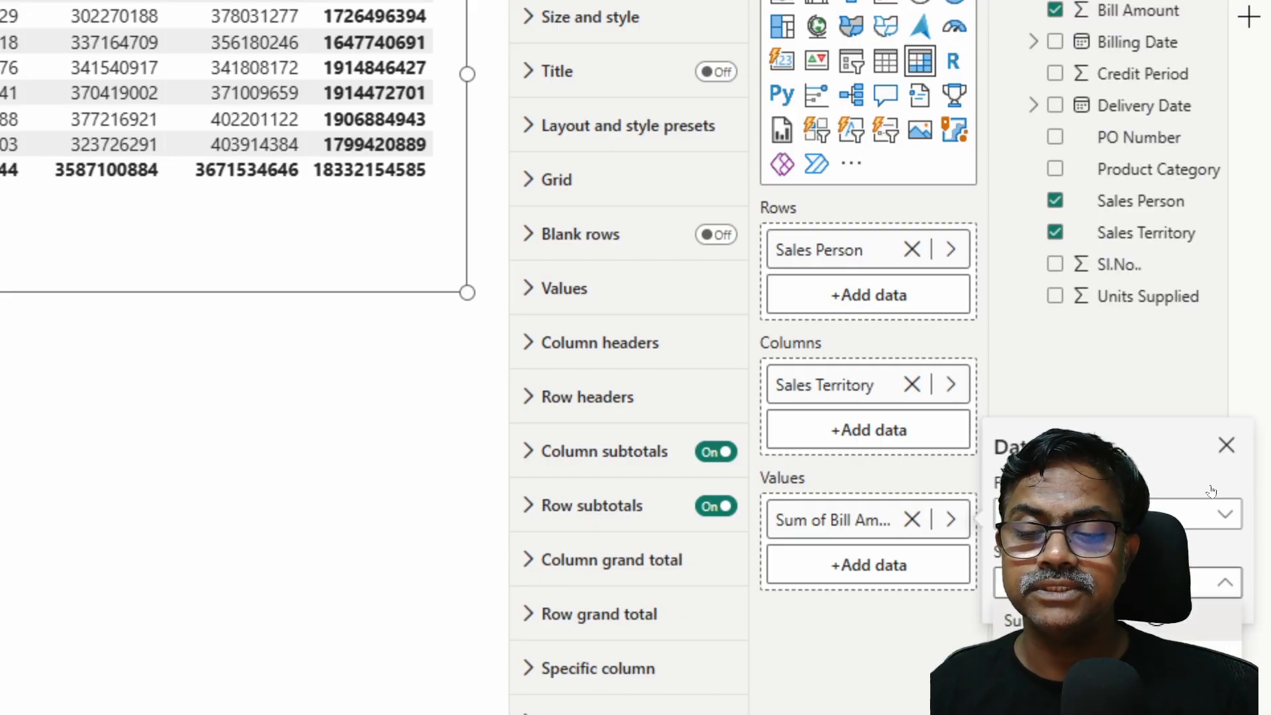
left_click(1127, 660)
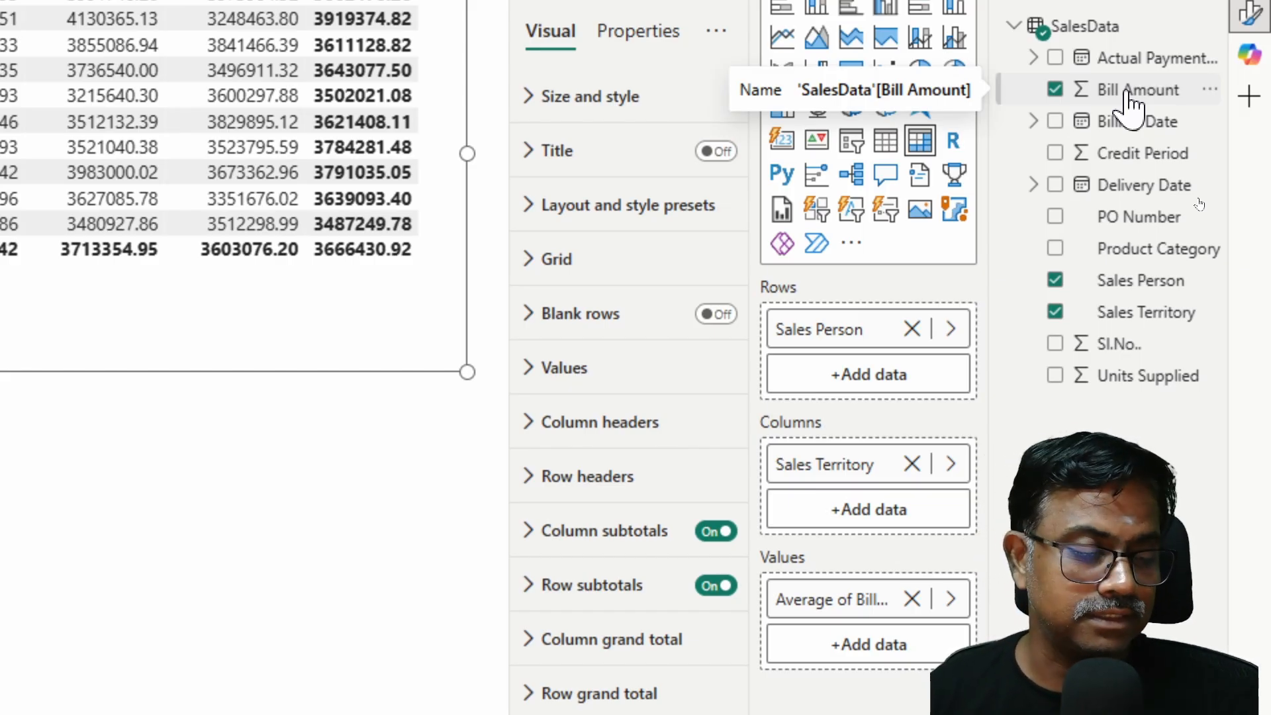
Try Bill Amount as a second value field in the matrix, and remove the added field.
left_click_drag(1127, 96, 934, 564)
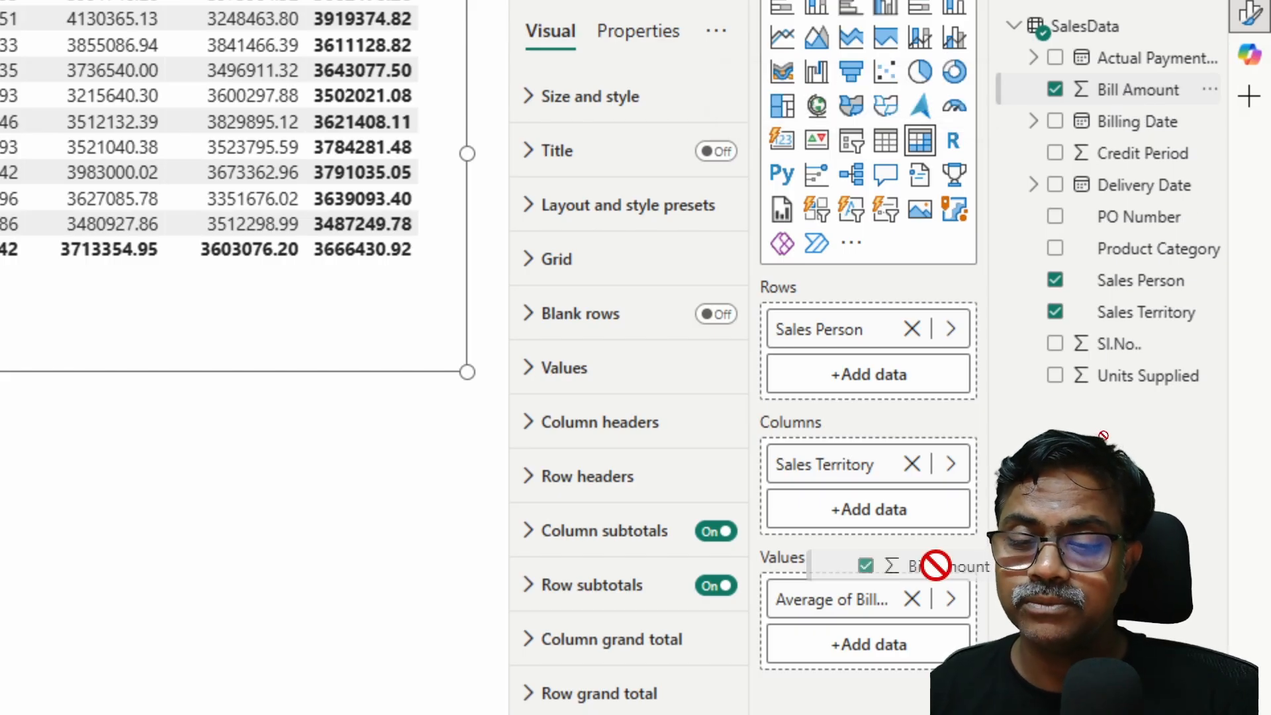
left_click_drag(933, 564, 874, 629)
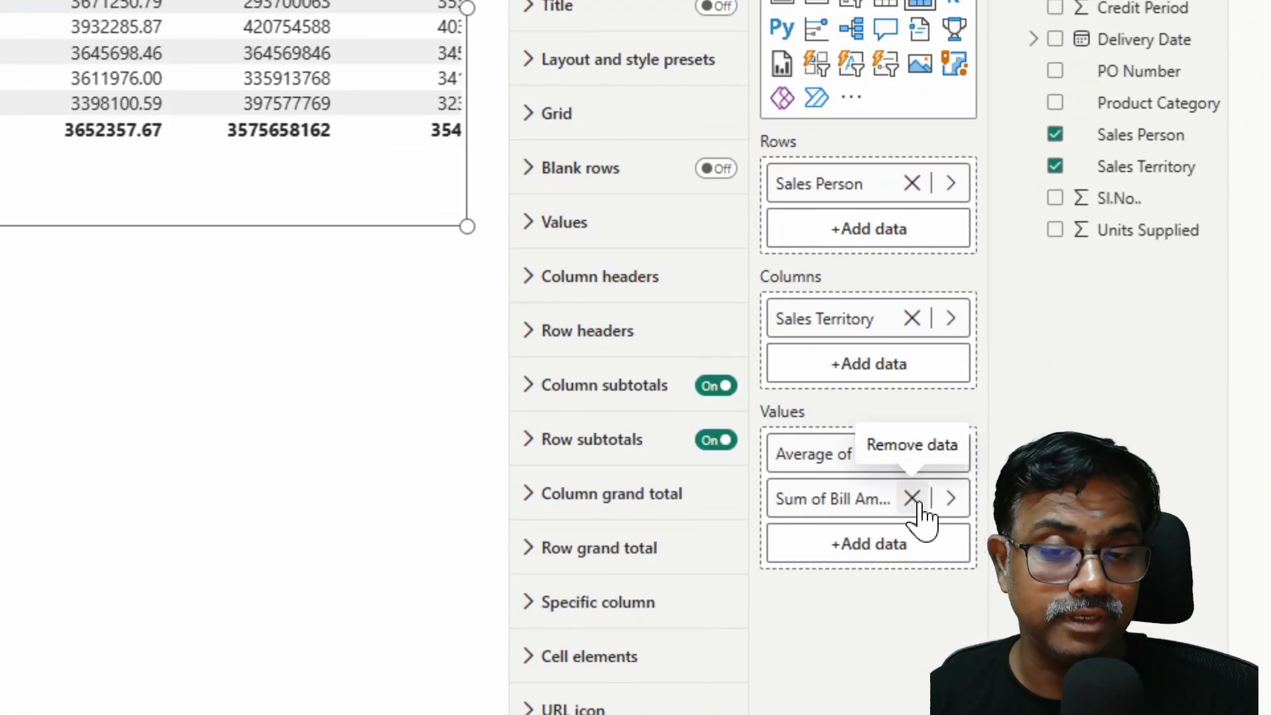
left_click(912, 498)
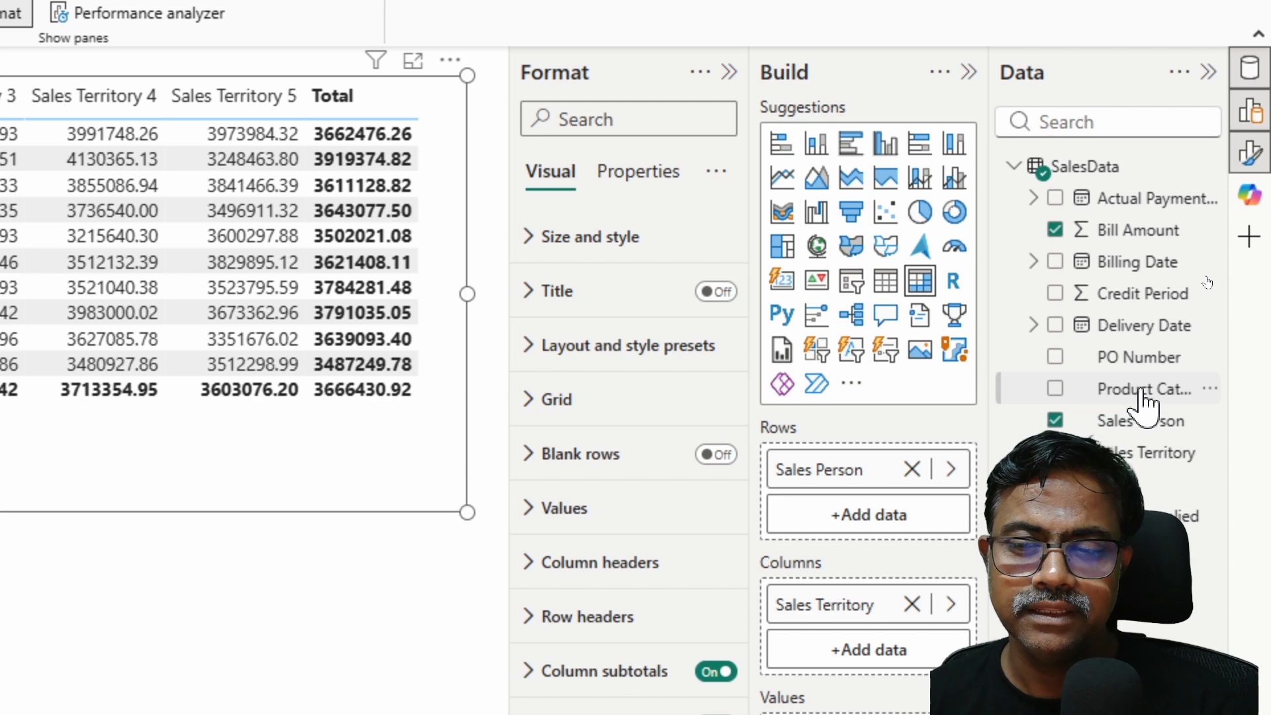
Add Product Category below Sales Person in the matrix rows and expand Sales Person 1.
left_click_drag(1141, 391, 879, 491)
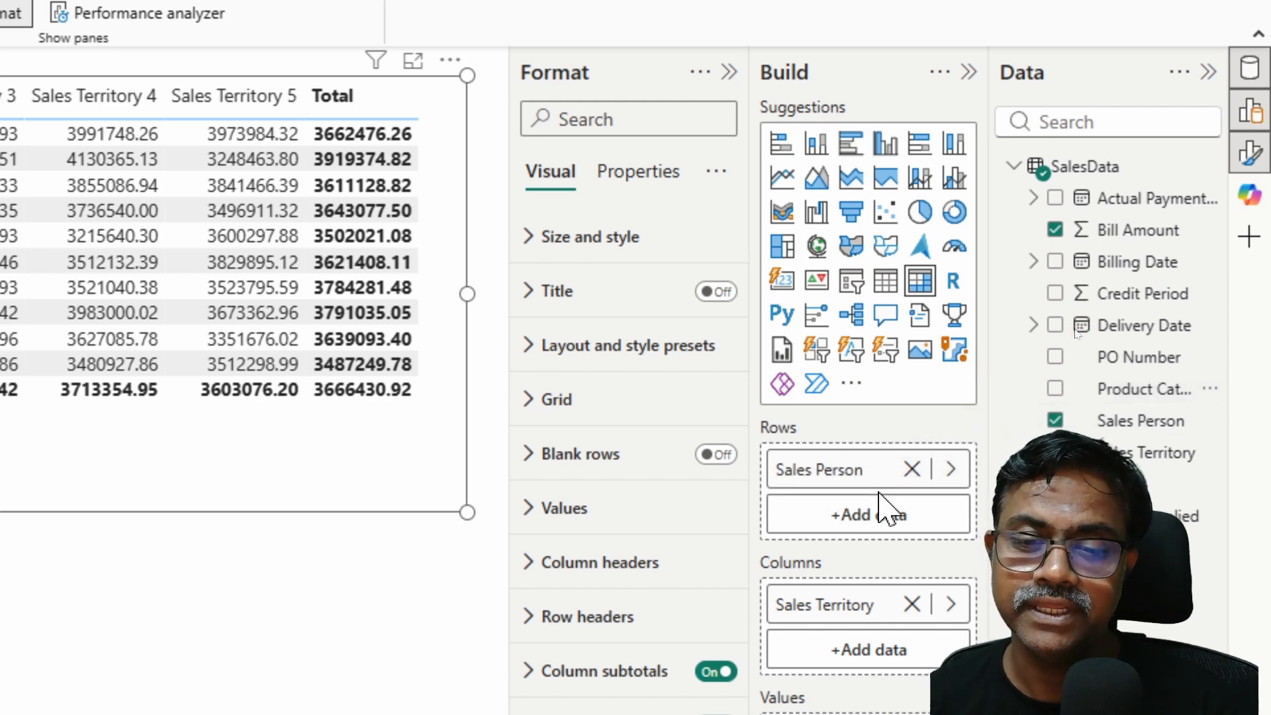
left_click_drag(1148, 398, 910, 511)
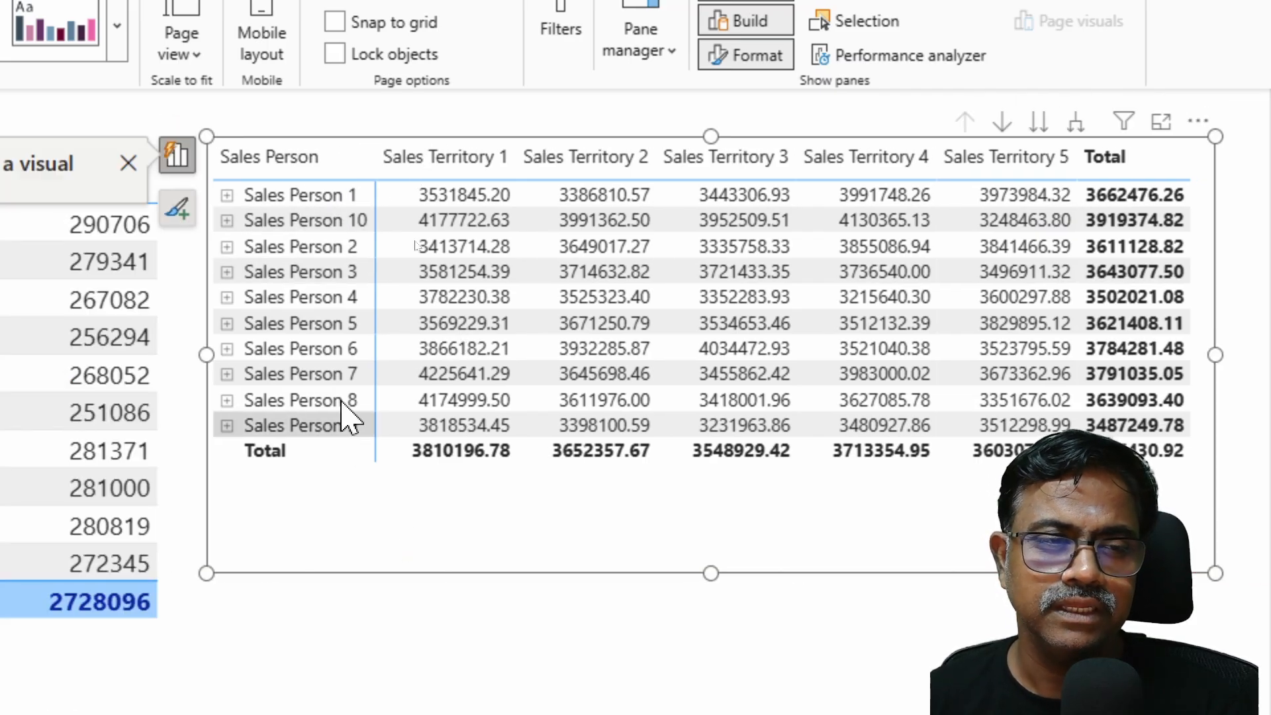
left_click(227, 194)
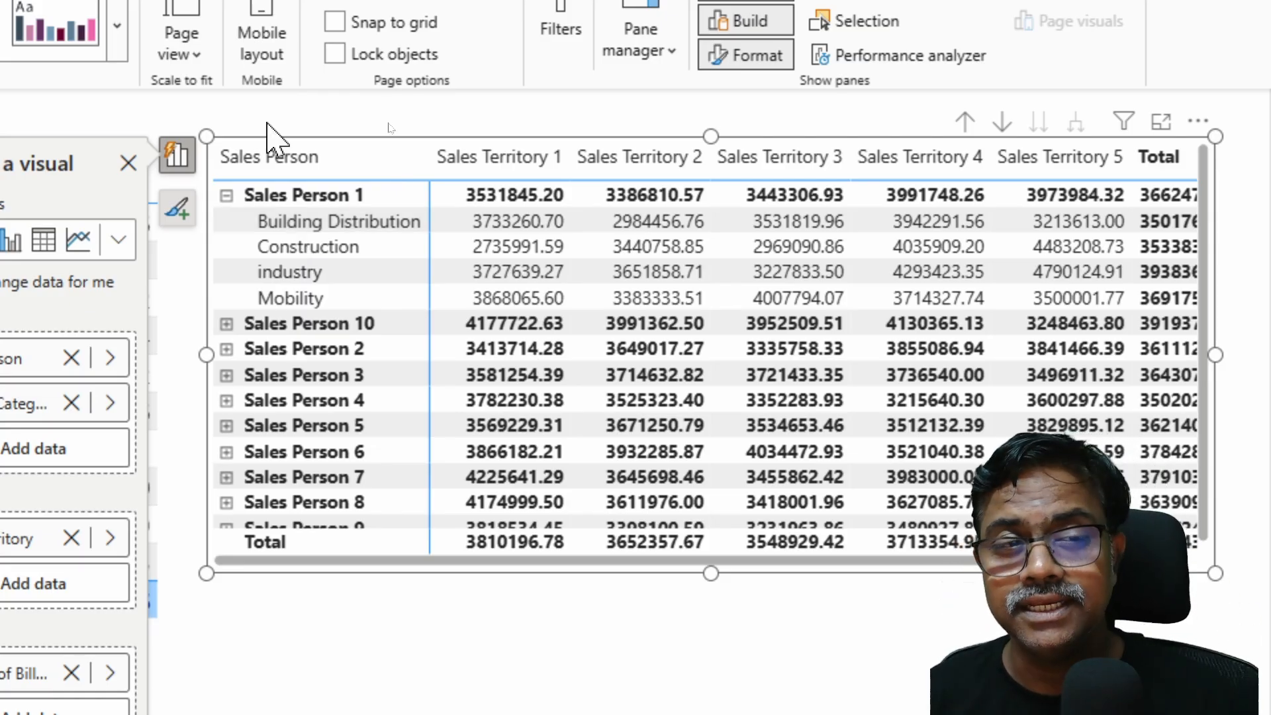
Expand the entire Sales Person level to its product categories and make the matrix taller.
right_click(258, 325)
mouse_move(301, 384)
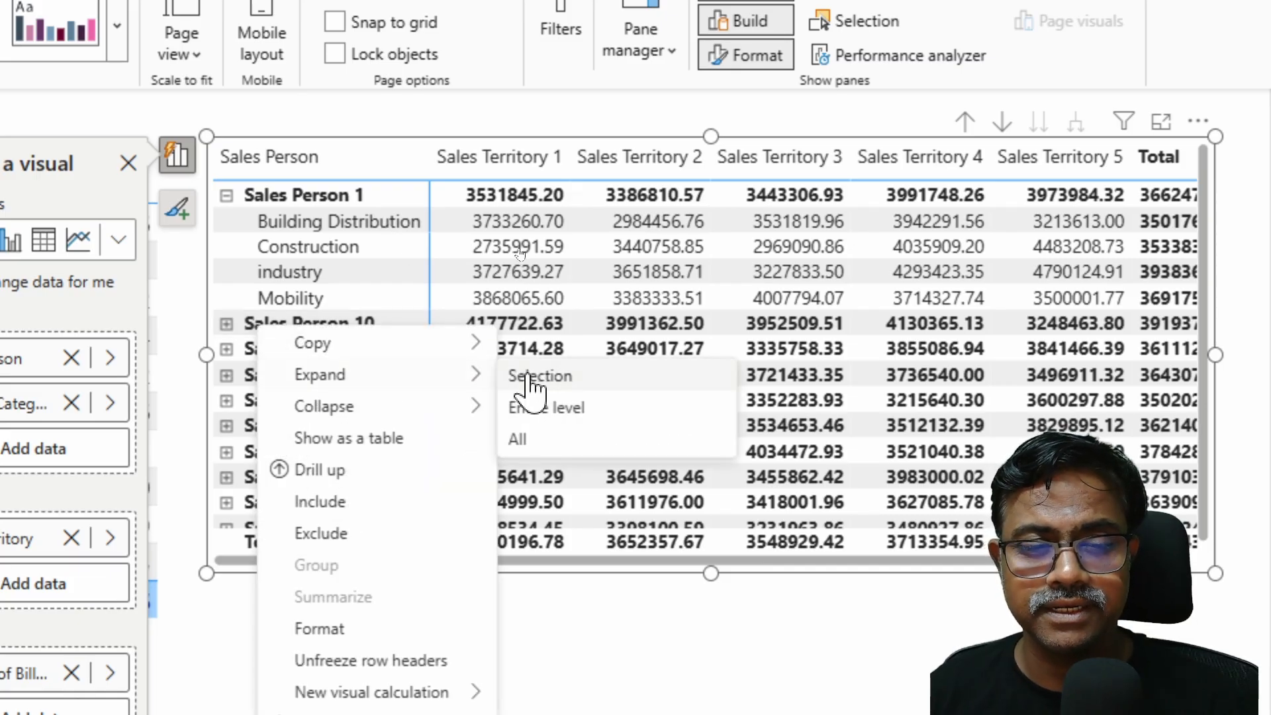
left_click(558, 420)
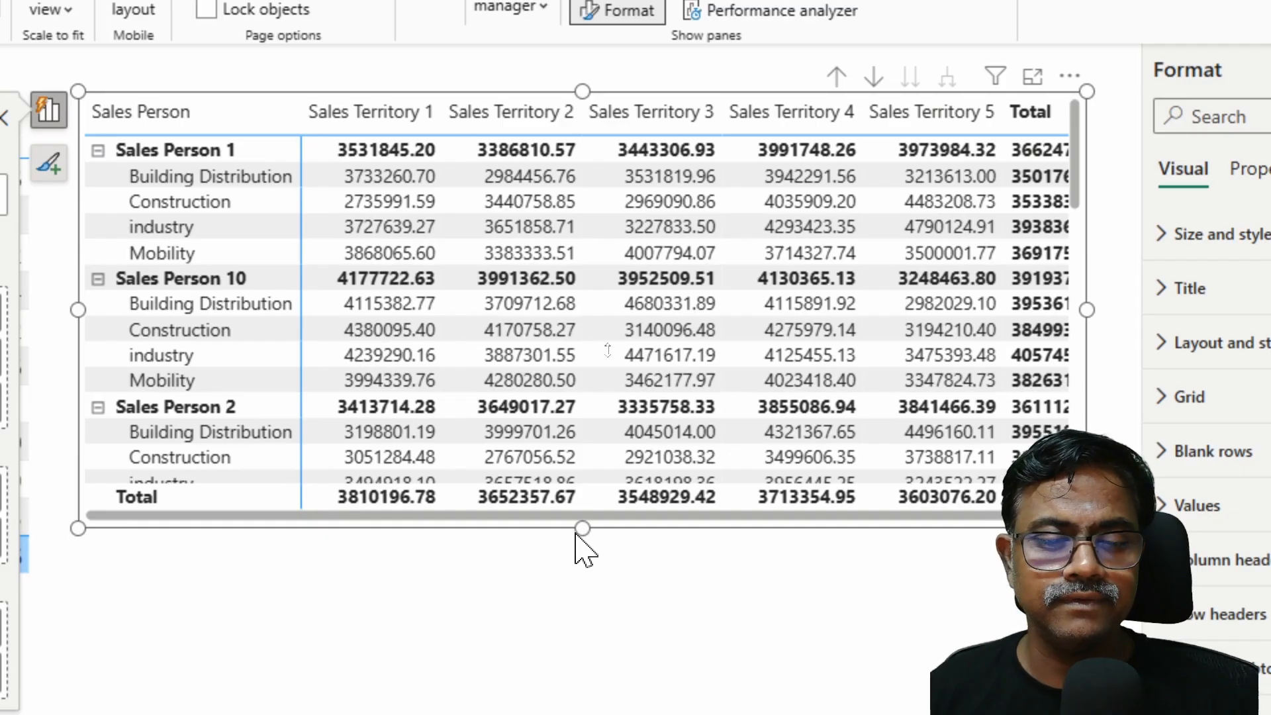
left_click_drag(578, 531, 546, 622)
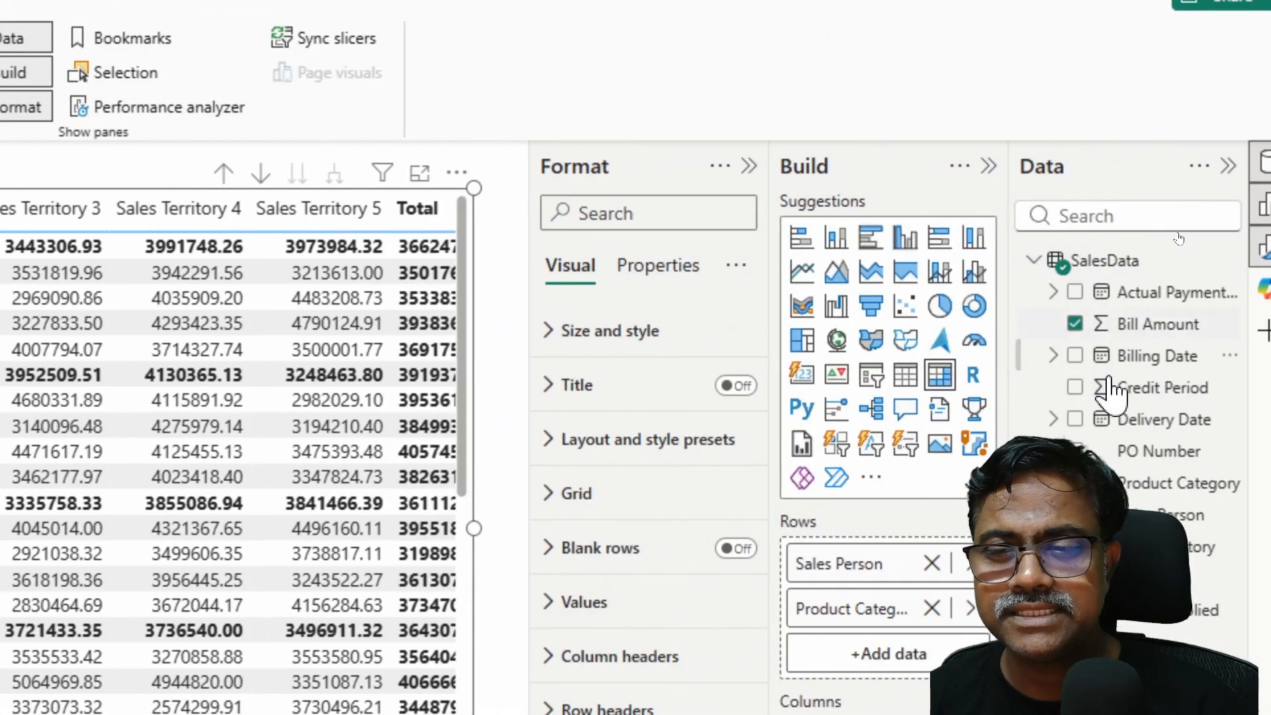
Try the Outline and Tabular layouts on the matrix, and reset its layout settings to default.
left_click(588, 460)
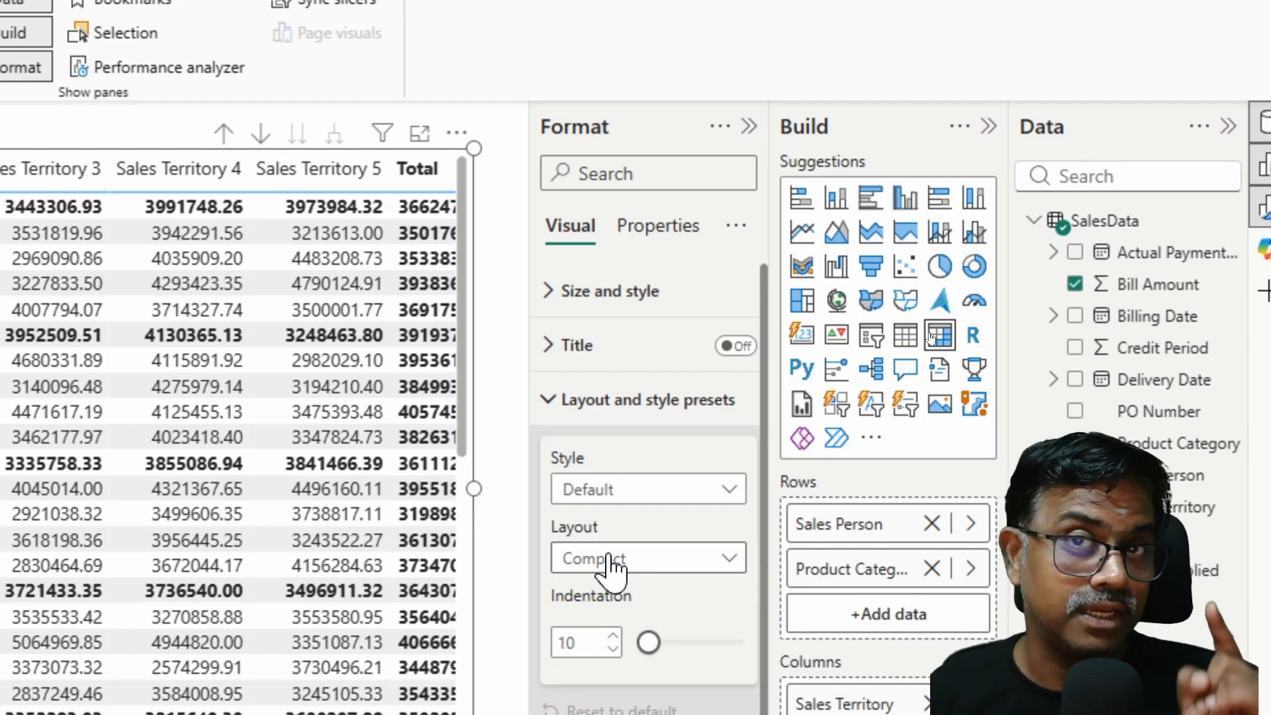
left_click(611, 561)
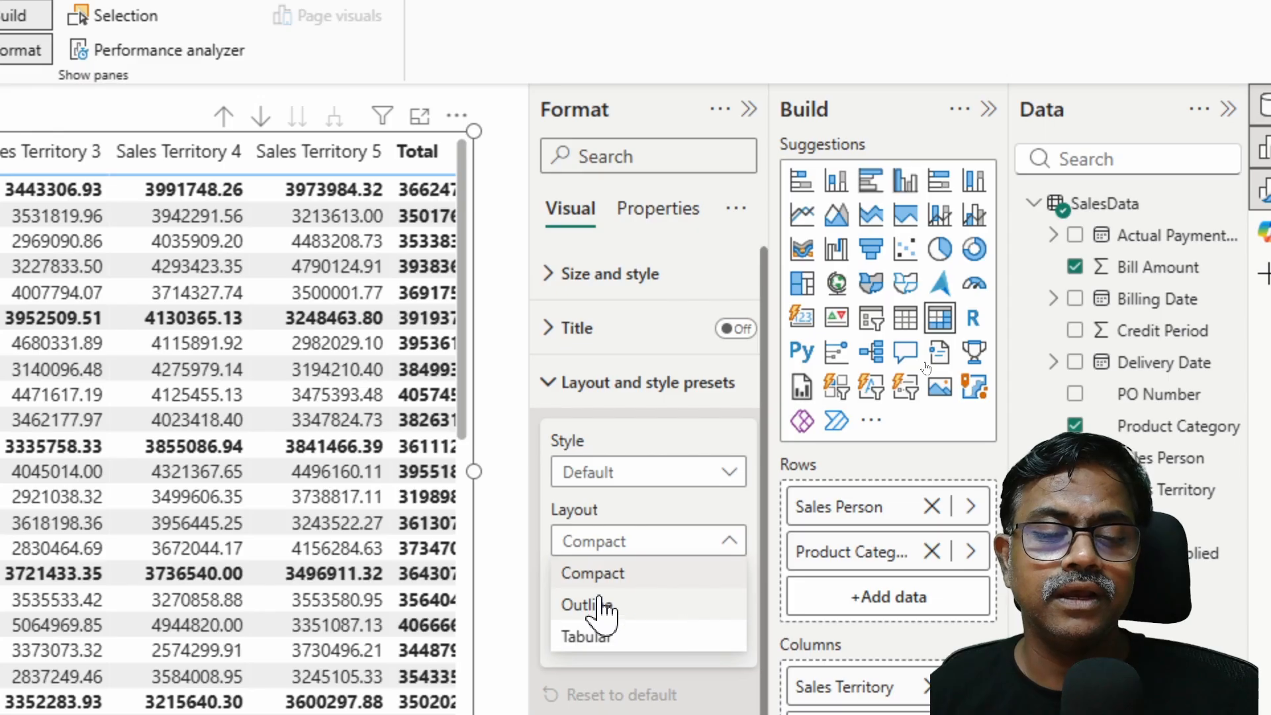
left_click(589, 622)
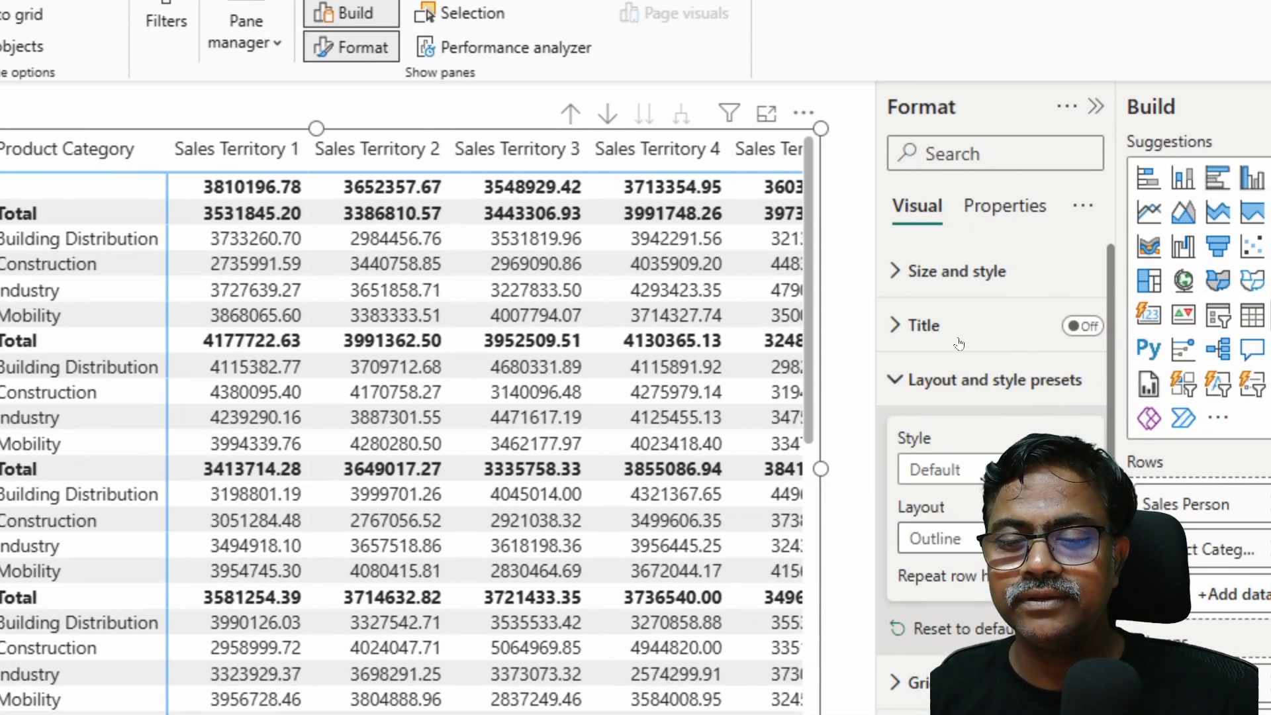
left_click(940, 538)
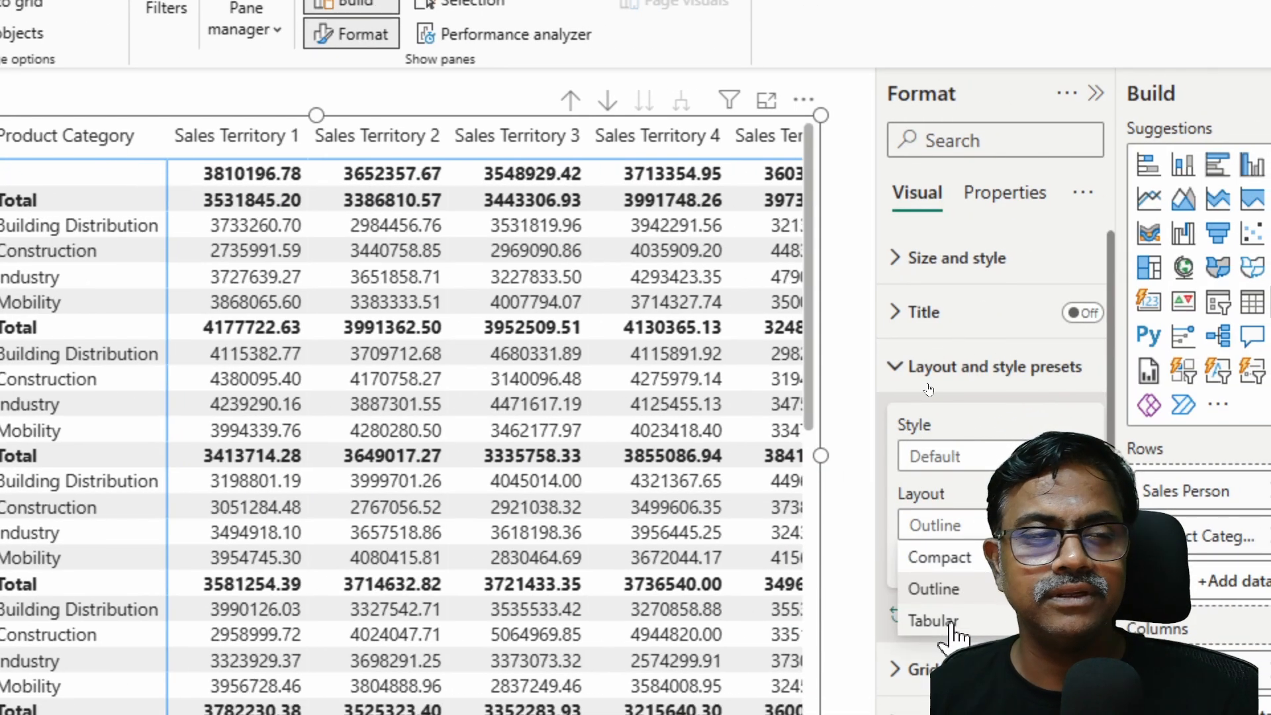
left_click(951, 622)
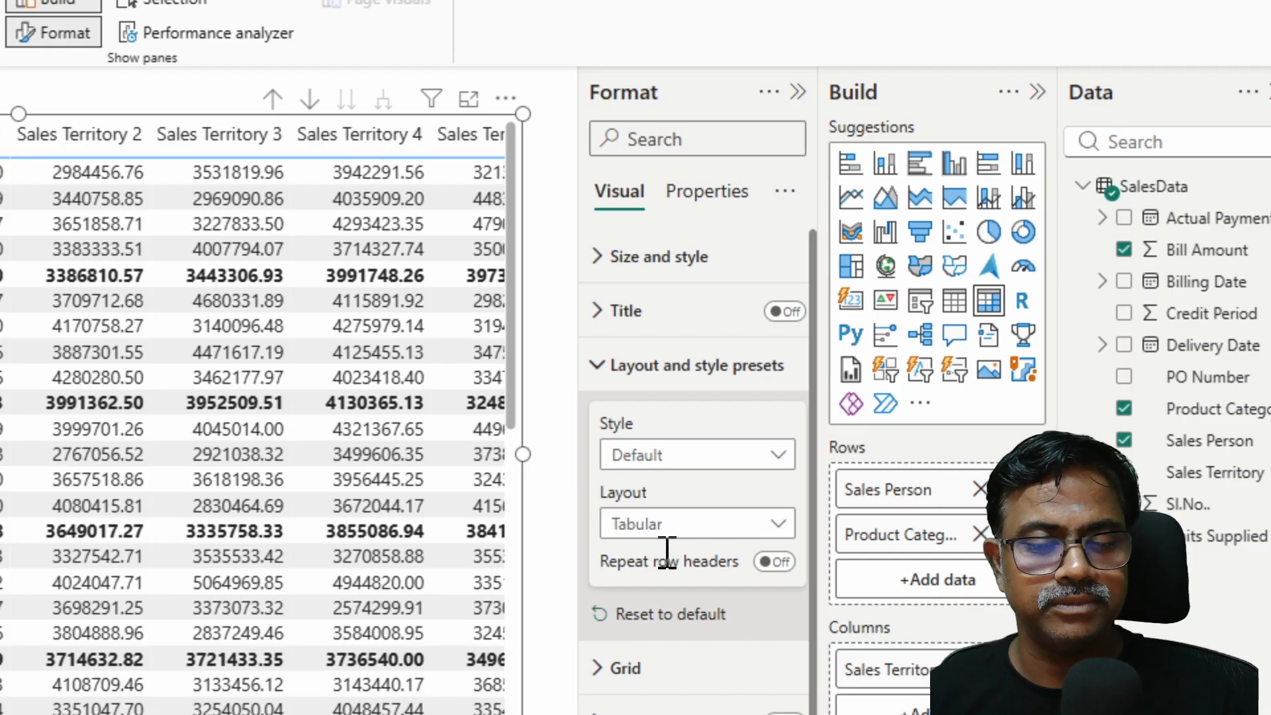
left_click(639, 617)
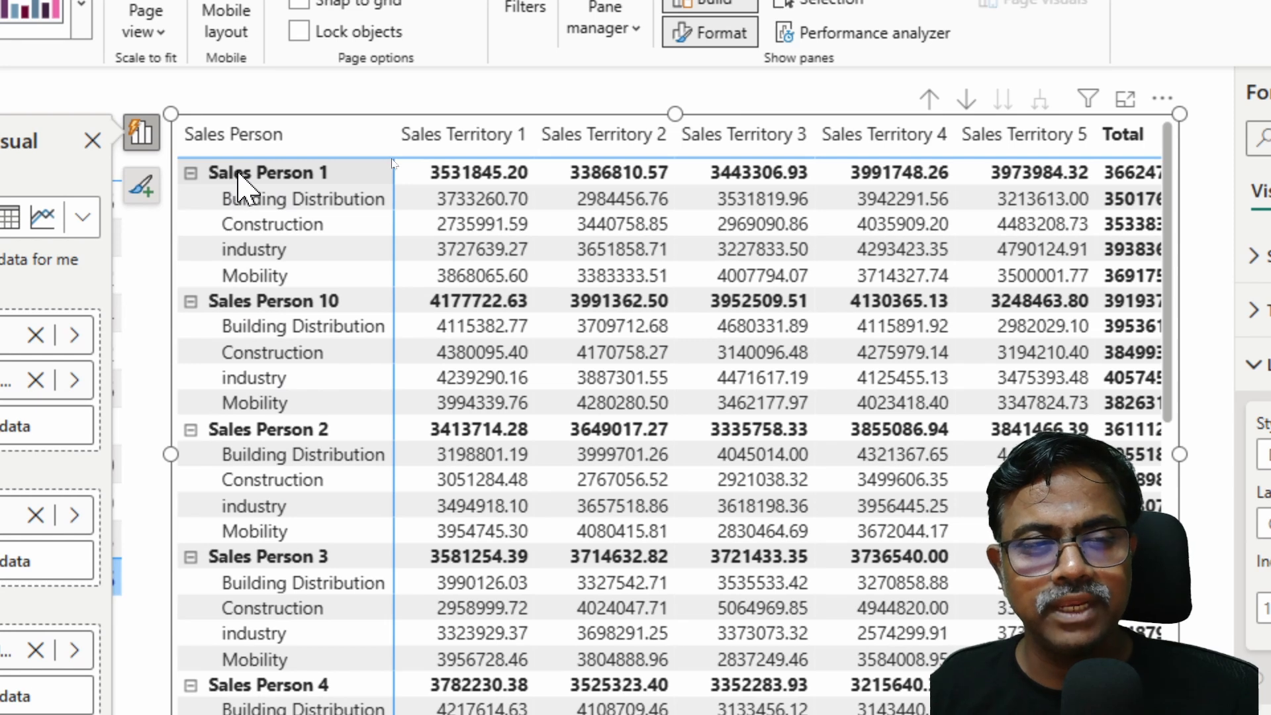
Collapse all sales person rows in the matrix and reduce its height to fit the remaining rows.
right_click(246, 189)
mouse_move(318, 255)
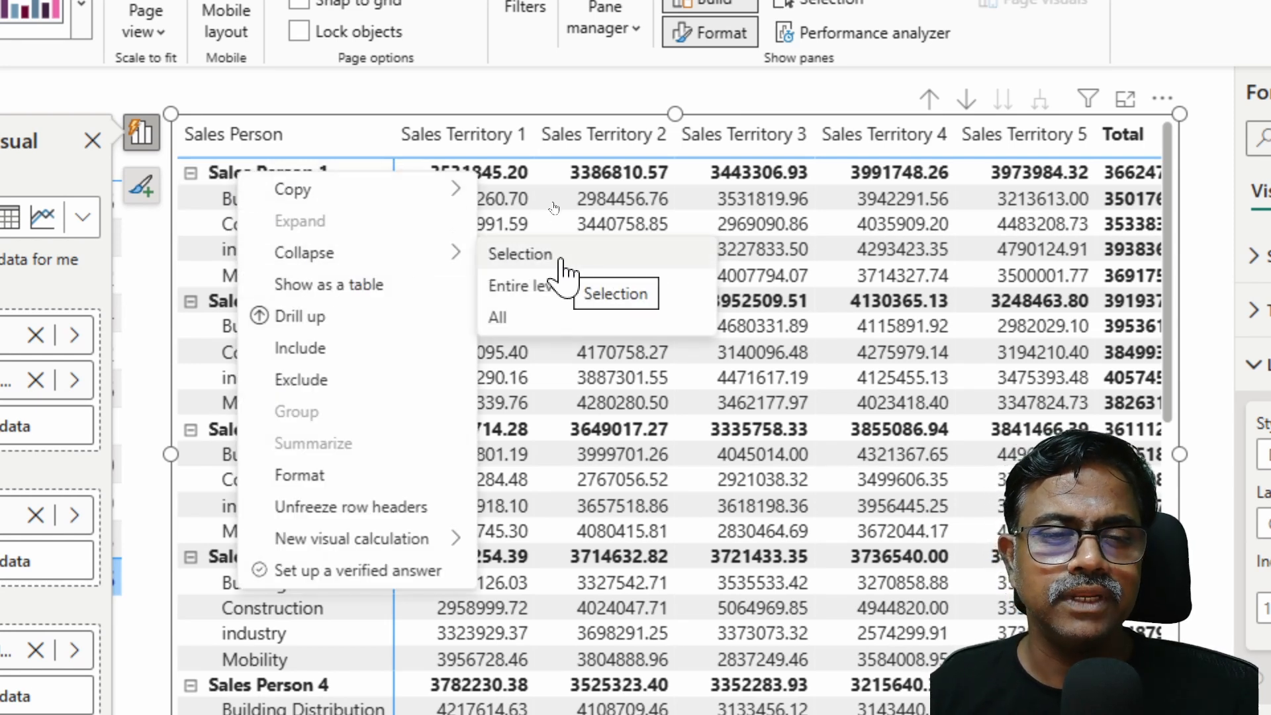
left_click(534, 321)
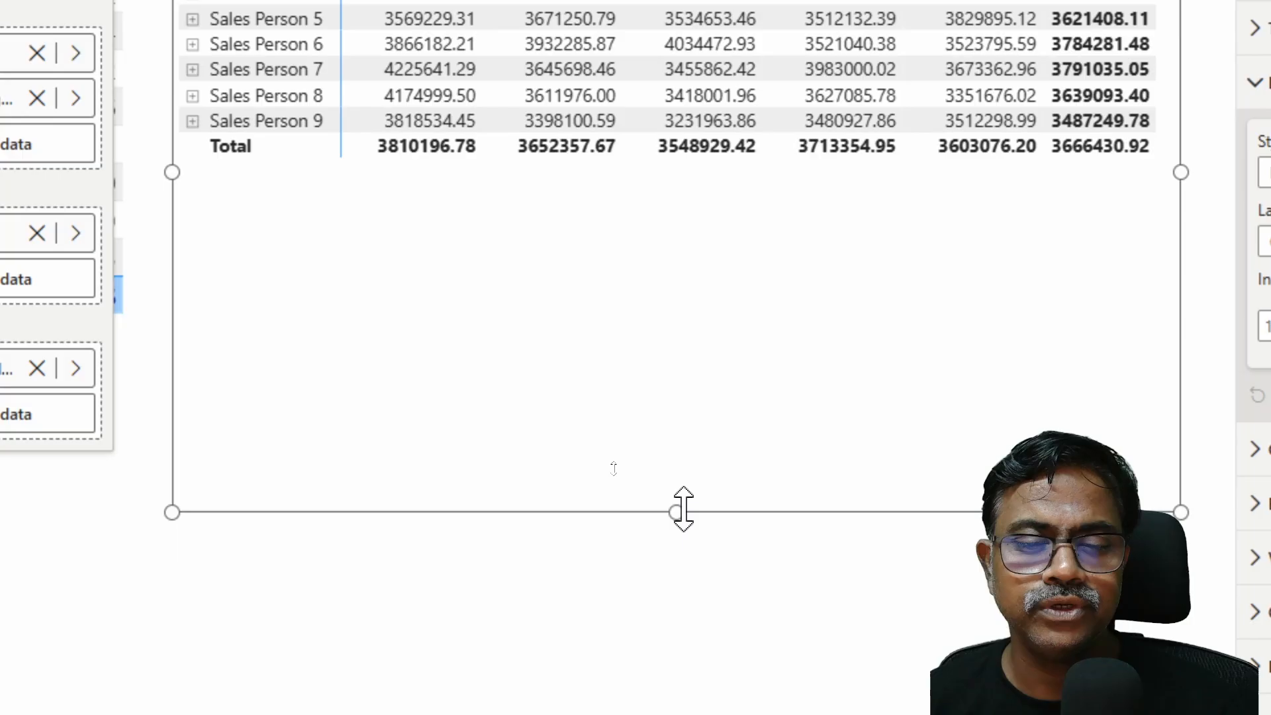
left_click_drag(684, 510, 676, 192)
left_click_drag(766, 172, 766, 363)
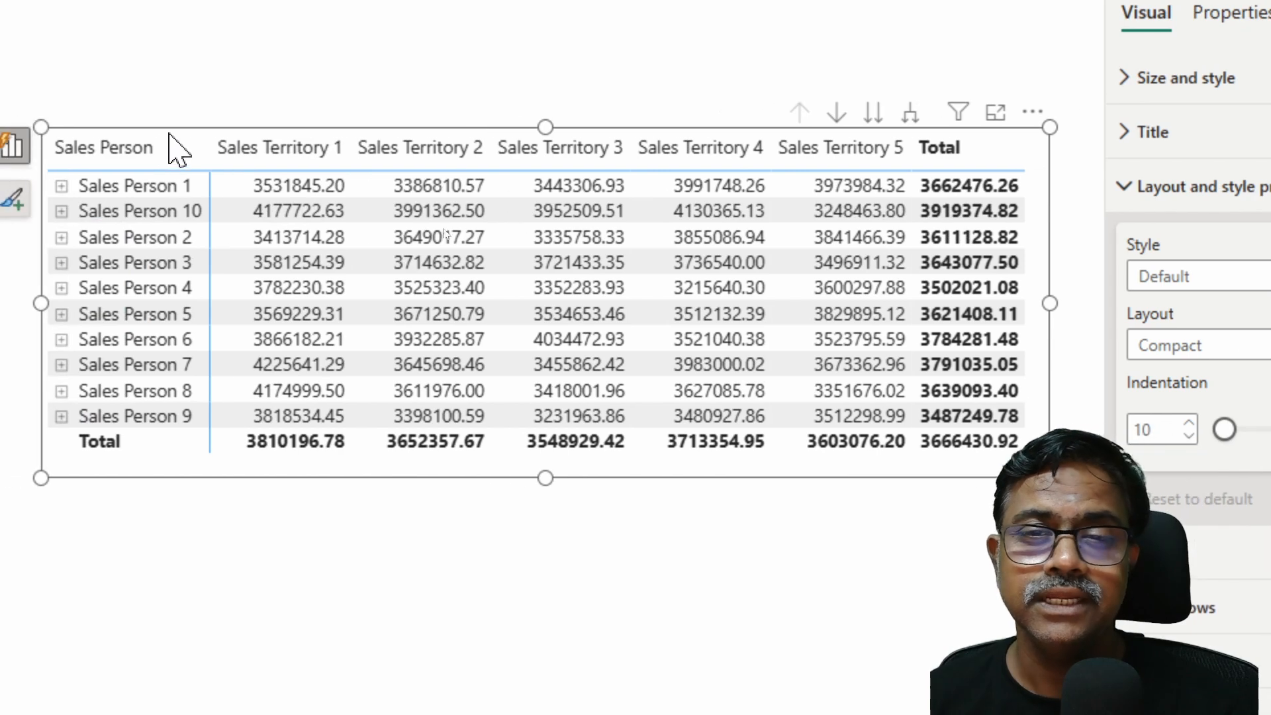
Turn on drill-down mode for the matrix and switch all rows to the next hierarchy level, Product Category.
left_click(838, 118)
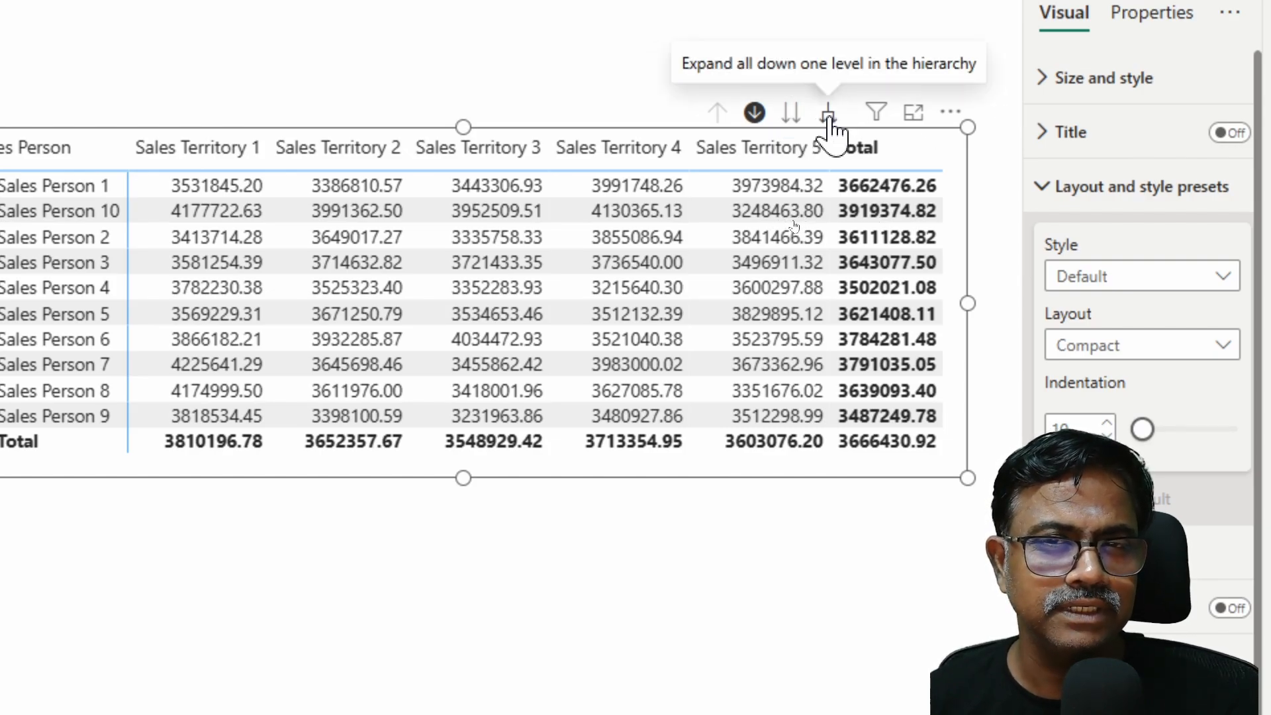
left_click(792, 126)
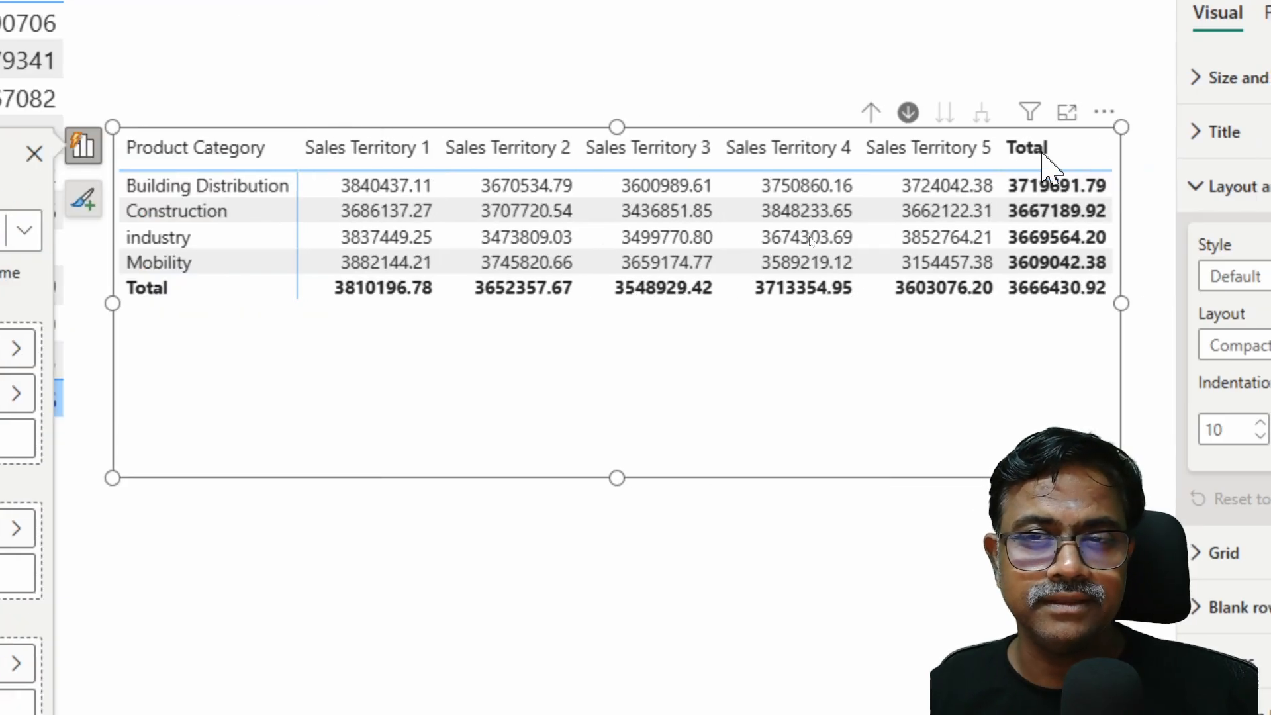
Drill the matrix up, expand all sales persons to product categories, make it taller, and return to Sales Person level with drill-down mode off.
left_click(882, 121)
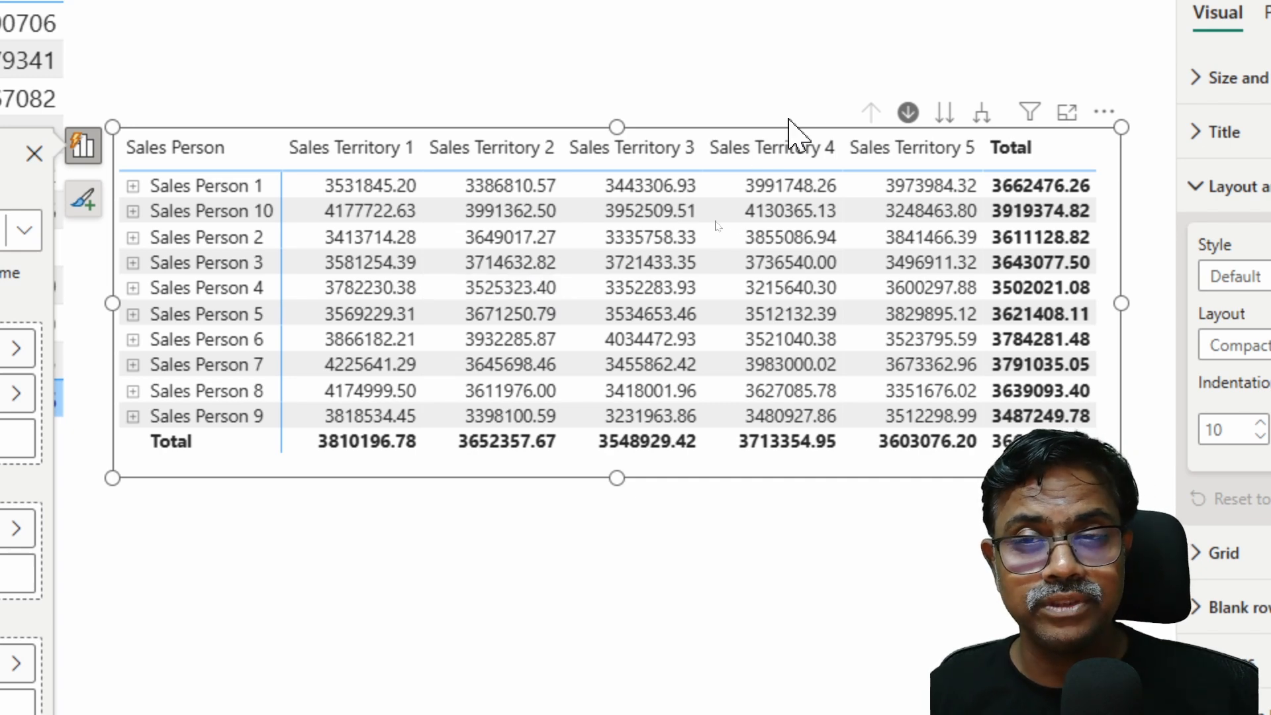
left_click(982, 114)
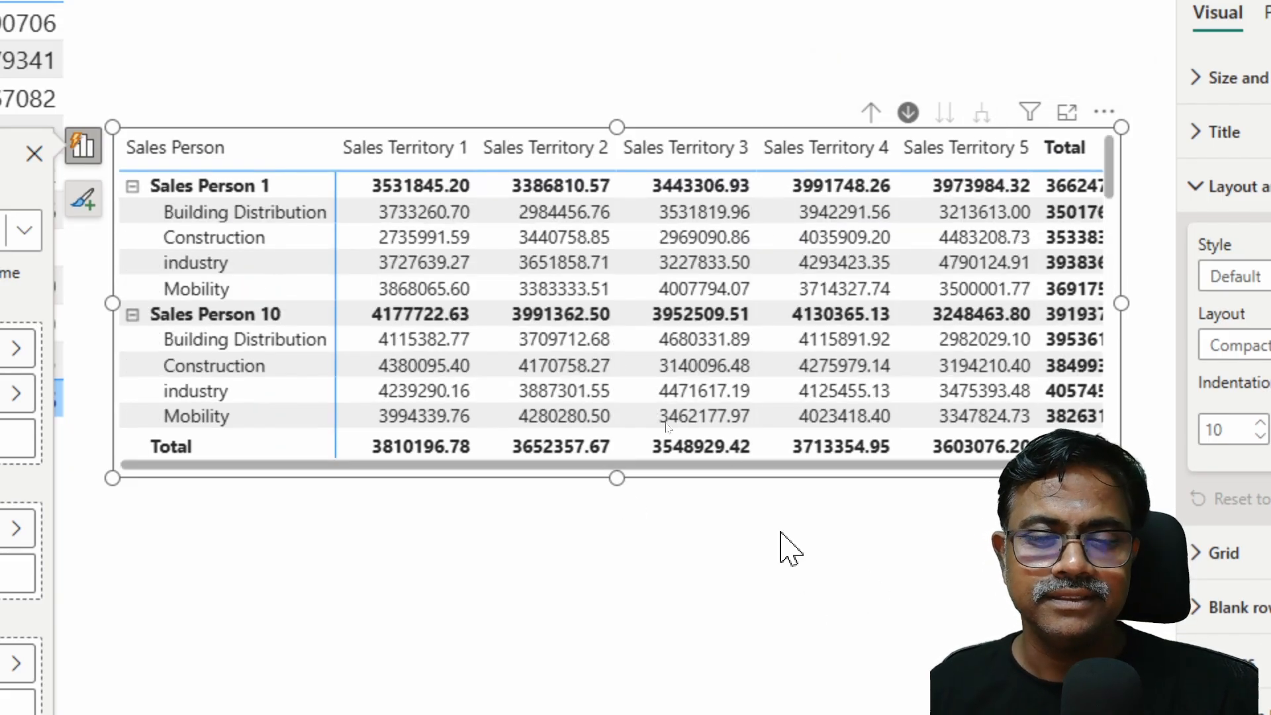
left_click_drag(617, 478, 618, 689)
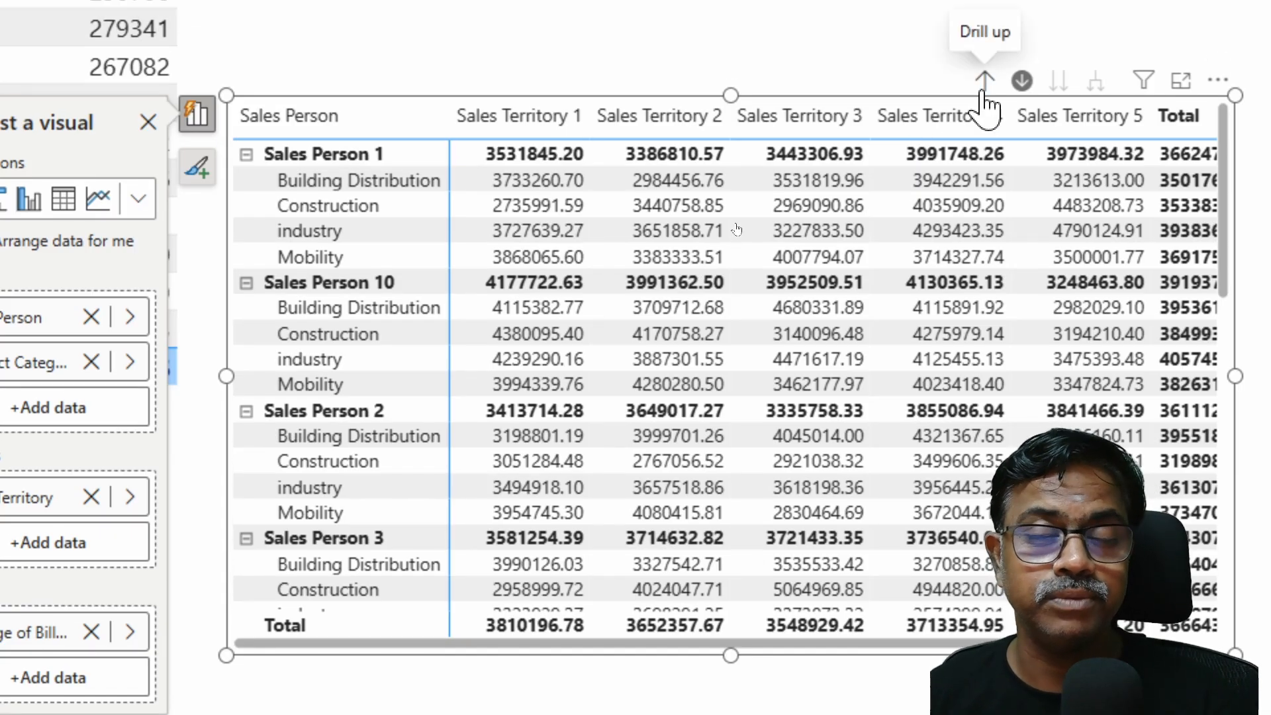
left_click(984, 91)
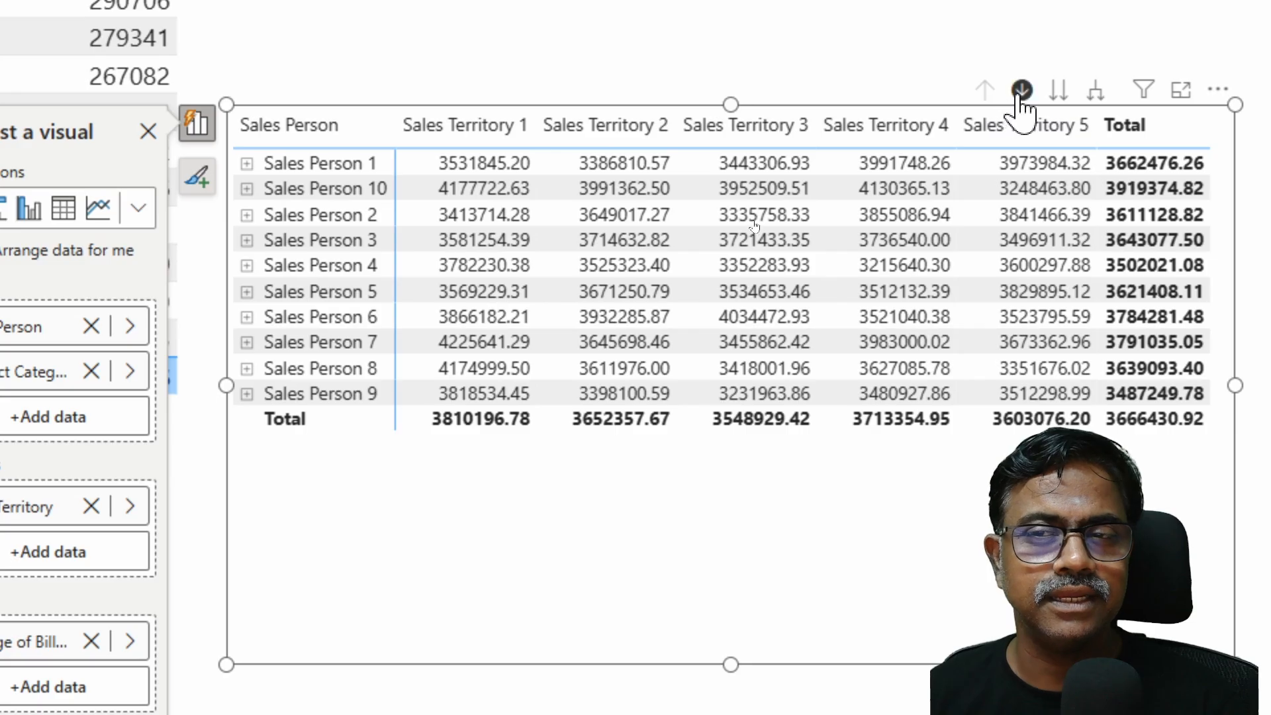
left_click(1021, 90)
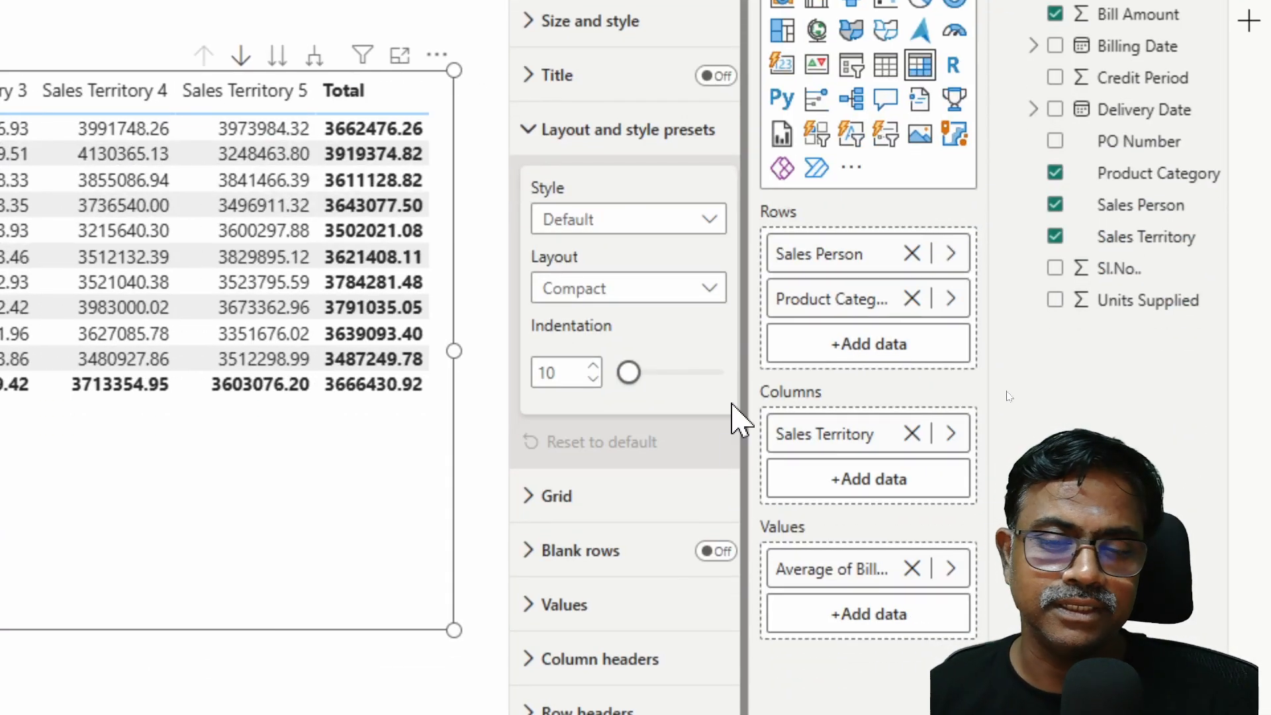
Move Sales Territory from the matrix columns to the rows below Product Category, and shrink the matrix around its content.
left_click_drag(795, 442, 792, 332)
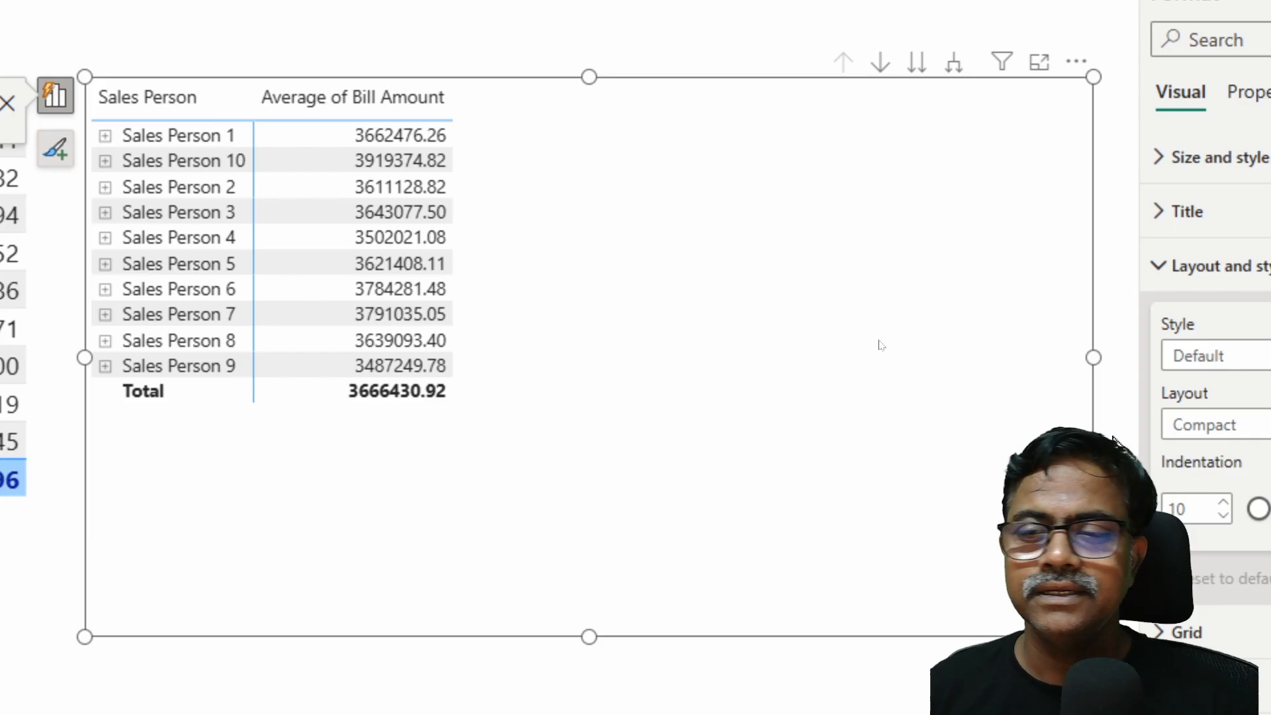
left_click_drag(1093, 357, 547, 344)
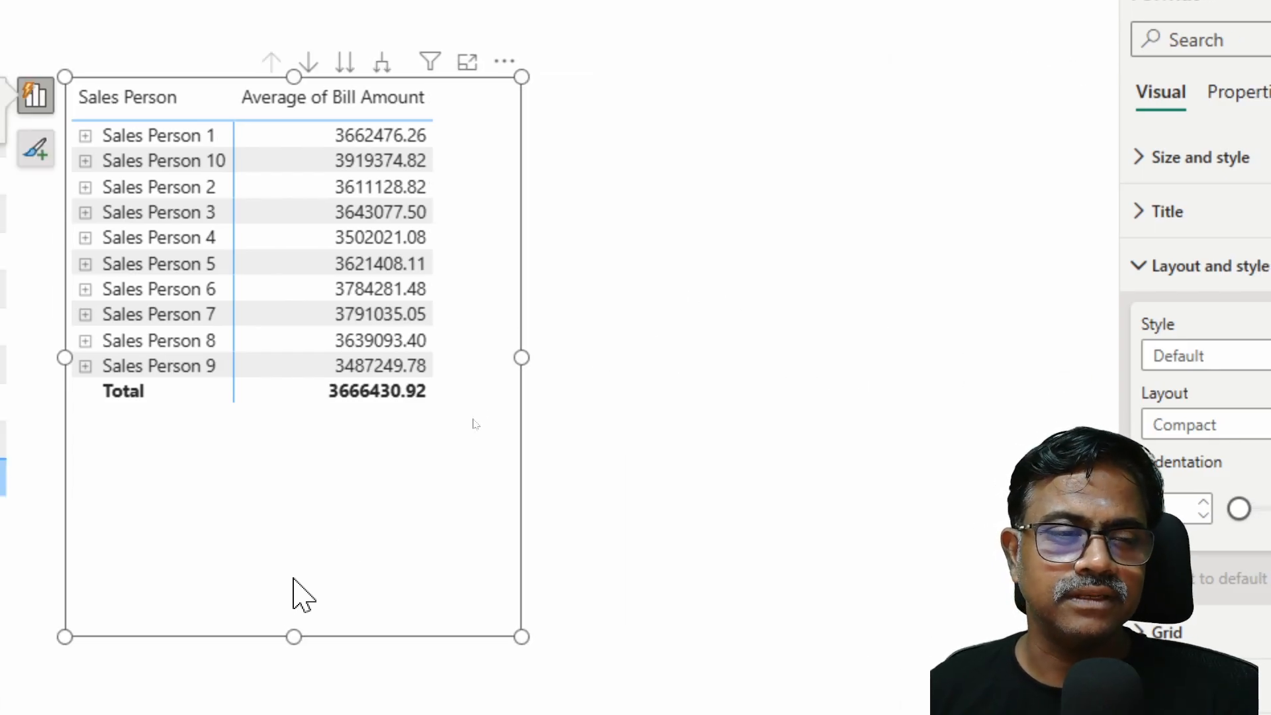
left_click_drag(295, 635, 304, 472)
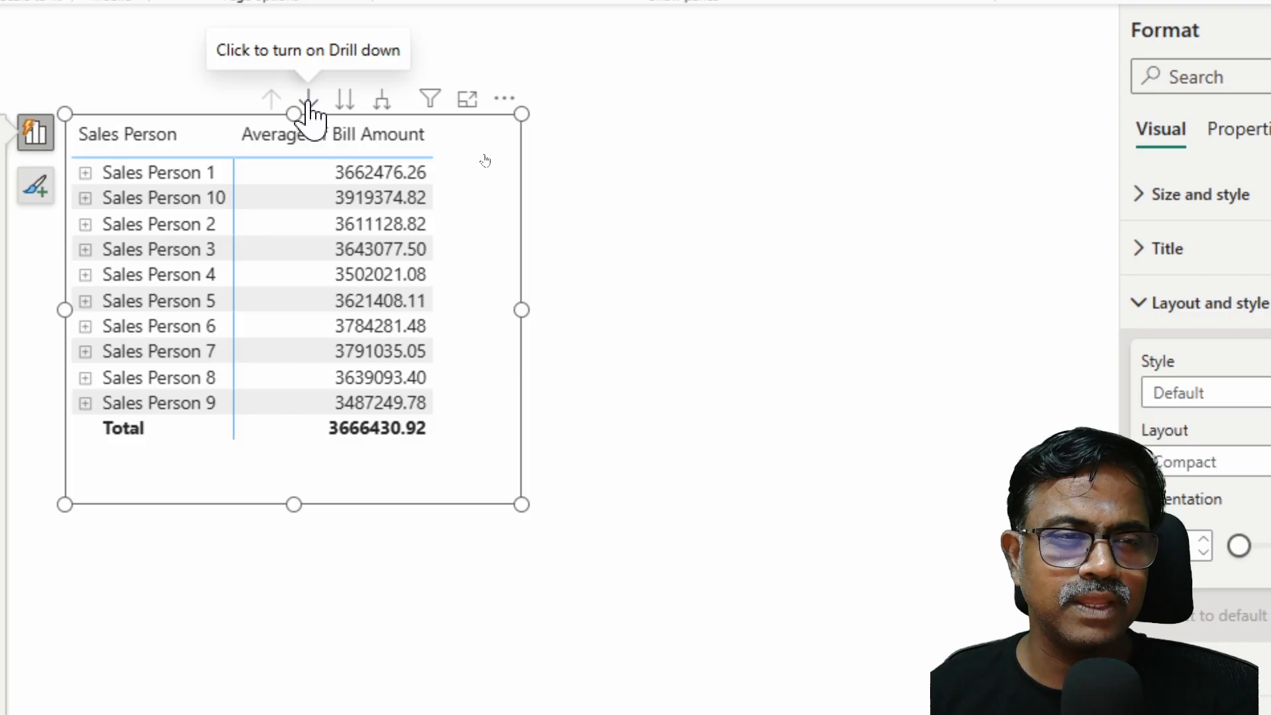
In drill-down mode, switch the whole matrix to Product Category and Sales Territory, and drill back up to Sales Person.
left_click(309, 106)
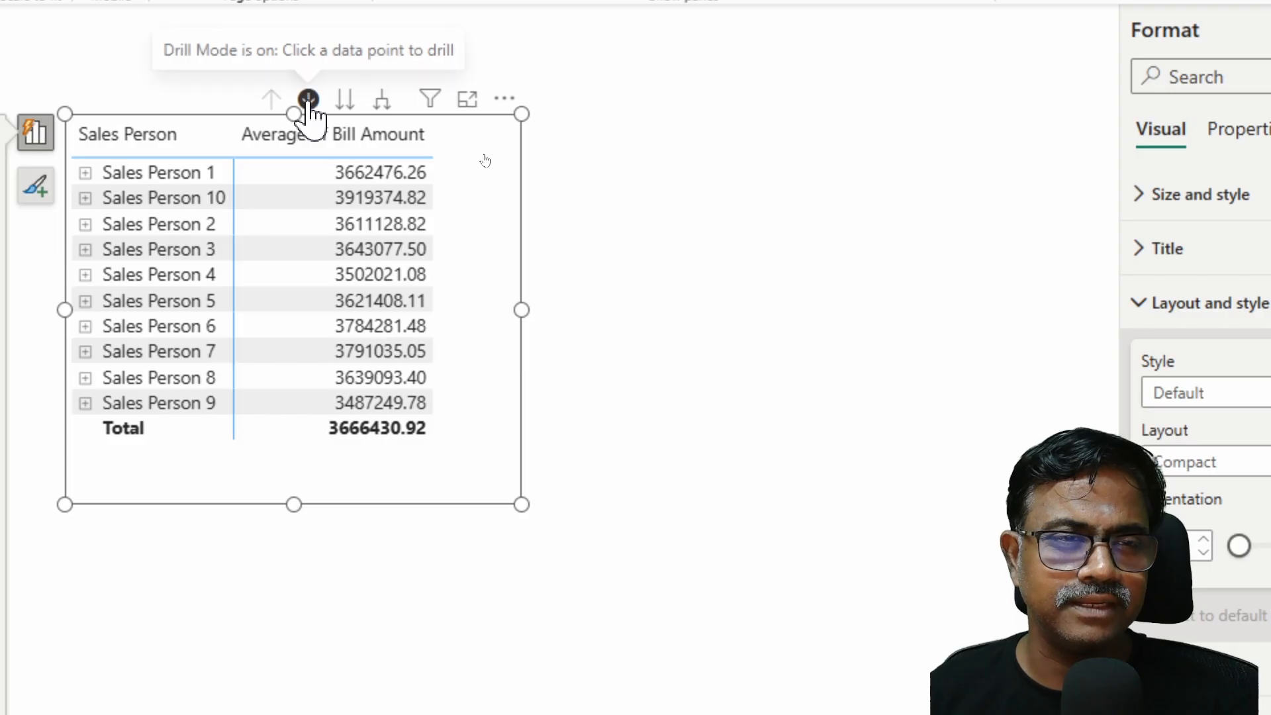
left_click(345, 102)
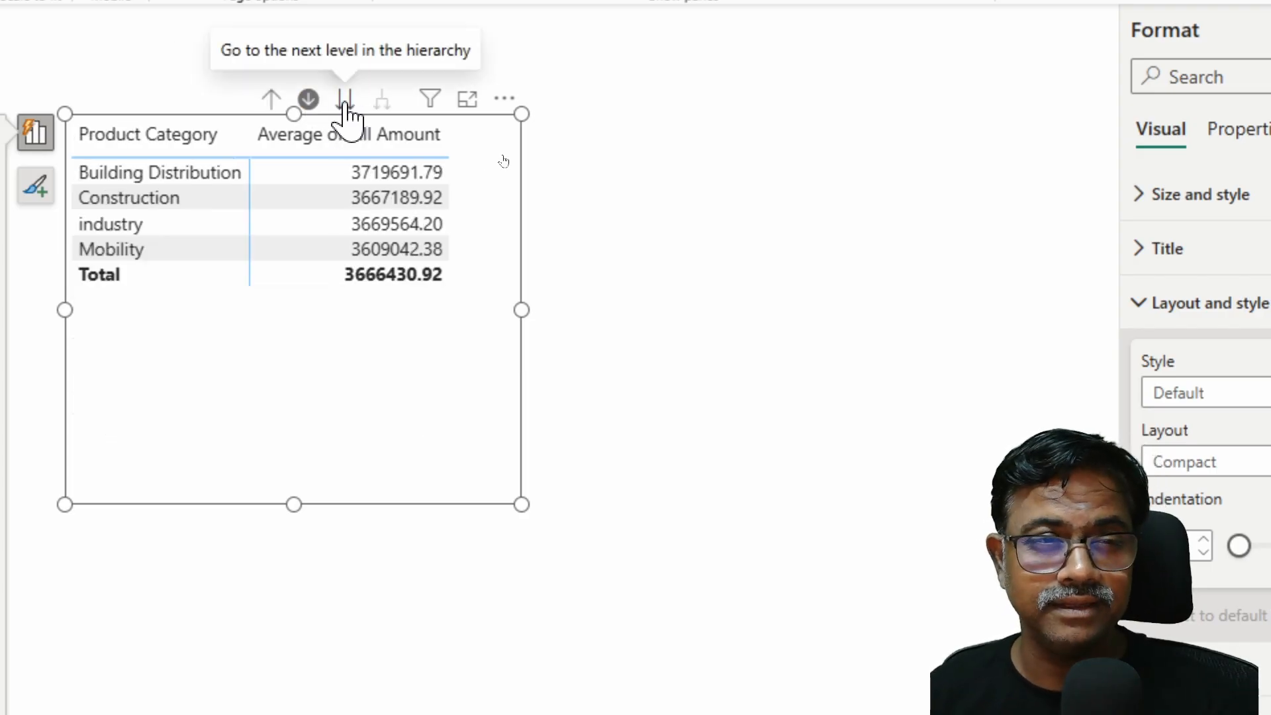
left_click(345, 102)
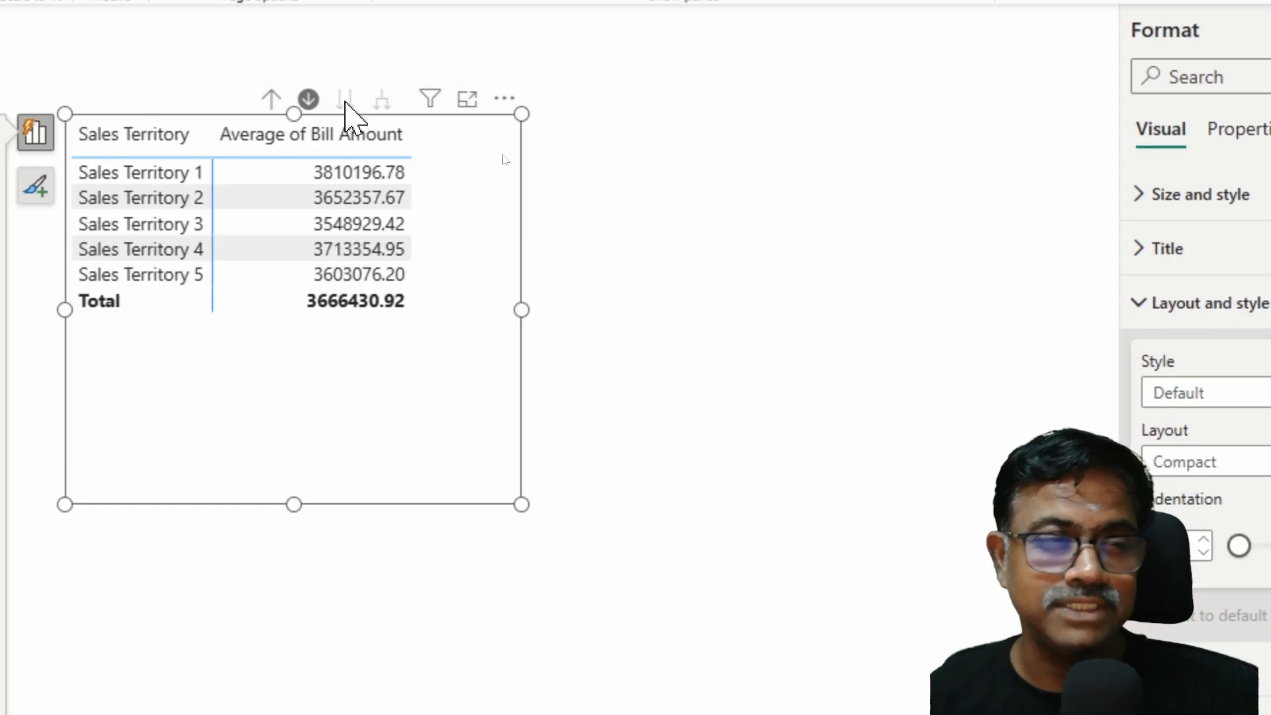
left_click(272, 99)
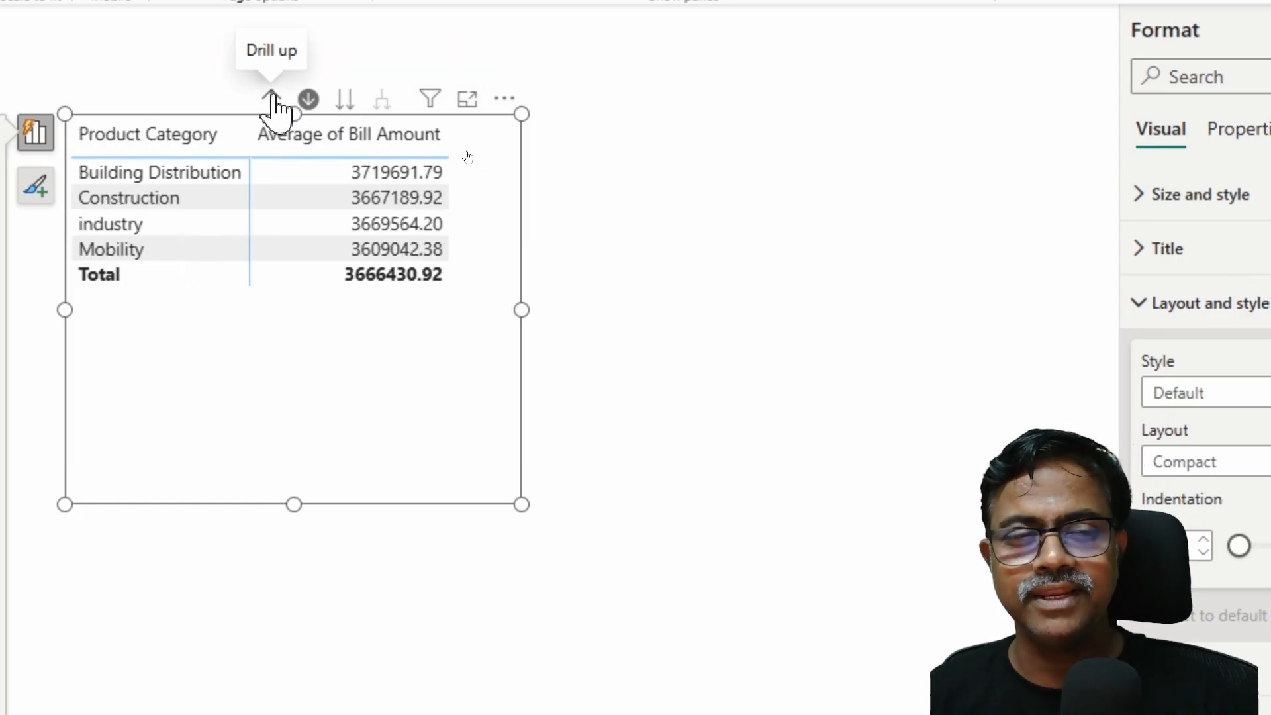
left_click(272, 100)
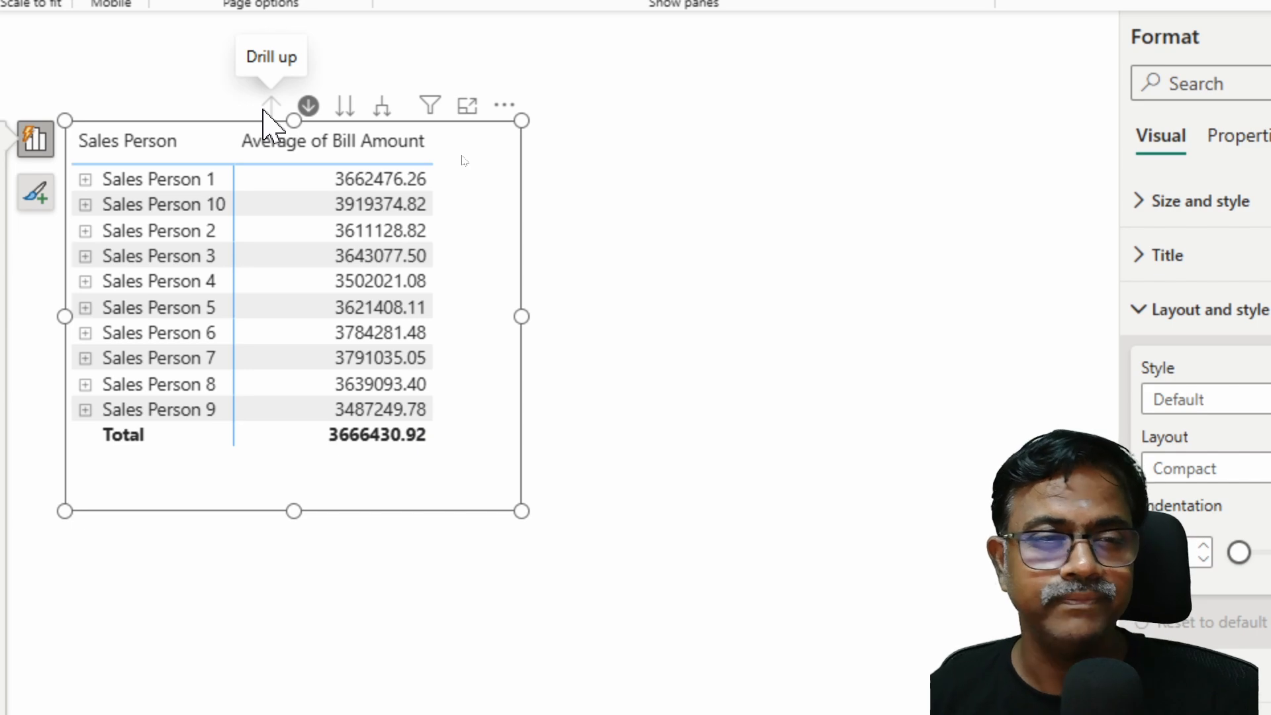
Expand all matrix rows through Product Category to Sales Territory in an enlarged matrix, drill back up to Sales Person, and turn off drill-down mode.
left_click(382, 108)
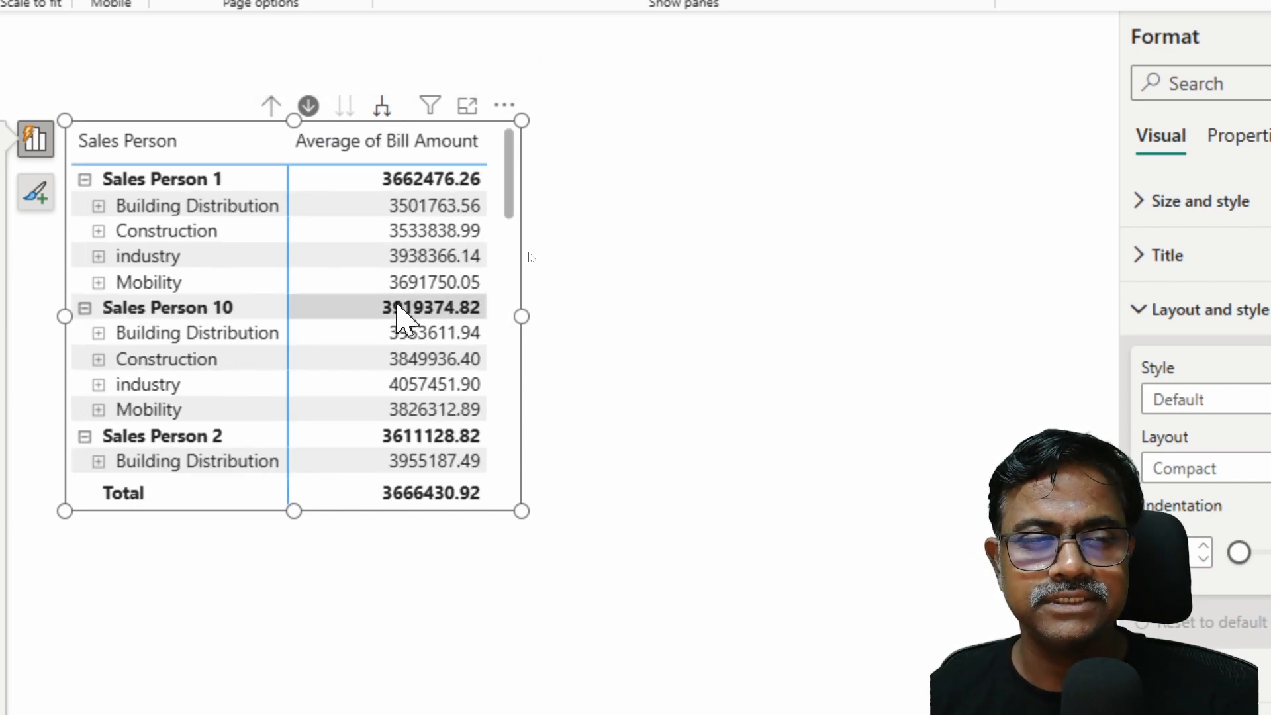
left_click_drag(522, 512, 663, 624)
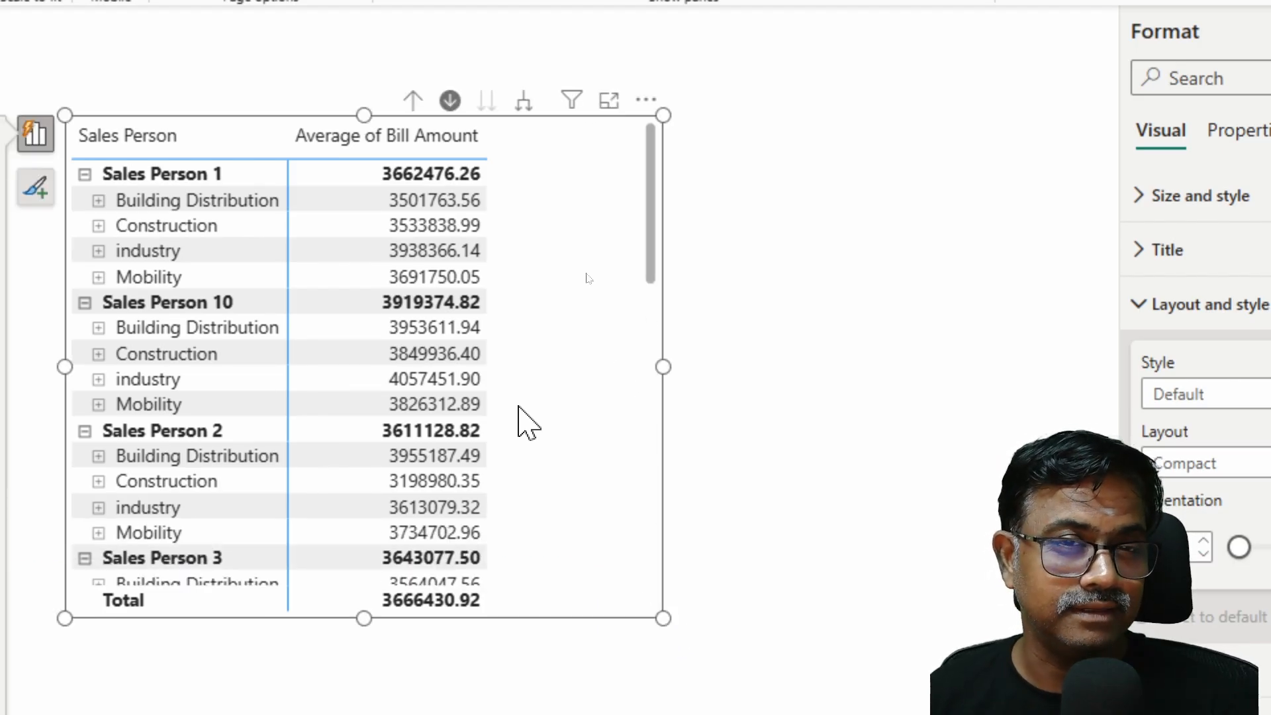
left_click(523, 106)
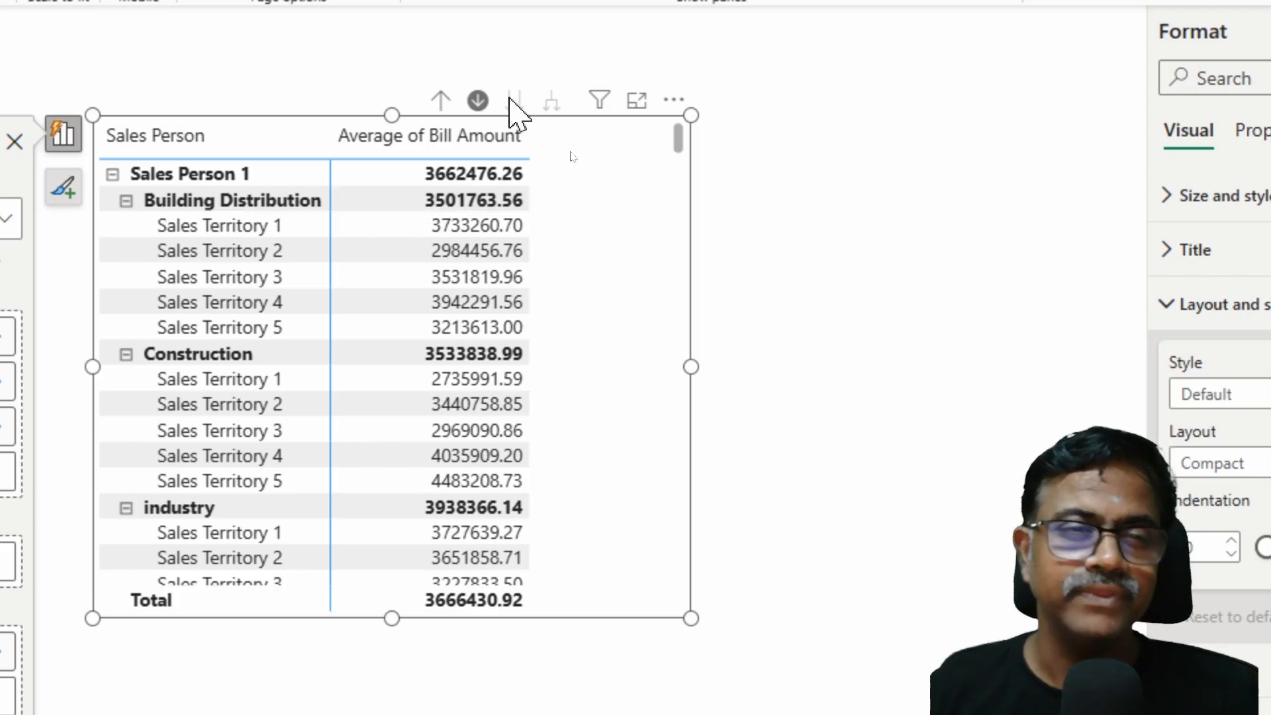
left_click(435, 110)
left_click(435, 109)
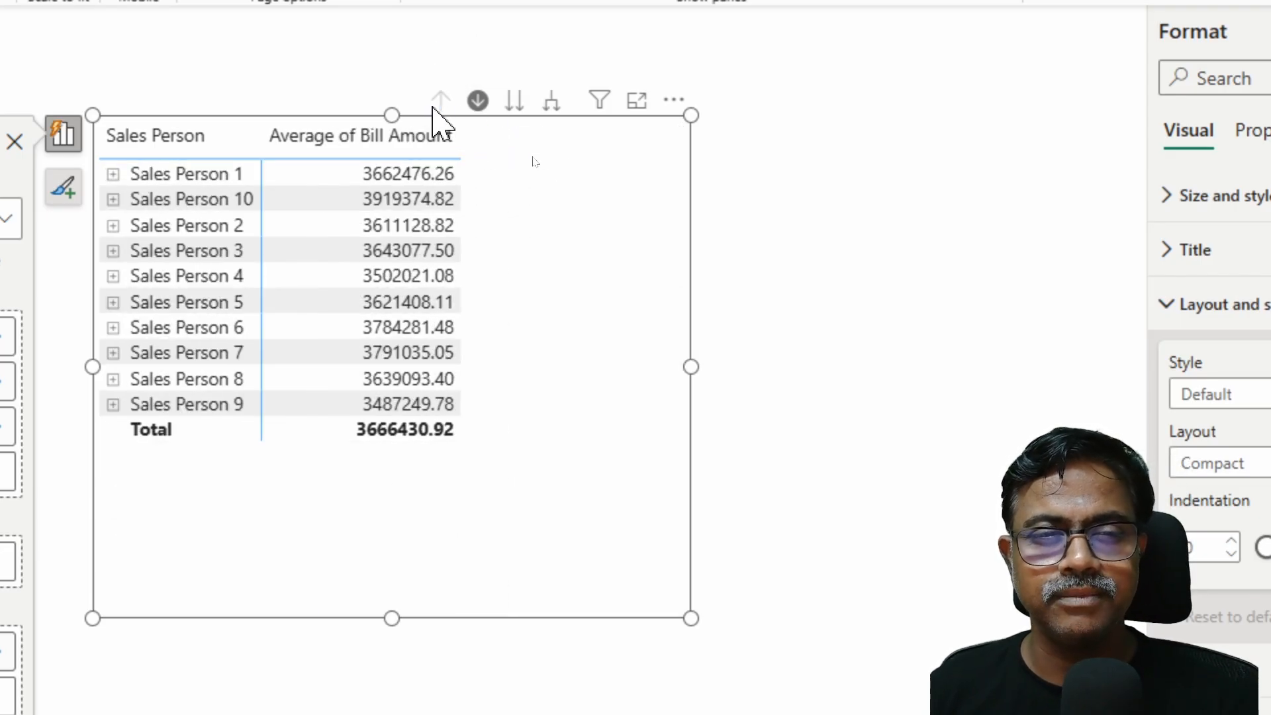
left_click(488, 110)
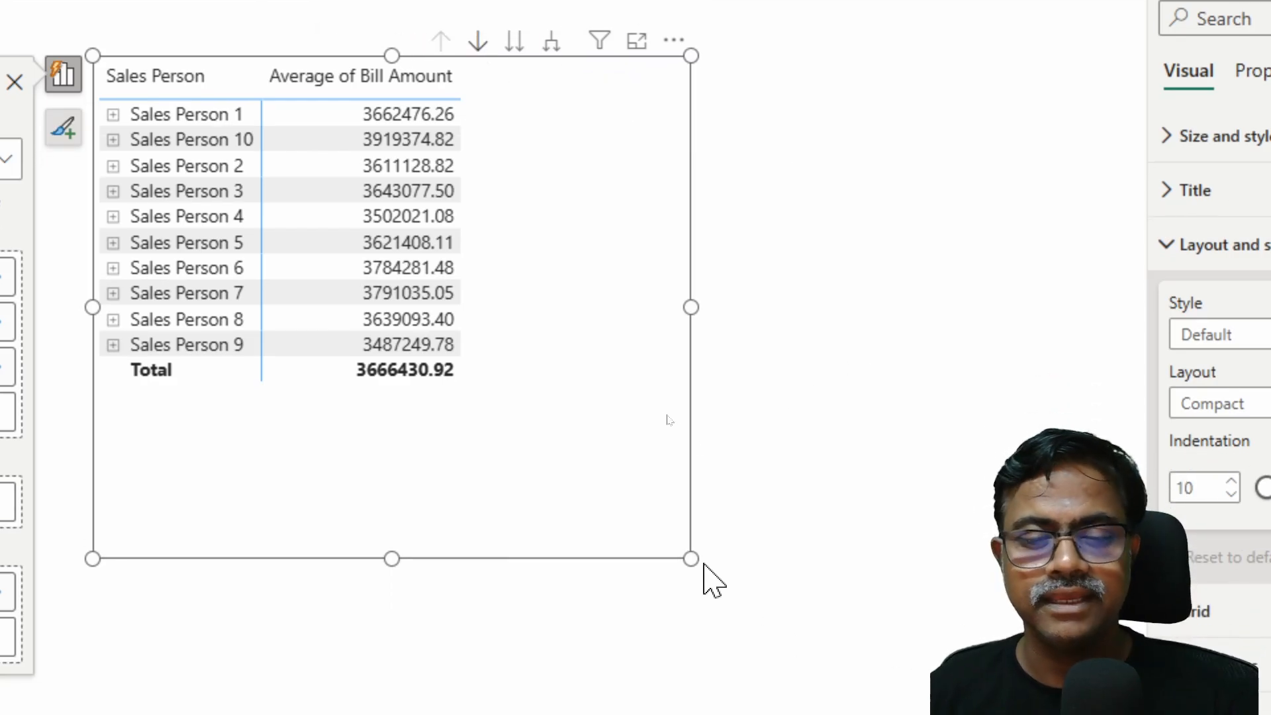
Resize the matrix to fit its two columns, move it to a clear area of the page, and deselect it.
left_click_drag(692, 560, 741, 397)
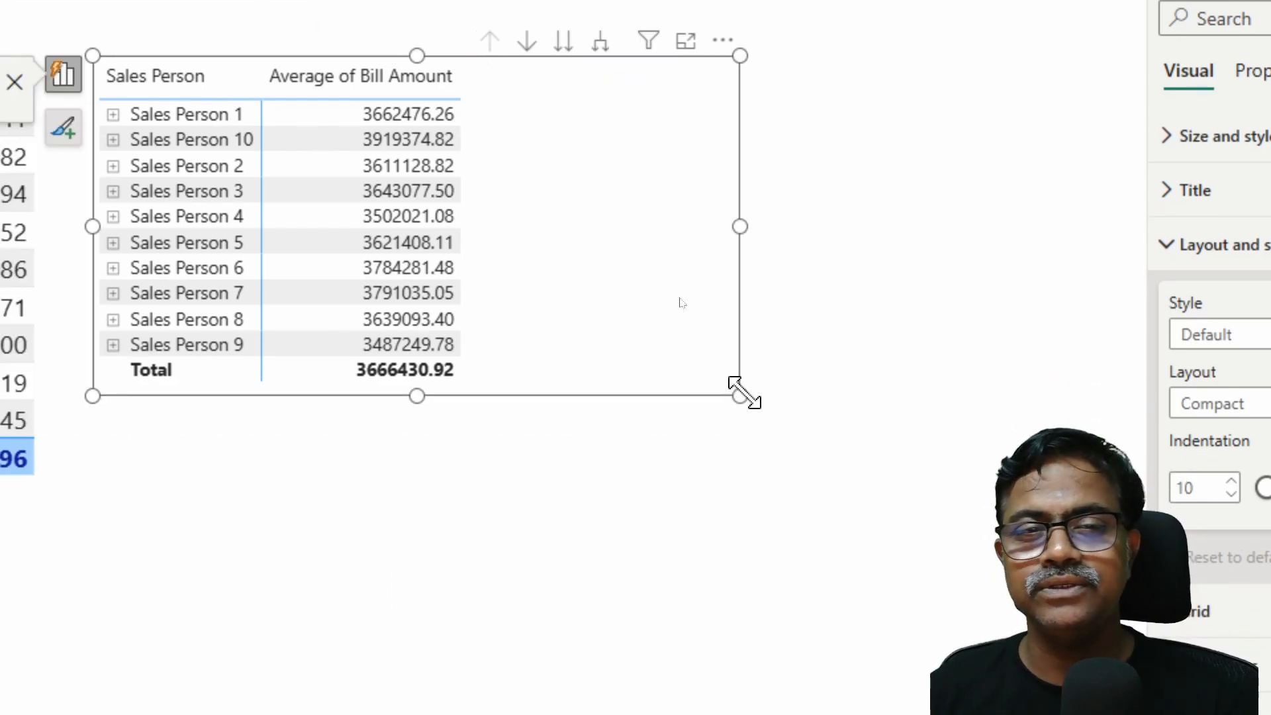
left_click_drag(739, 226, 501, 224)
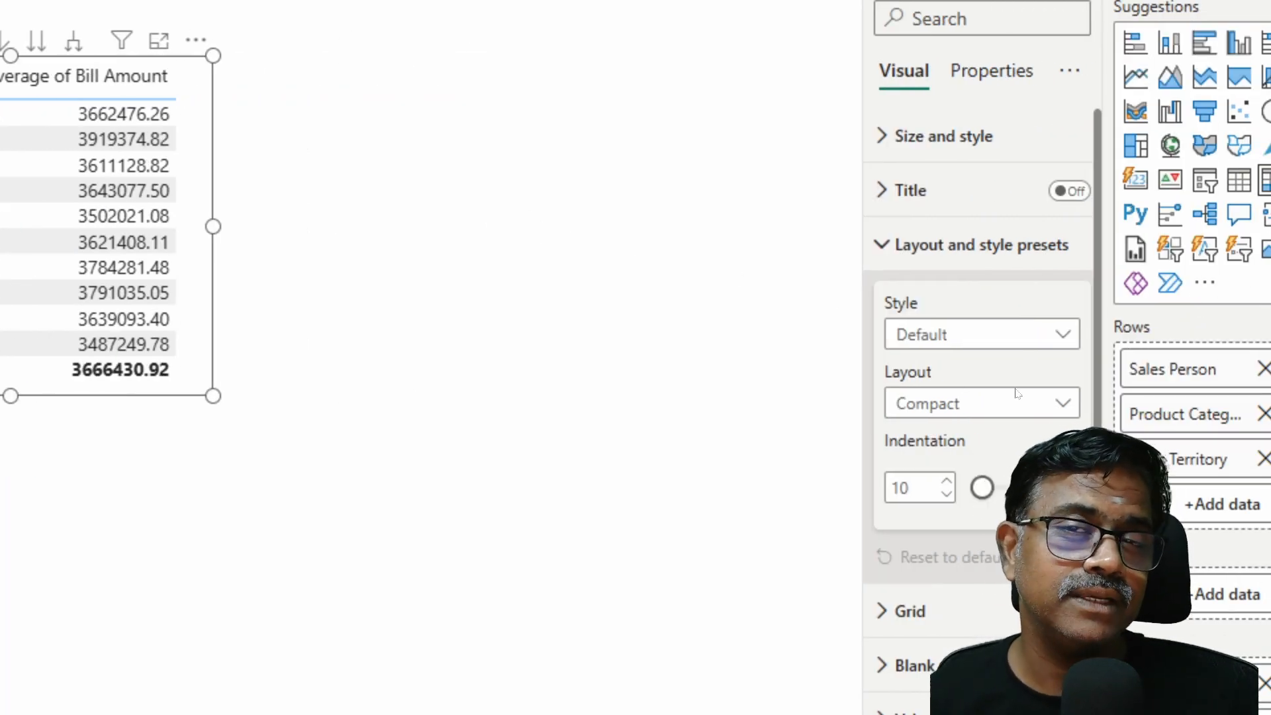
left_click_drag(98, 396, 671, 405)
left_click_drag(768, 423, 764, 419)
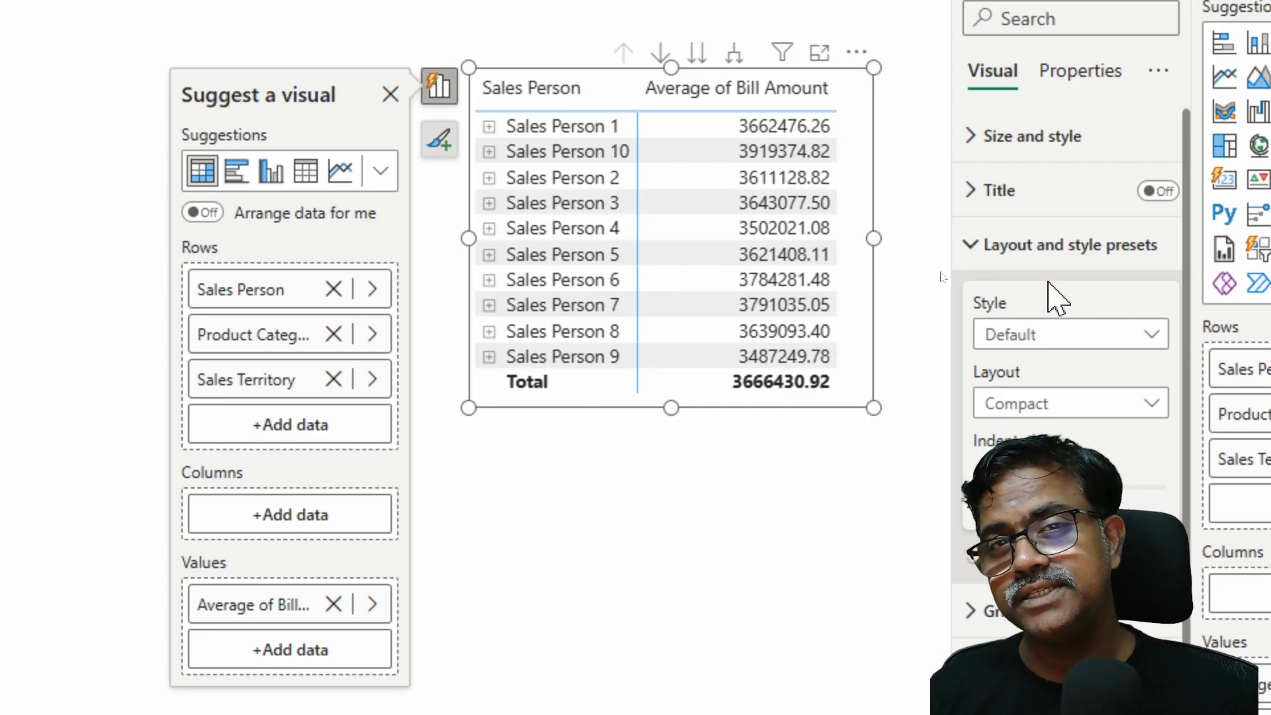
left_click(876, 189)
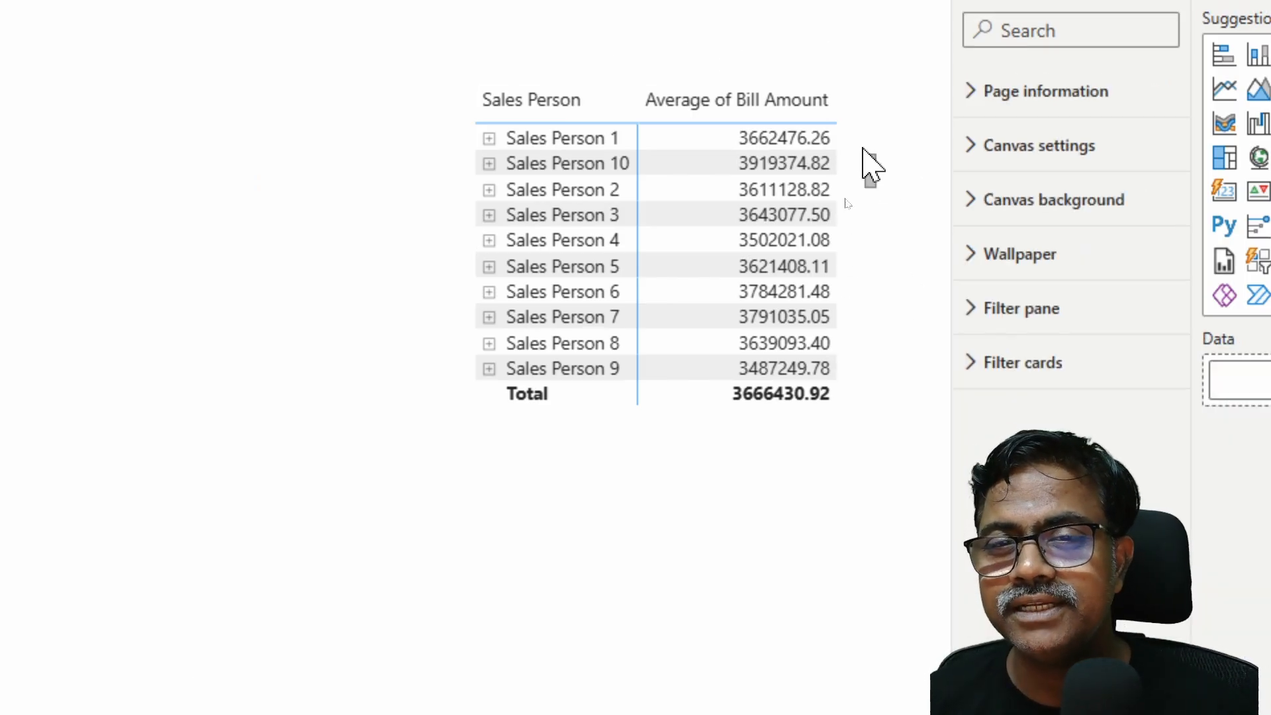
Examine the matrix's Cell elements formatting options and the series they can apply to.
left_click(861, 325)
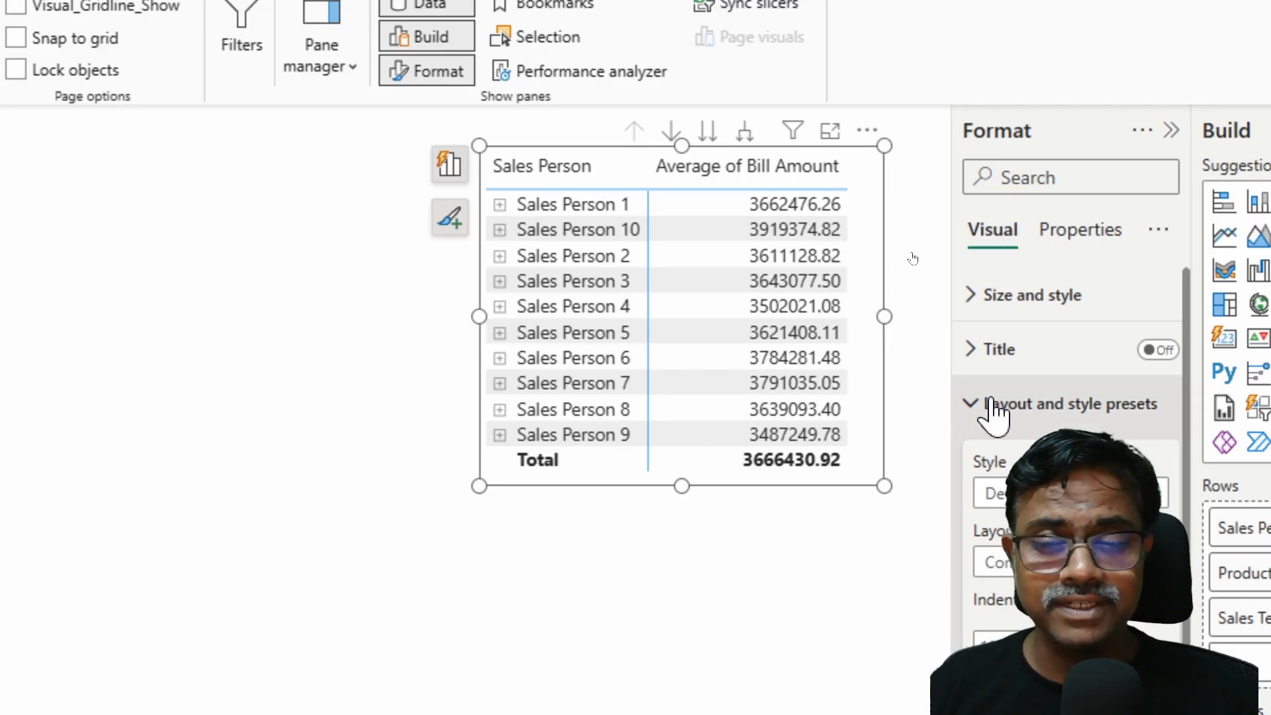
left_click(968, 406)
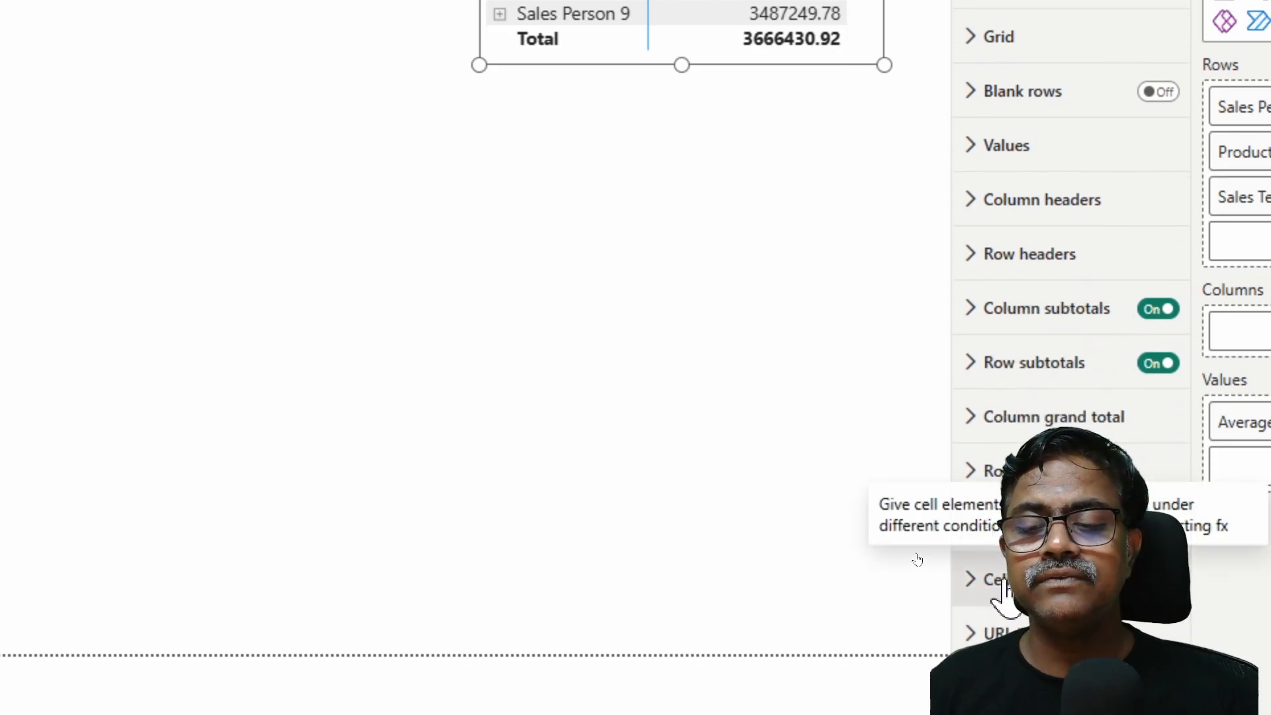
left_click(1005, 582)
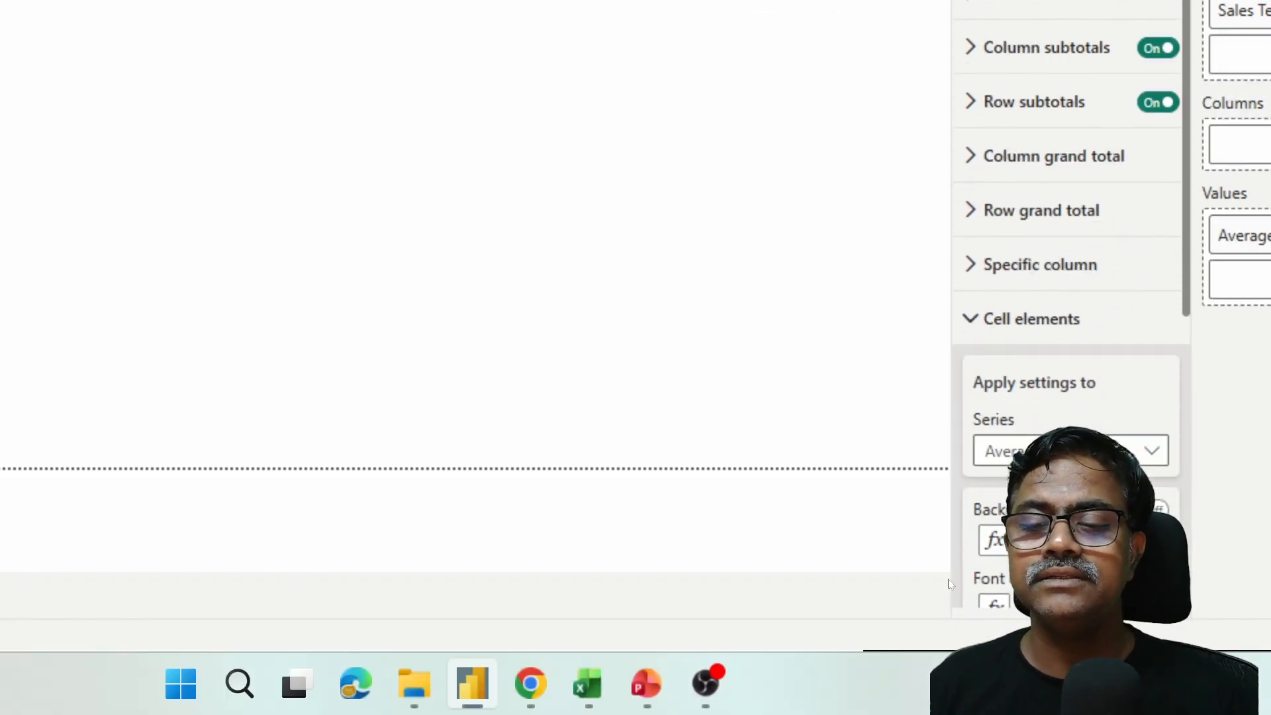
scroll(1053, 331, "down", 5)
left_click(1069, 129)
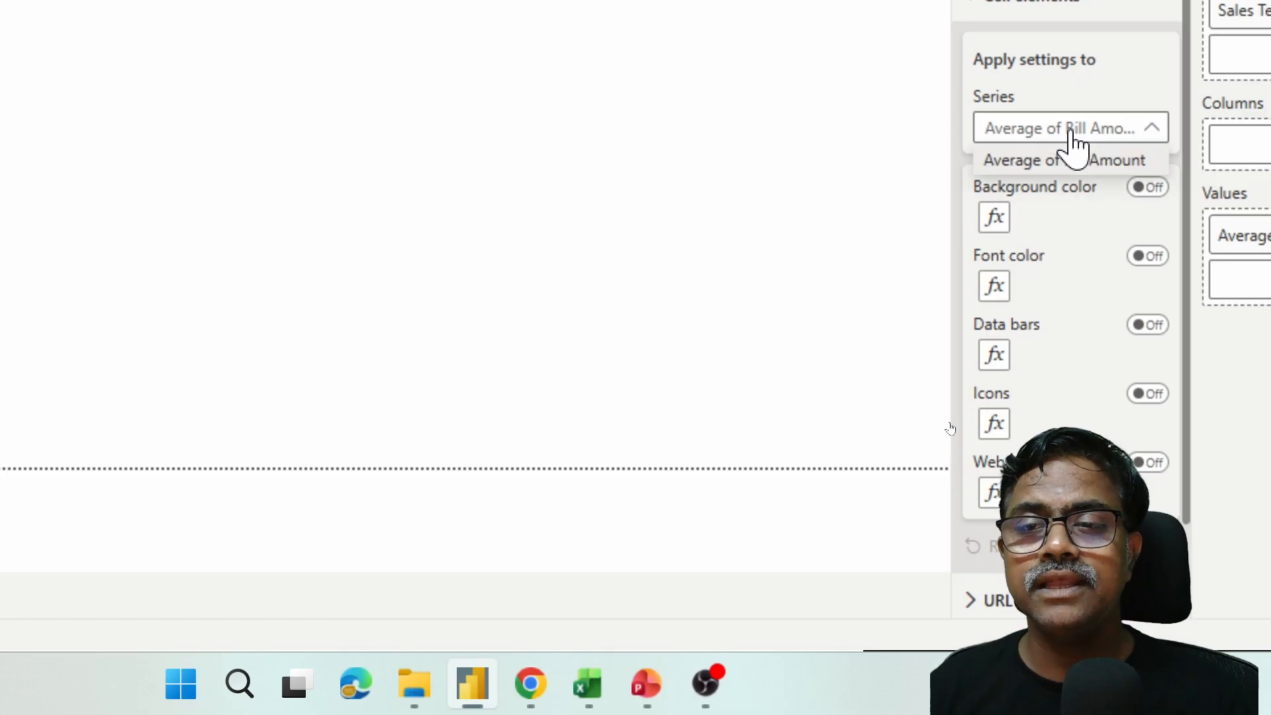
left_click(1070, 133)
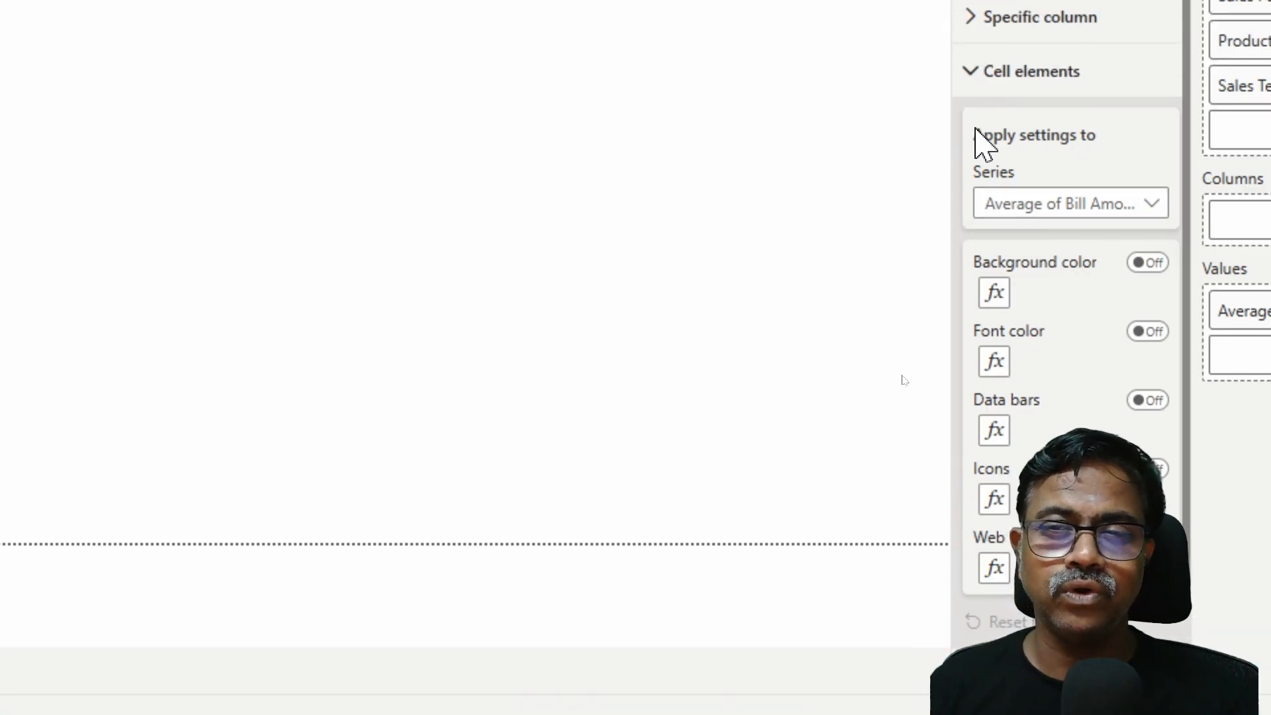
left_click(971, 74)
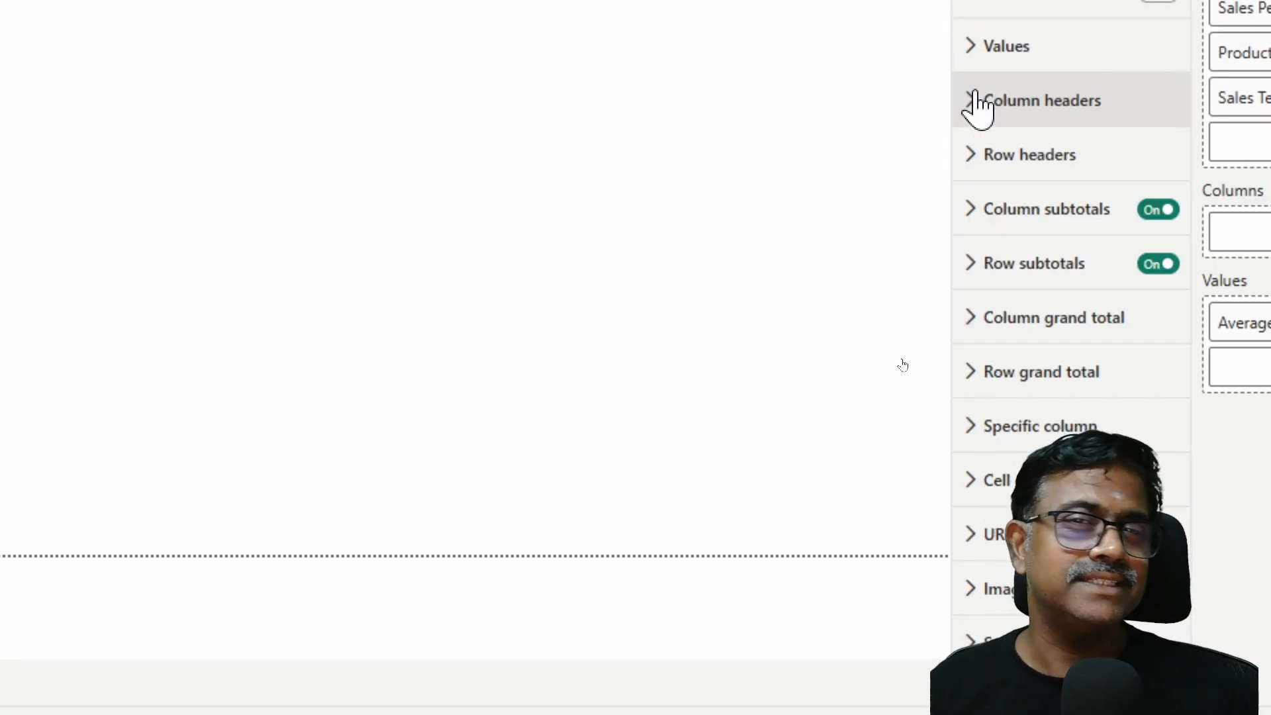